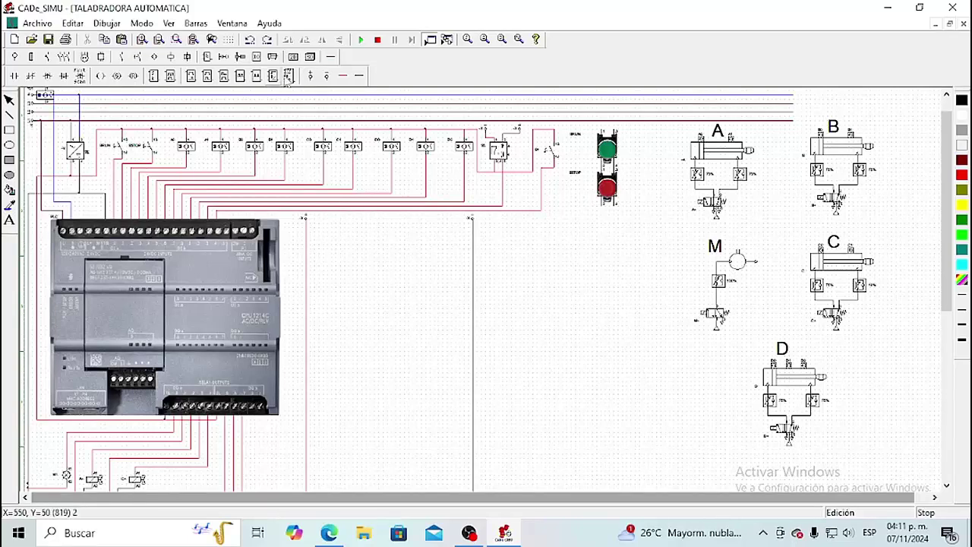
# Step: Add a connection node where terminal 3 of the photoelectric sensor meets the red wire feeding the input devices
pyautogui.click(142, 39)
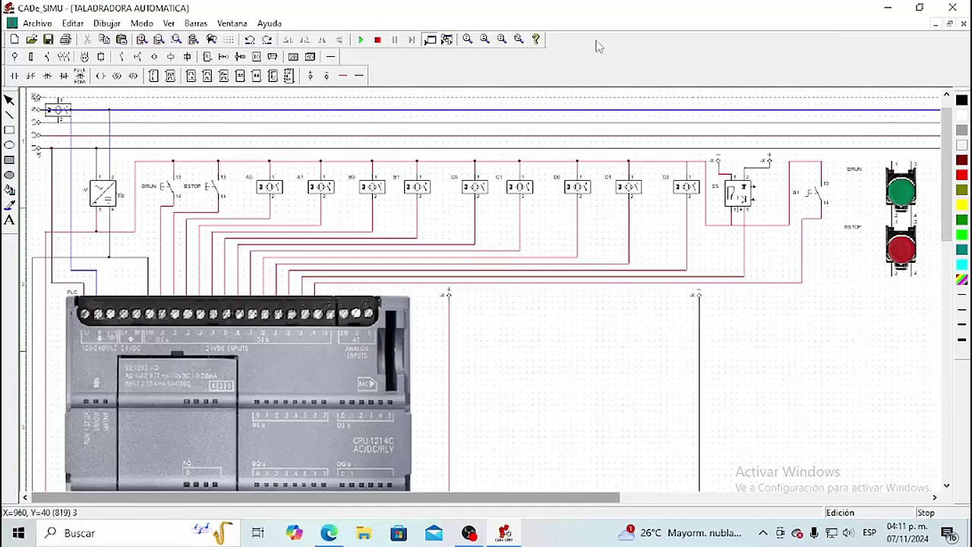
pyautogui.click(331, 56)
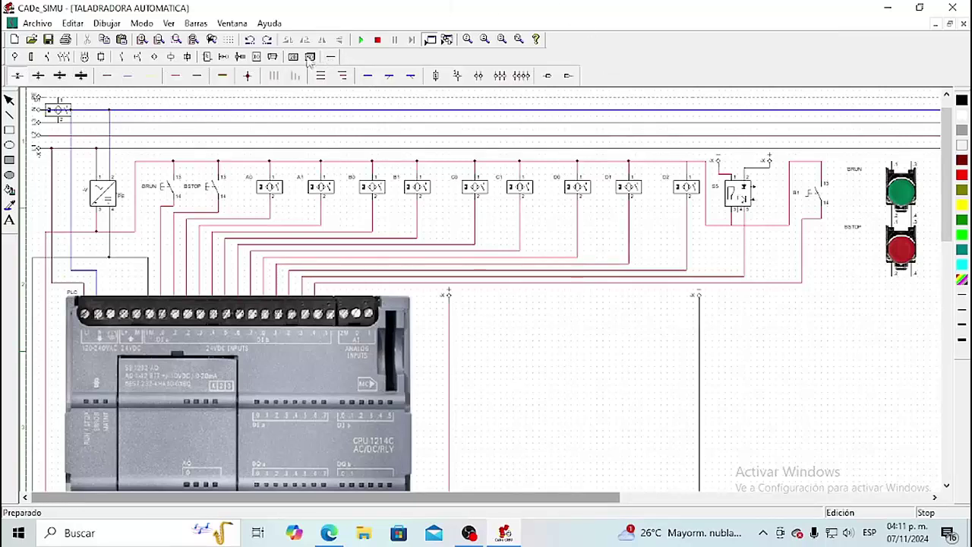
pyautogui.click(248, 75)
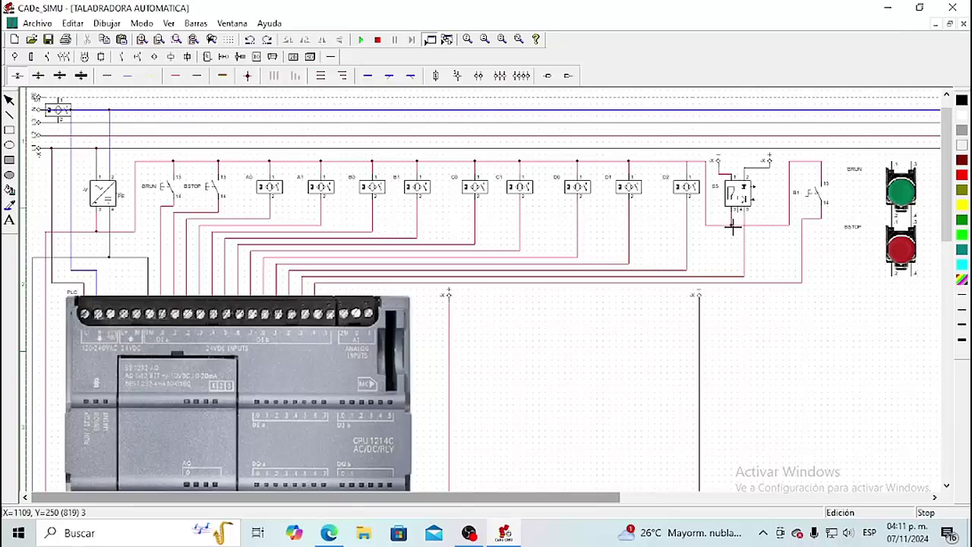
pyautogui.click(732, 226)
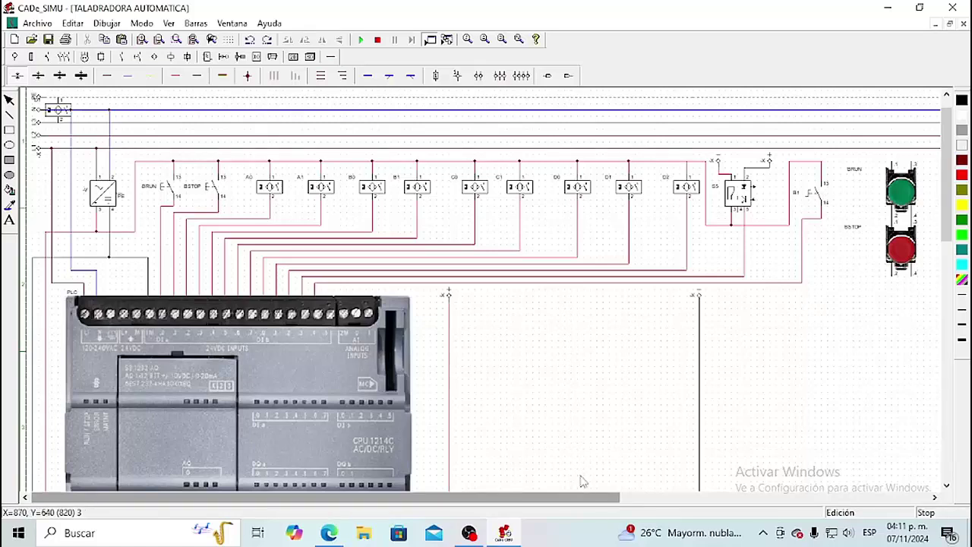
# Step: Delete the extra sensor symbol overlapping the start of the power supply lines
pyautogui.moveTo(570, 499); pyautogui.dragTo(579, 500)
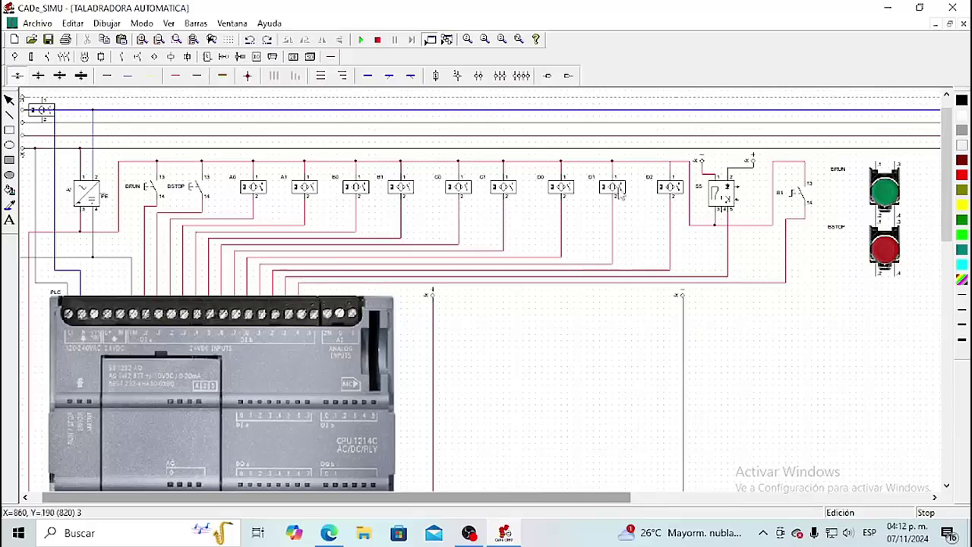
pyautogui.hscroll(-1, 480, 503)
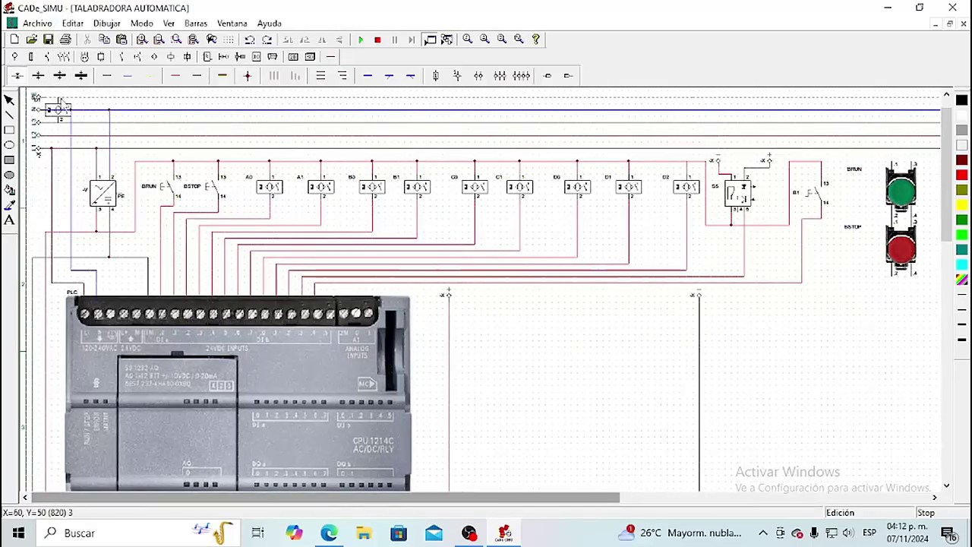
pyautogui.click(65, 110)
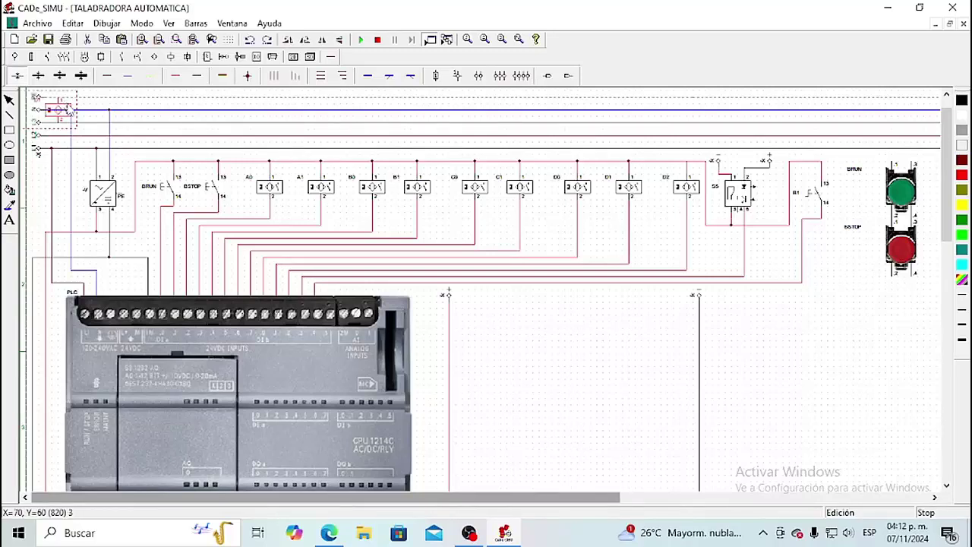
pyautogui.press('Delete')
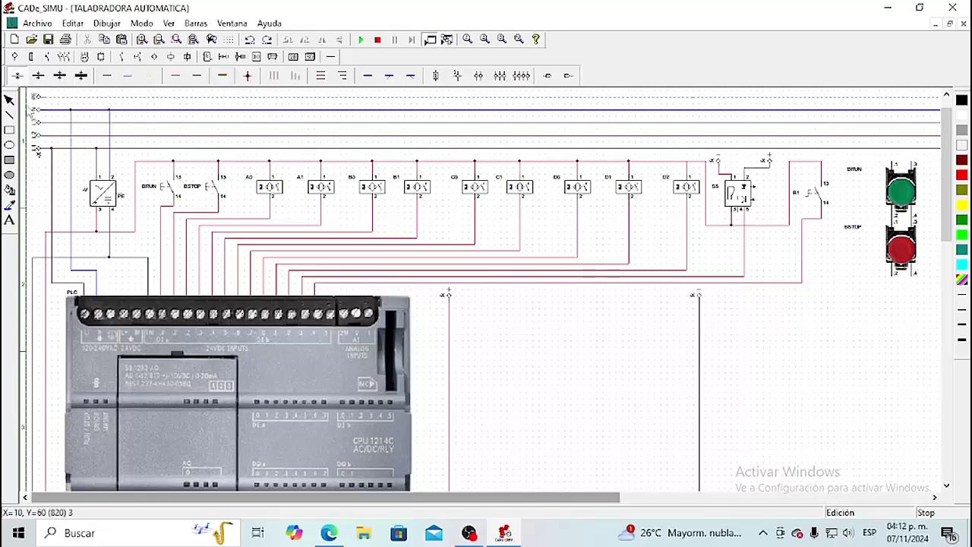
# Step: Examine the complete drawing: the PLC output wiring, the empty ladder area between the rails, and pneumatic actuators A, B, C, D and M
pyautogui.moveTo(946, 251); pyautogui.dragTo(899, 360)
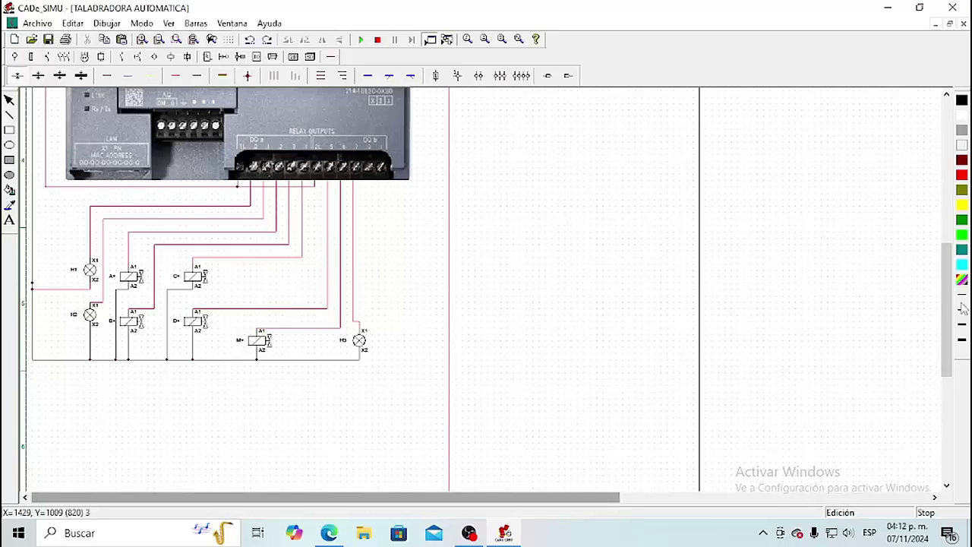
pyautogui.moveTo(950, 304); pyautogui.dragTo(951, 157)
pyautogui.moveTo(587, 499); pyautogui.dragTo(644, 503)
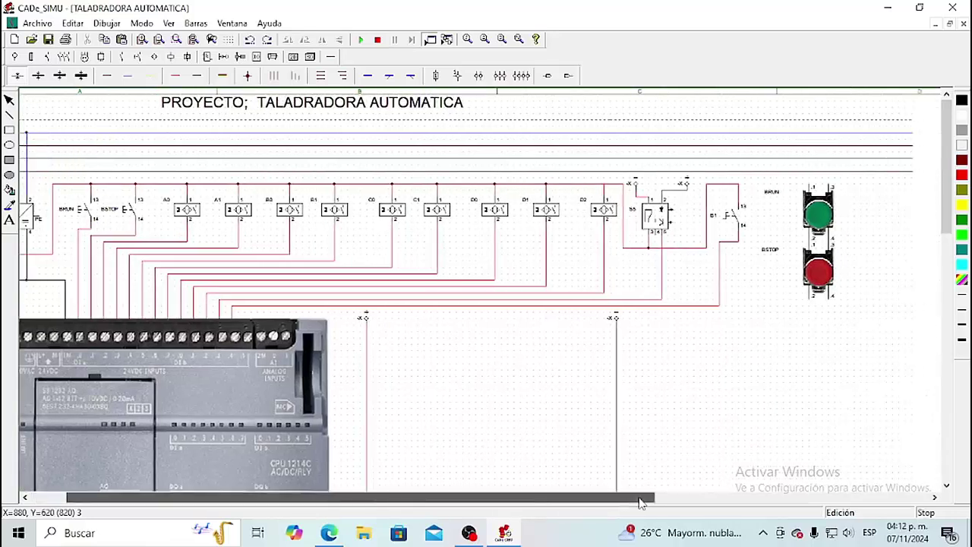
pyautogui.moveTo(951, 220); pyautogui.dragTo(951, 260)
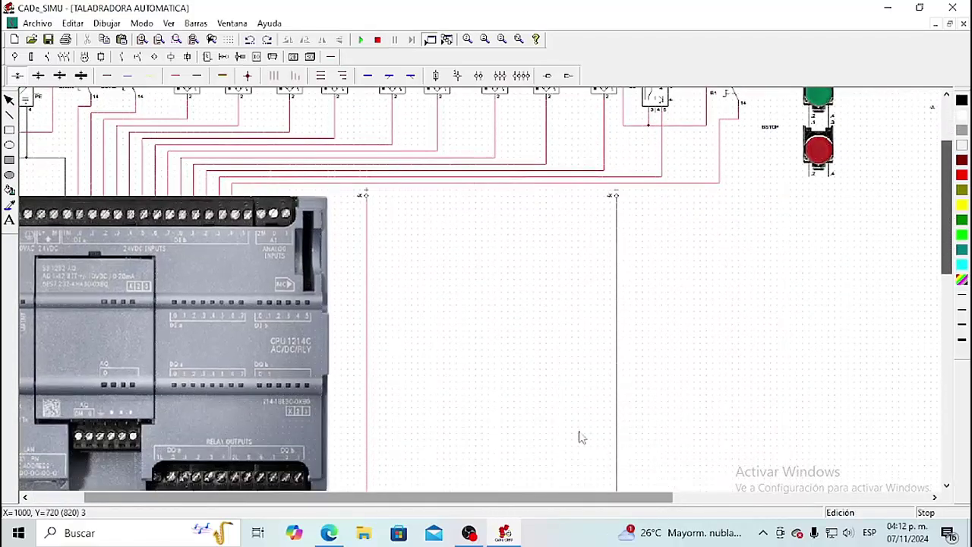
pyautogui.click(159, 39)
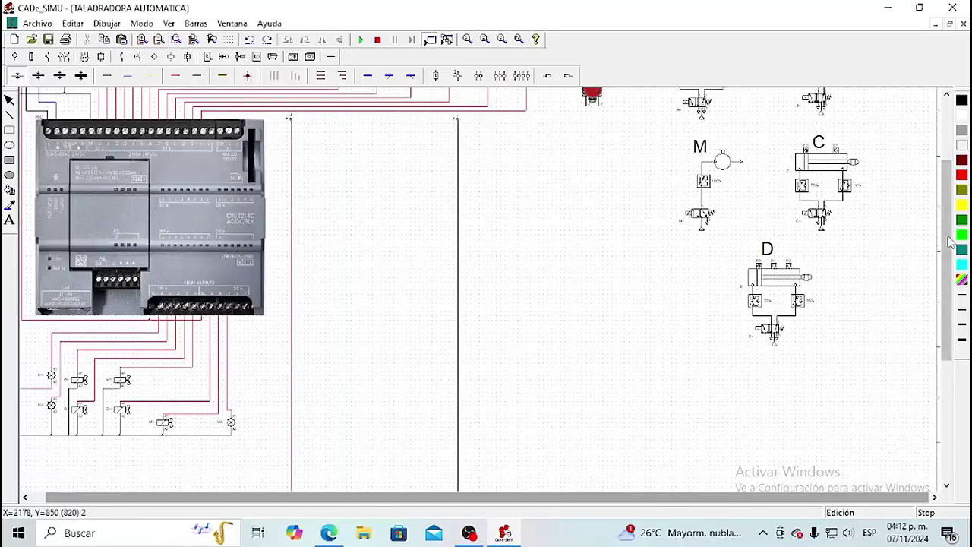
pyautogui.moveTo(951, 272); pyautogui.dragTo(948, 218)
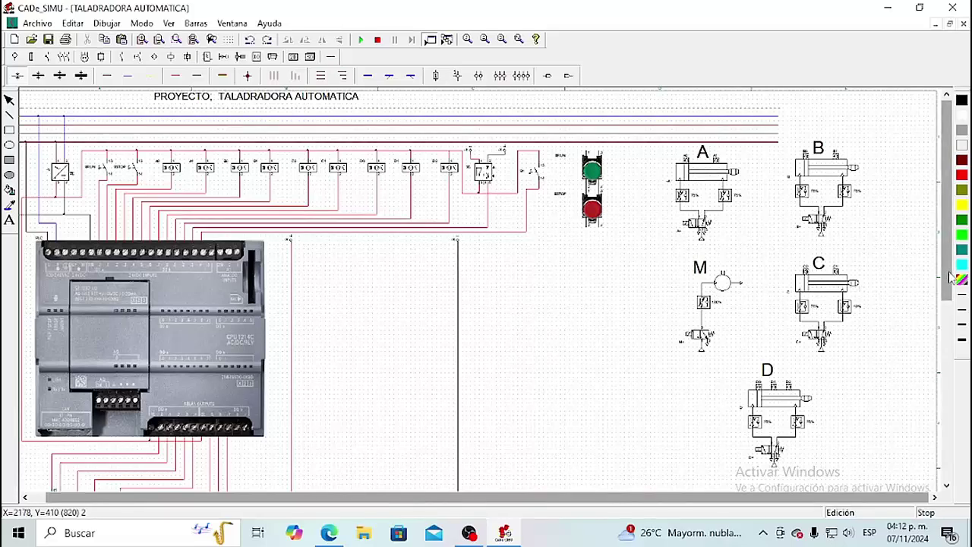
pyautogui.moveTo(950, 282)
pyautogui.mouseDown()
pyautogui.moveTo(948, 332)
pyautogui.moveTo(948, 313)
pyautogui.mouseUp()
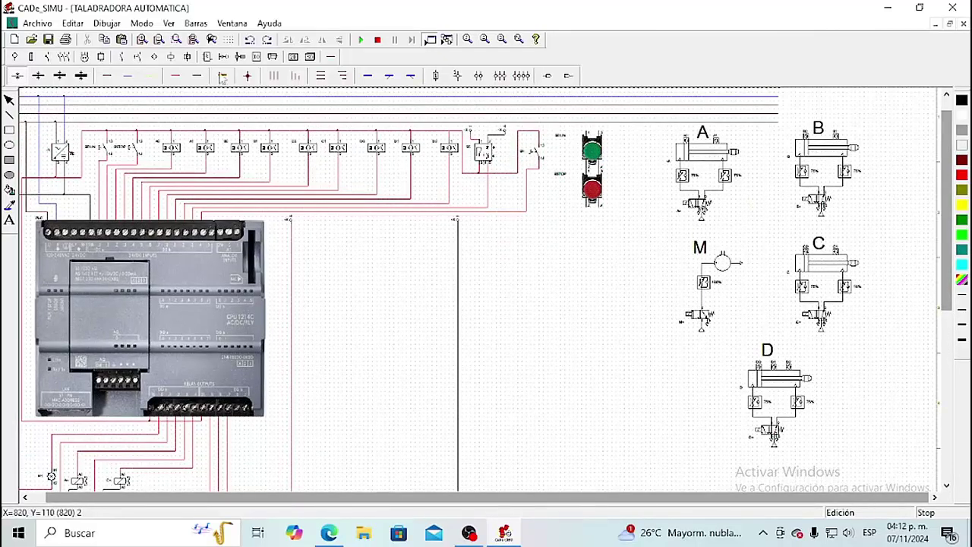
# Step: Place two normally open PLC contacts, one above the other, beside the positive ladder rail
pyautogui.click(143, 40)
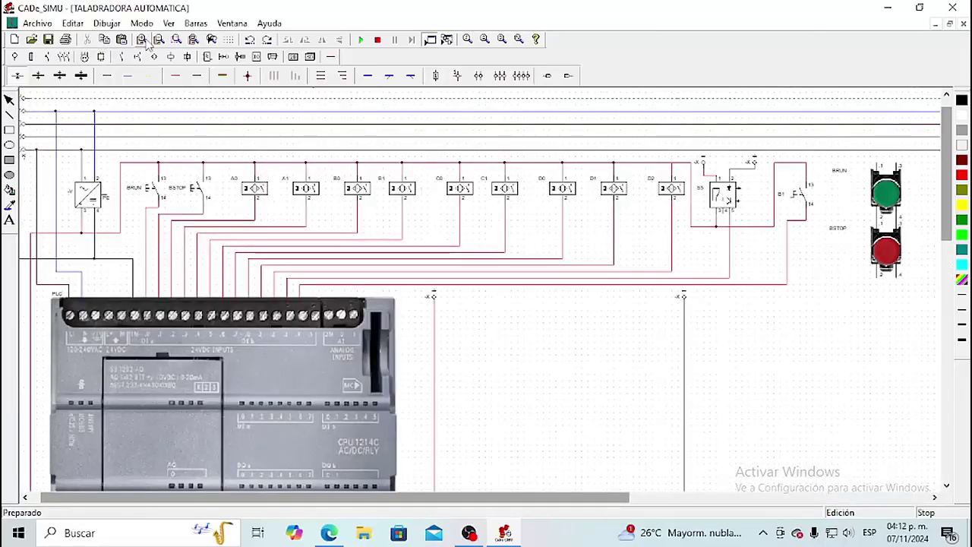
pyautogui.click(143, 40)
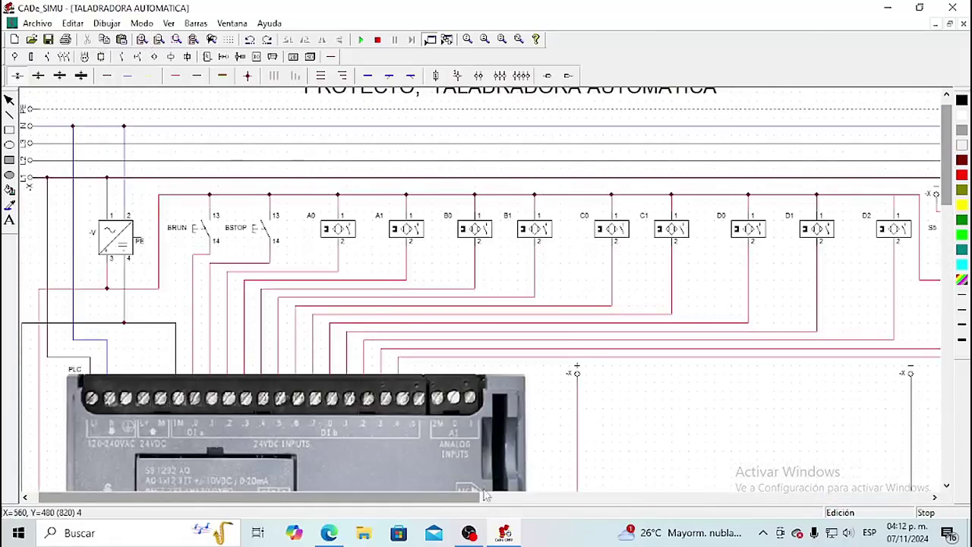
pyautogui.moveTo(472, 502); pyautogui.dragTo(564, 503)
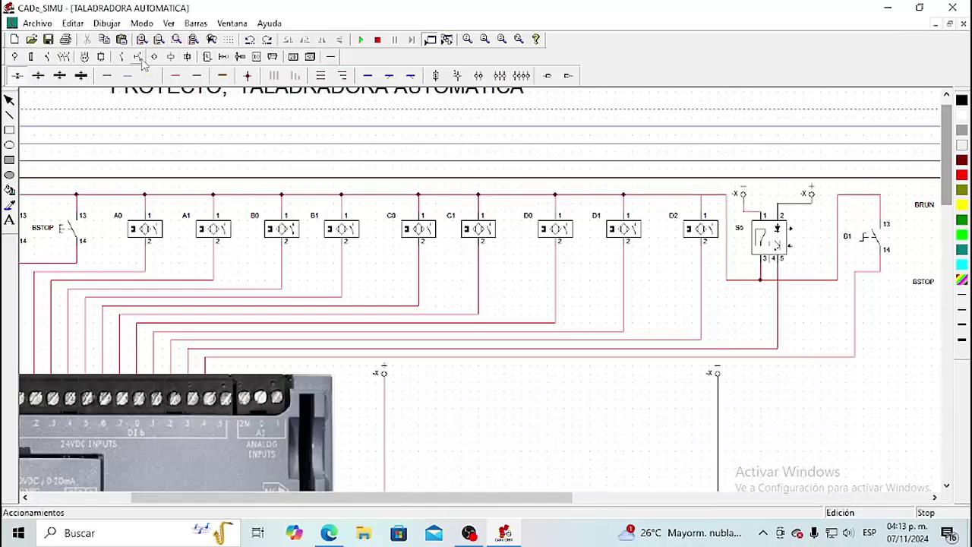
pyautogui.click(220, 59)
pyautogui.click(15, 76)
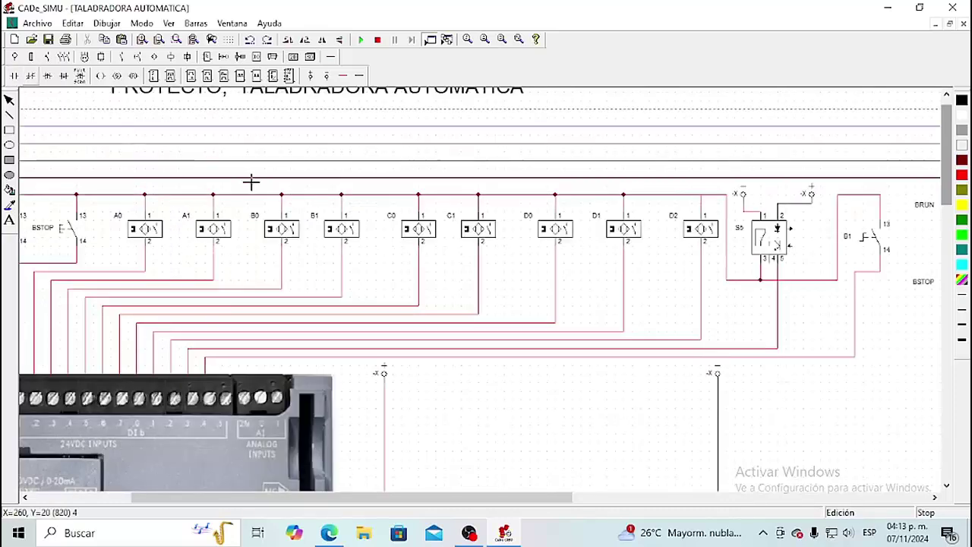
pyautogui.click(390, 382)
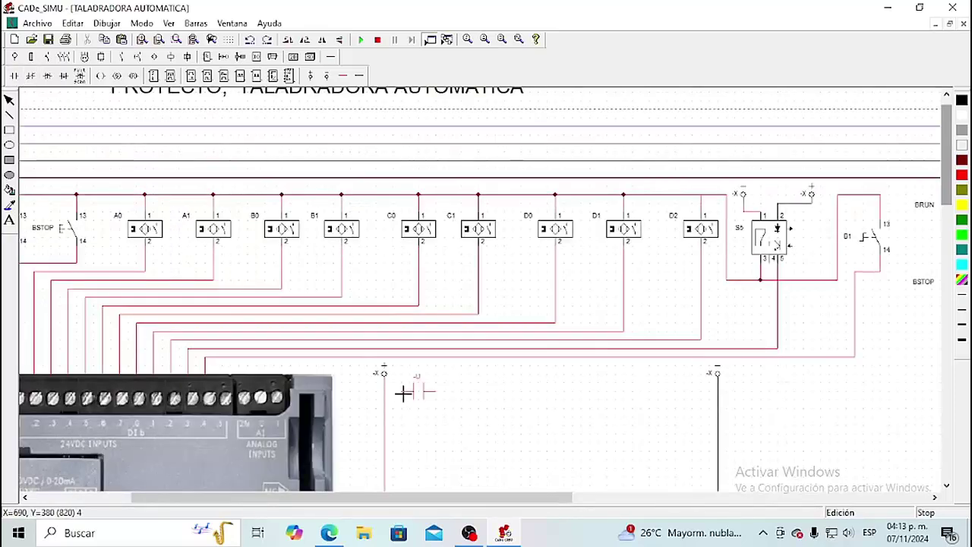
pyautogui.click(430, 423)
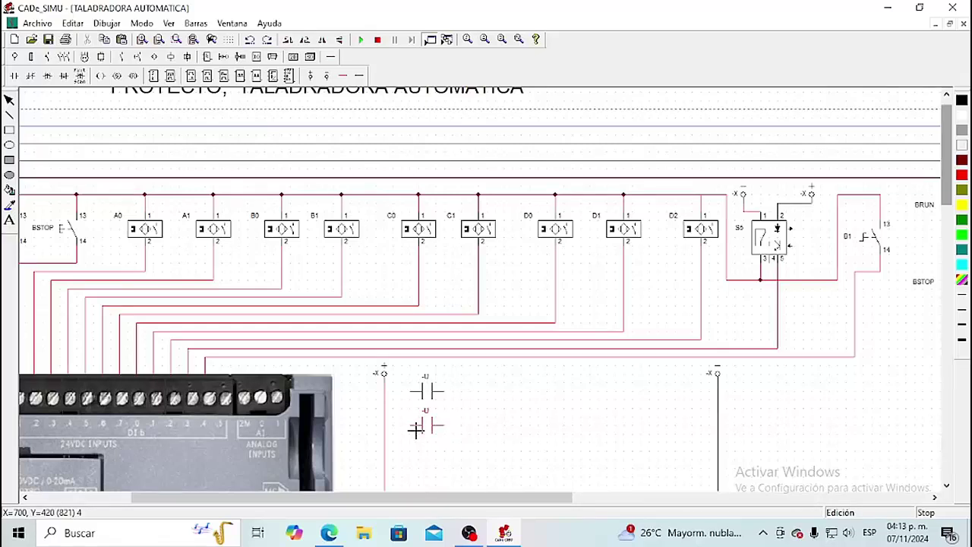
pyautogui.click(417, 430)
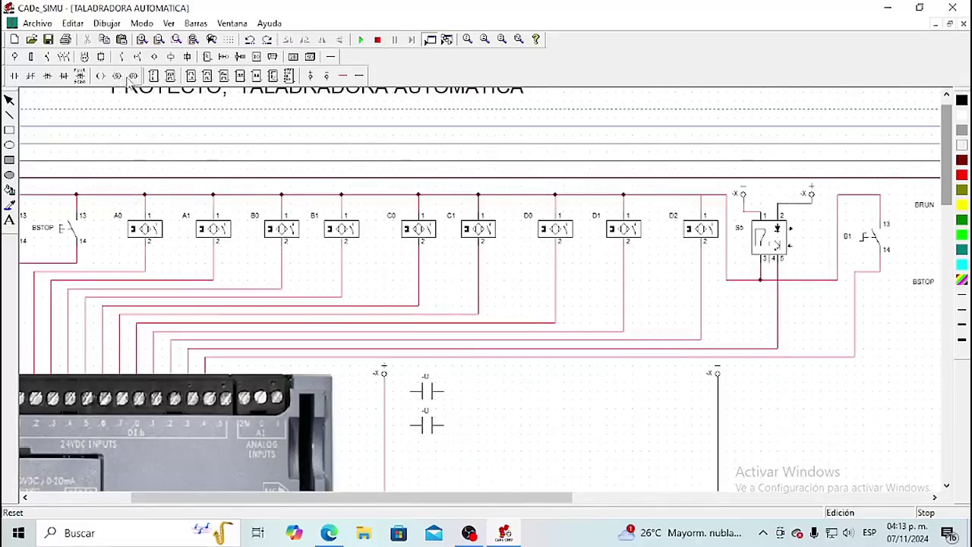
# Step: Place a Set coil and a Reset coil near the negative rail, aligned with the upper and lower contacts
pyautogui.click(130, 76)
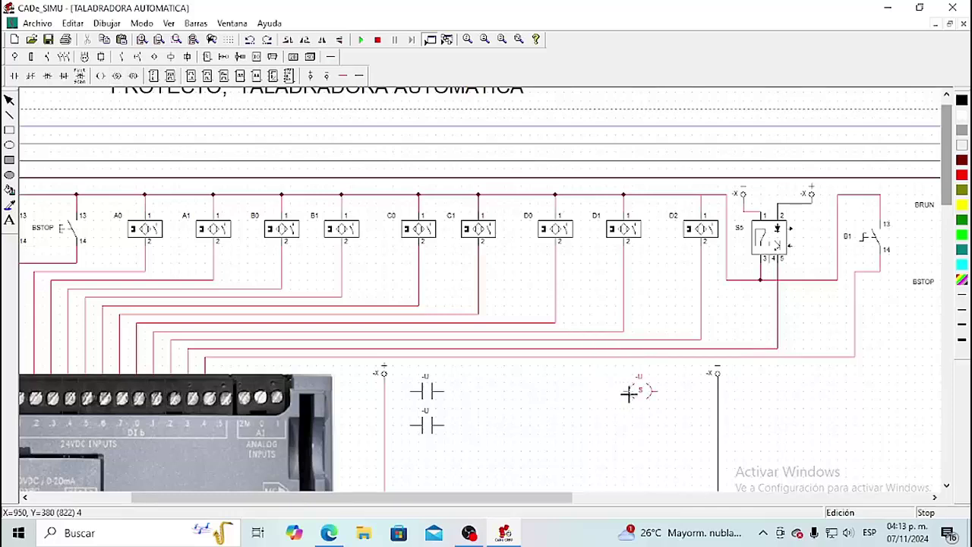
pyautogui.click(655, 421)
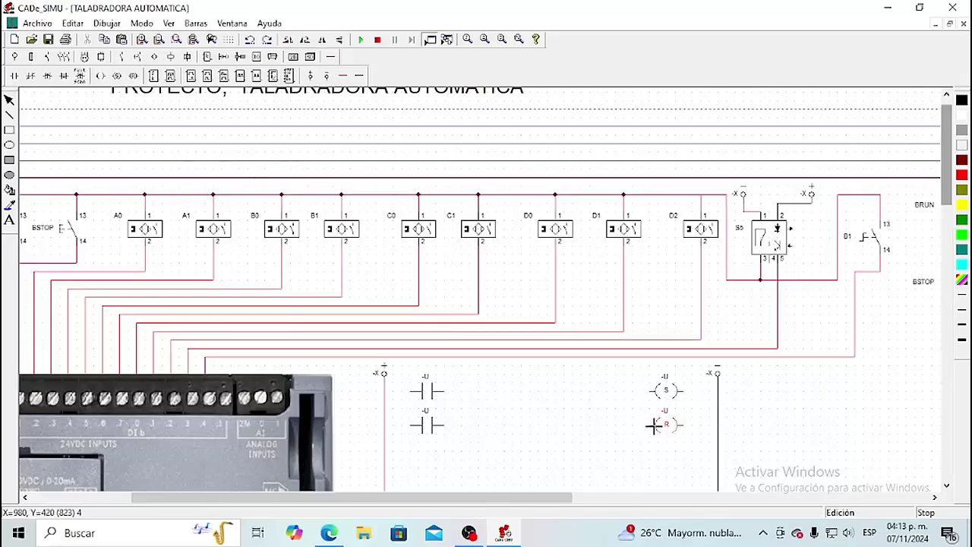
pyautogui.click(654, 426)
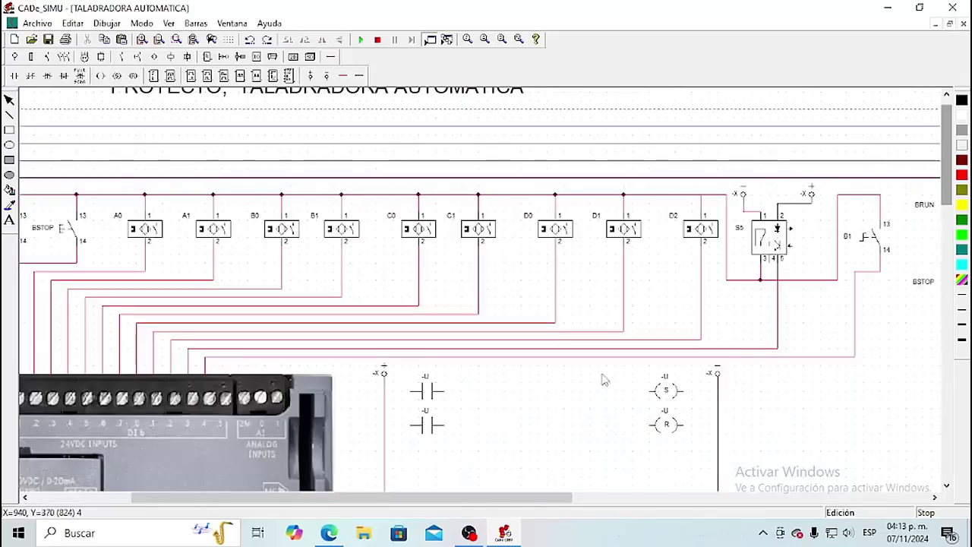
# Step: Wire the first rung from the positive rail through the upper contact and the Set coil to the negative rail
pyautogui.click(346, 76)
pyautogui.click(386, 392)
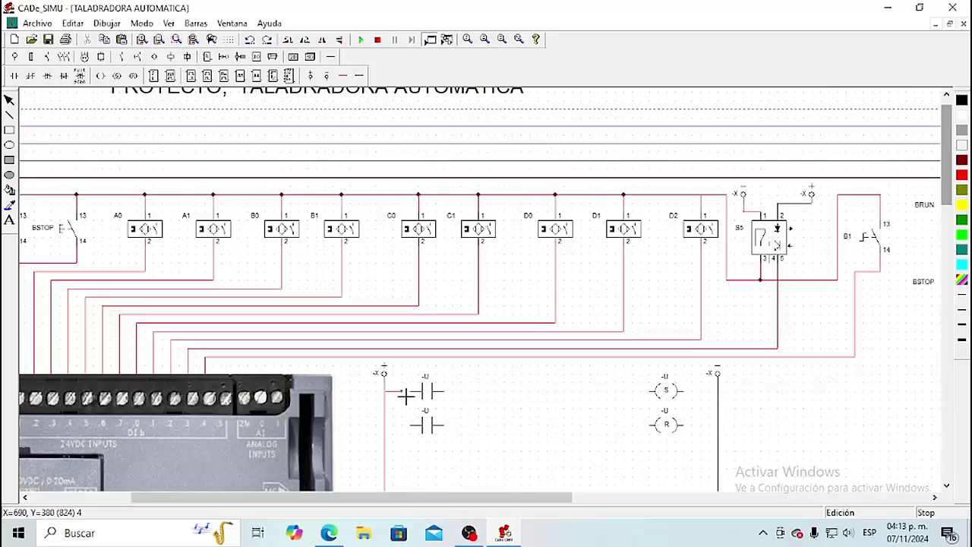
pyautogui.click(422, 392)
pyautogui.click(448, 393)
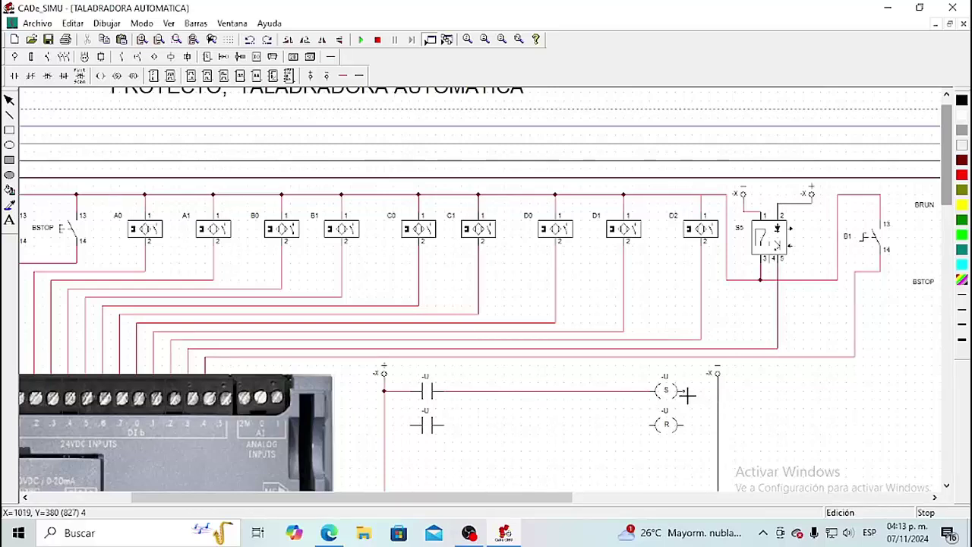
pyautogui.click(718, 392)
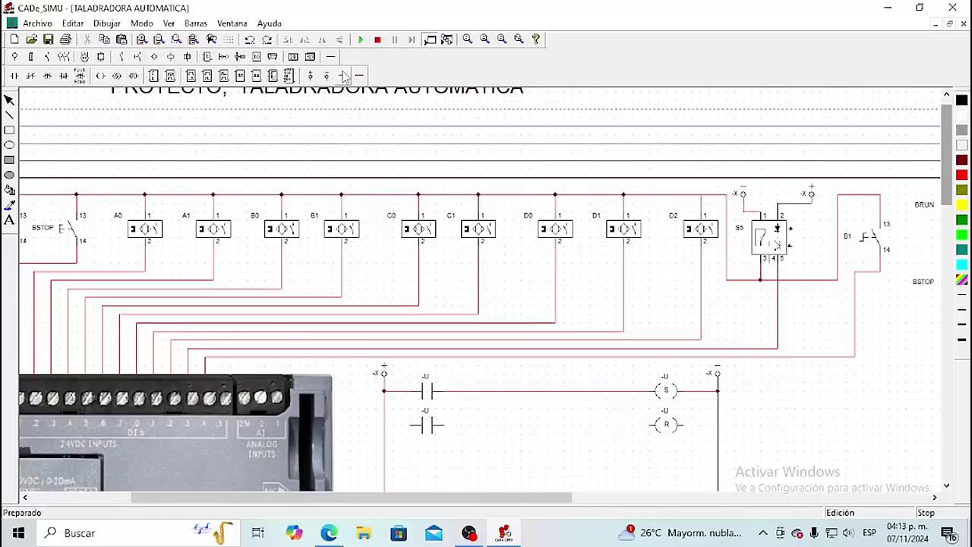
# Step: Wire the second rung through the lower contact and Reset coil to the negative rail, and redraw the Set coil's link to that rail
pyautogui.click(417, 427)
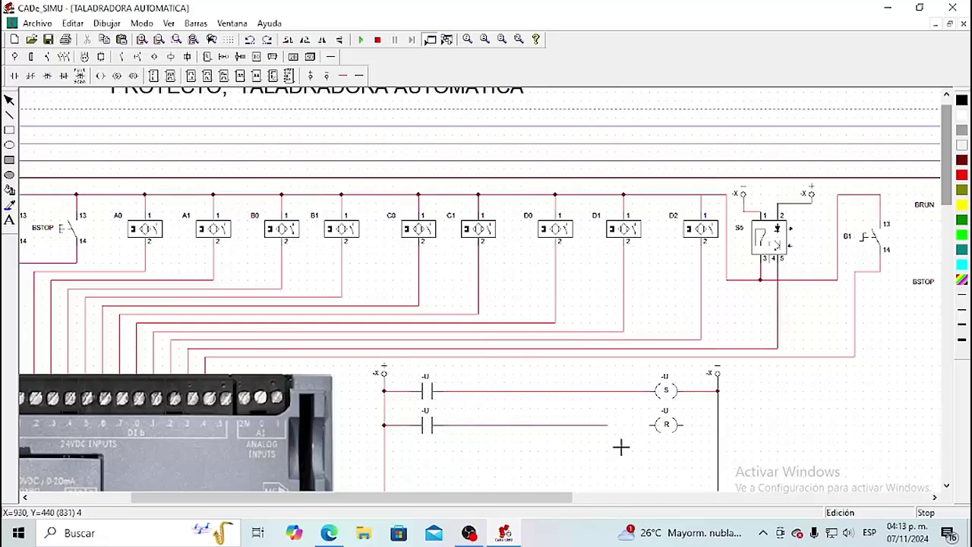
pyautogui.click(652, 456)
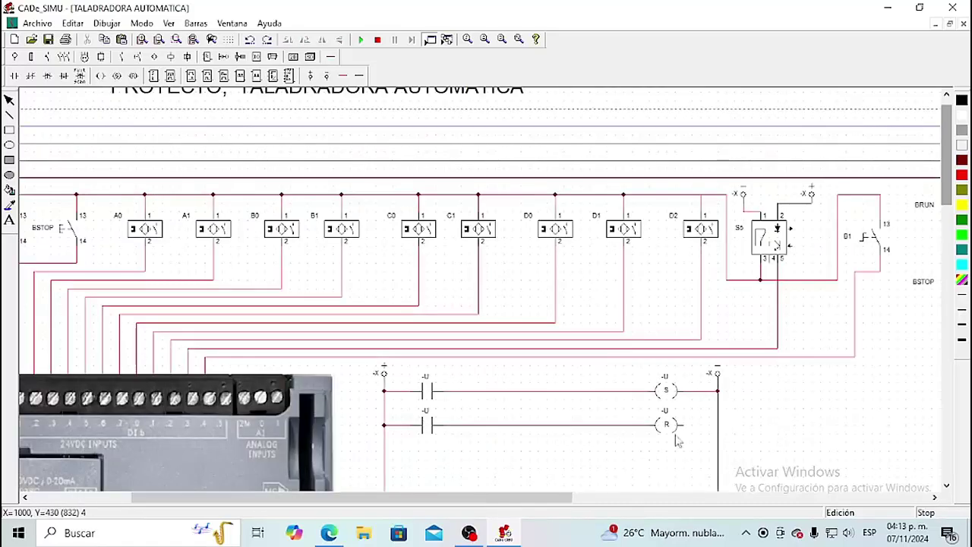
pyautogui.press('Delete')
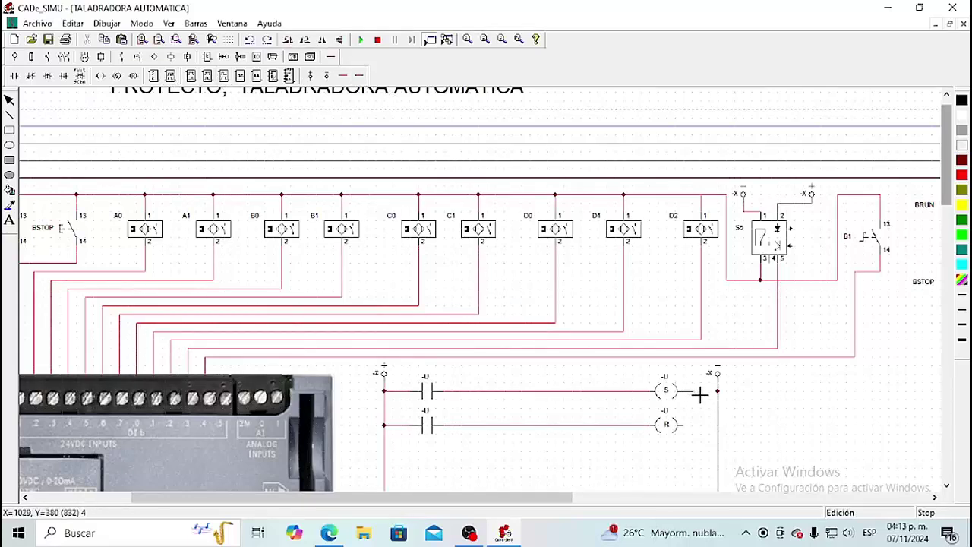
pyautogui.moveTo(718, 392); pyautogui.dragTo(683, 390)
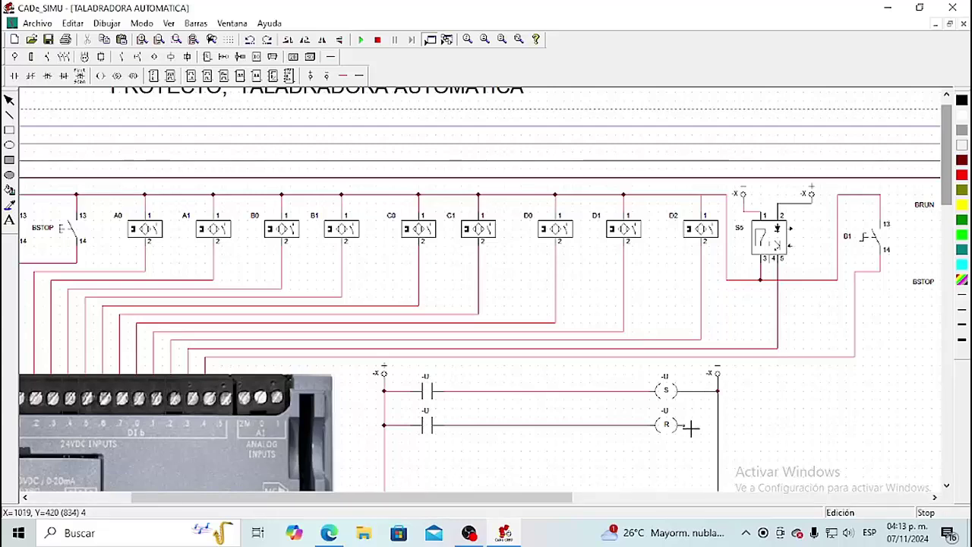
pyautogui.moveTo(691, 429); pyautogui.dragTo(718, 426)
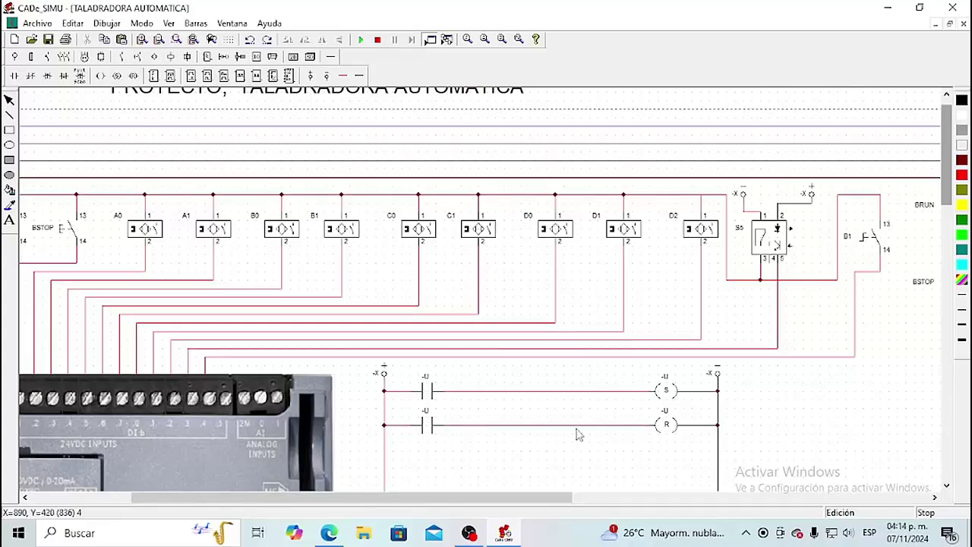
# Step: Name the first rung's normally open contact I0.0 and the second rung's contact I0.1
pyautogui.doubleClick(431, 393)
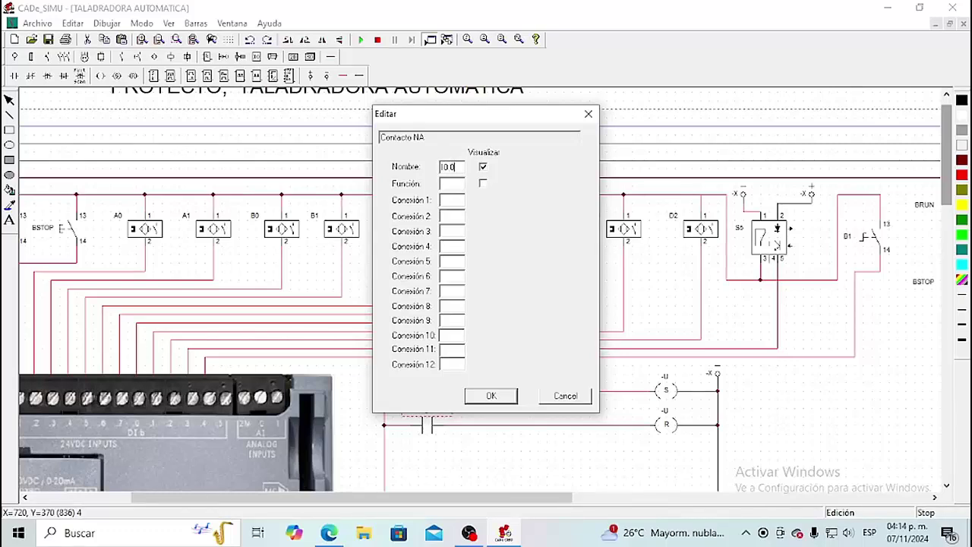
pyautogui.click(492, 395)
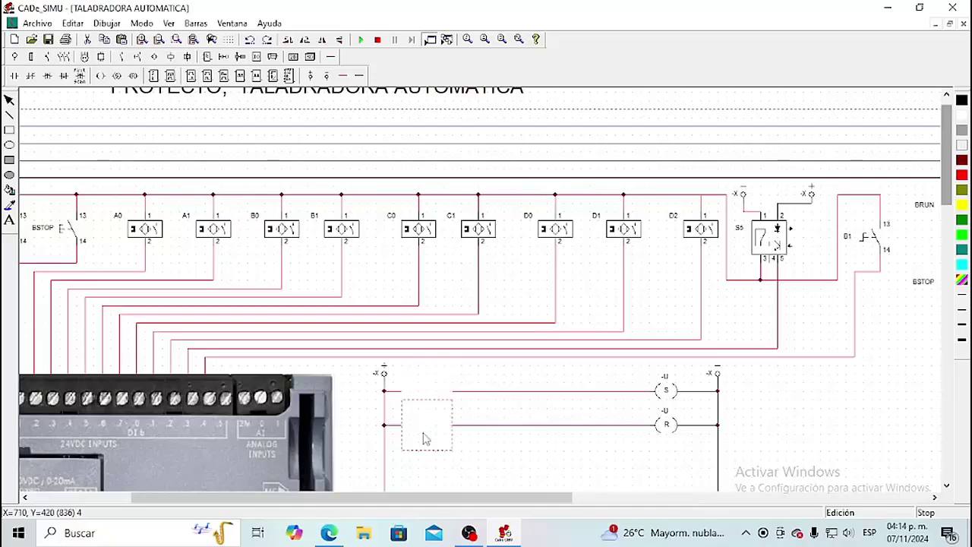
pyautogui.doubleClick(424, 431)
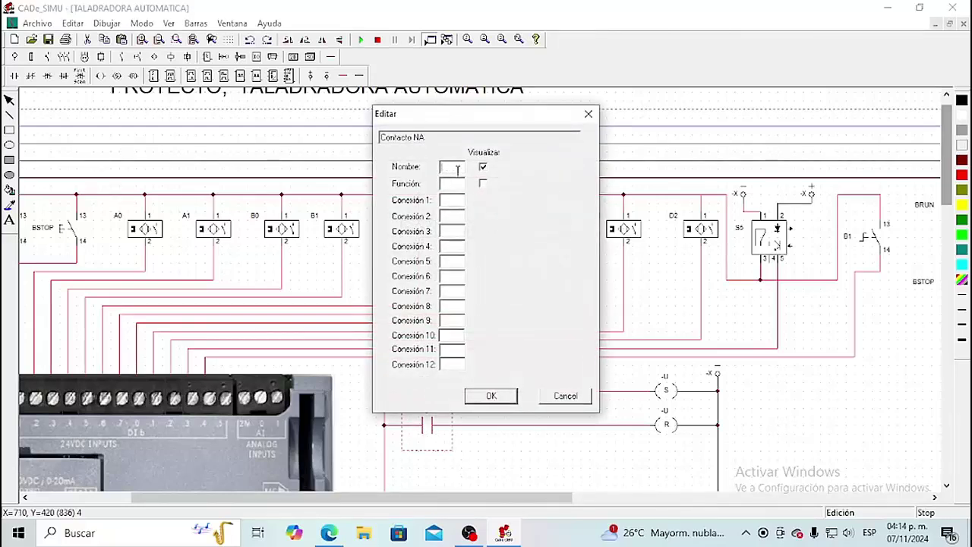
pyautogui.write('I0.1')
pyautogui.click(497, 399)
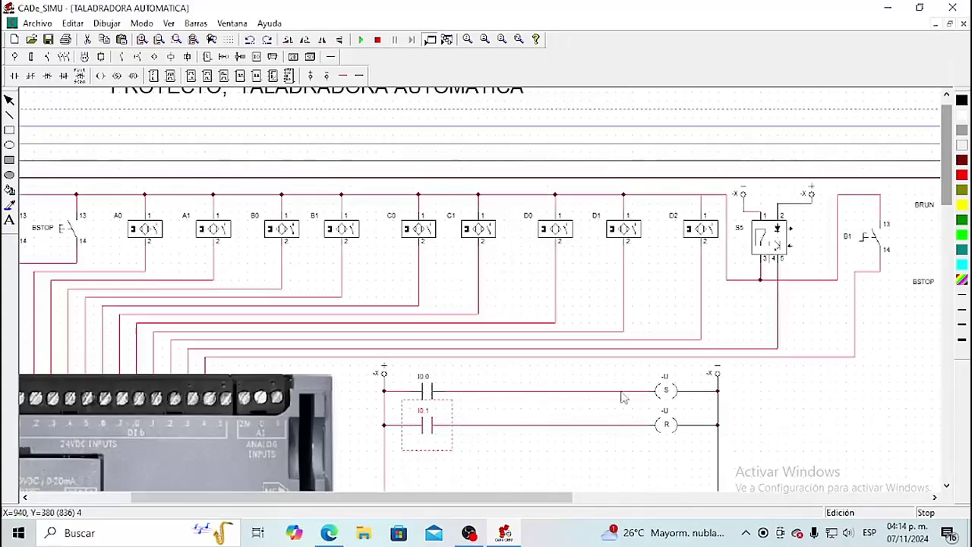
# Step: Name both the Set coil and the Reset coil M0
pyautogui.doubleClick(665, 392)
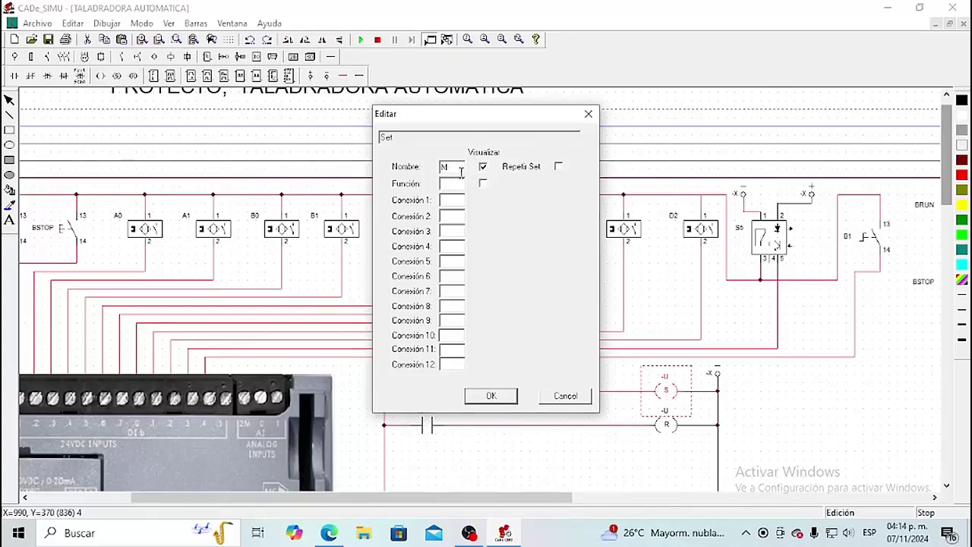
pyautogui.click(509, 404)
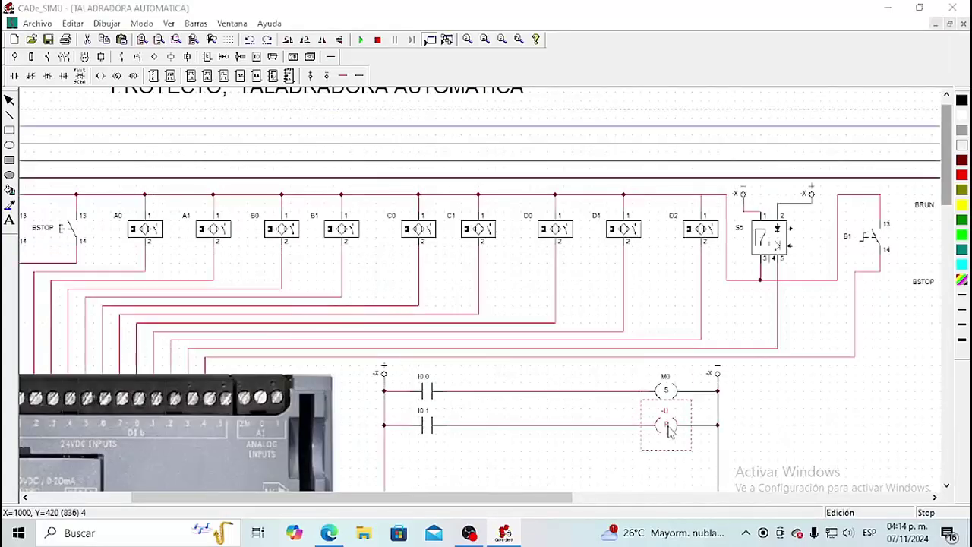
pyautogui.doubleClick(666, 423)
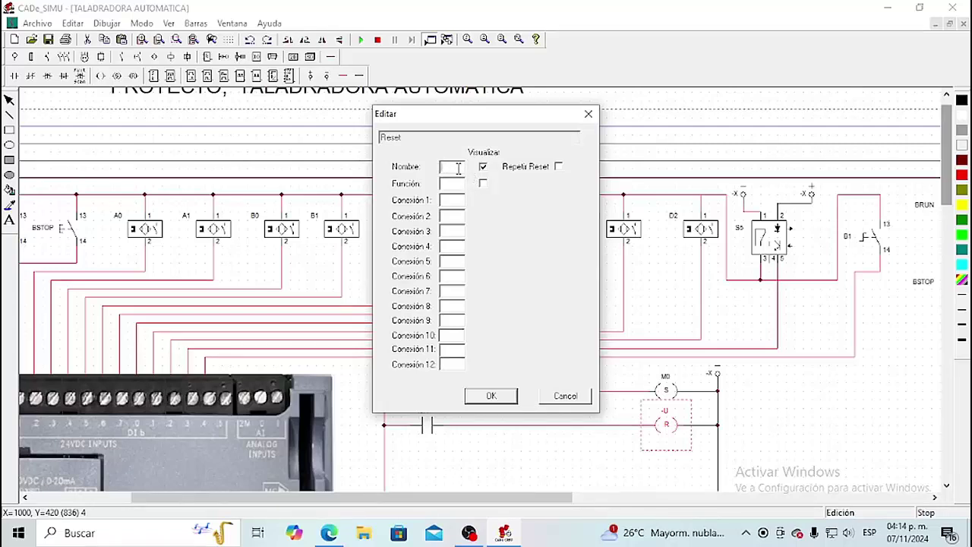
pyautogui.click(488, 398)
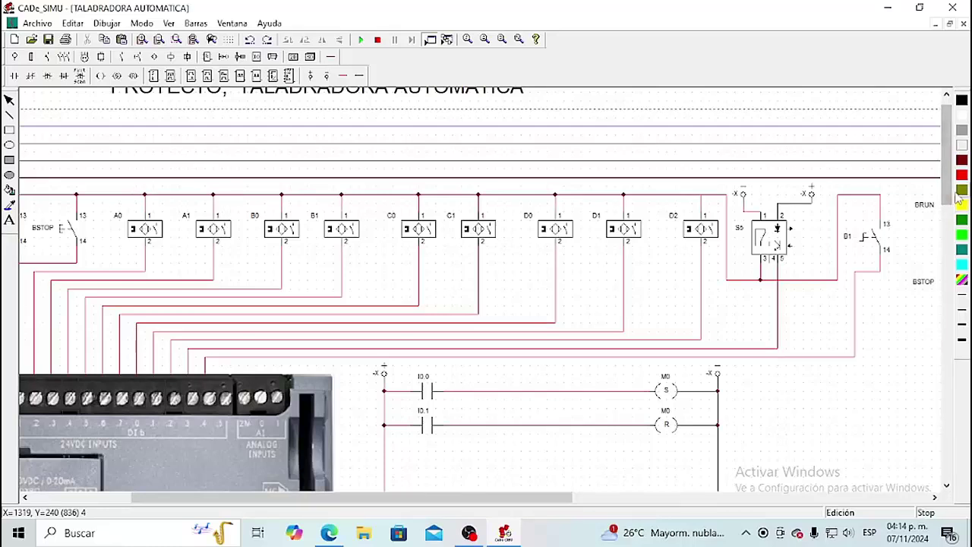
# Step: Place a normally open contact below the I0.1 contact and a normally closed contact beneath it
pyautogui.moveTo(947, 203); pyautogui.dragTo(952, 254)
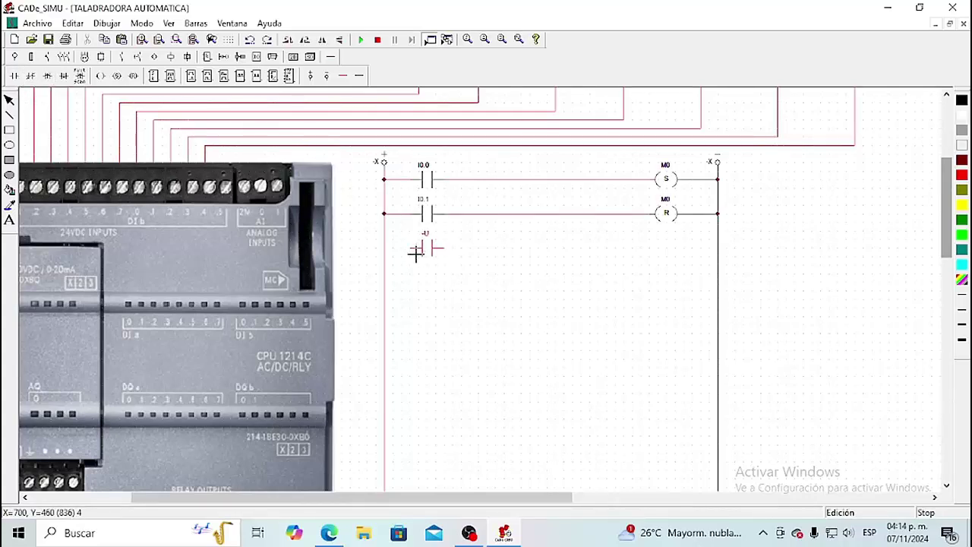
pyautogui.click(416, 253)
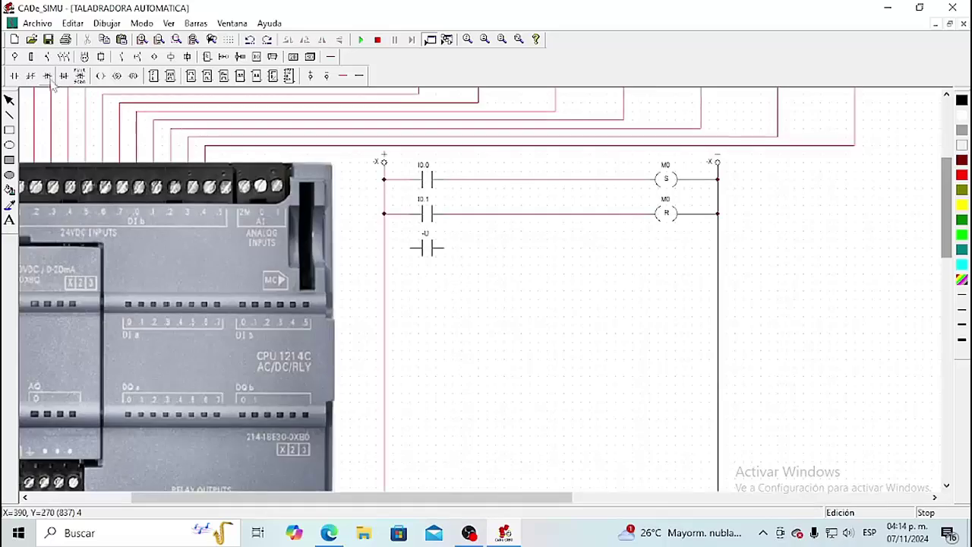
pyautogui.click(50, 79)
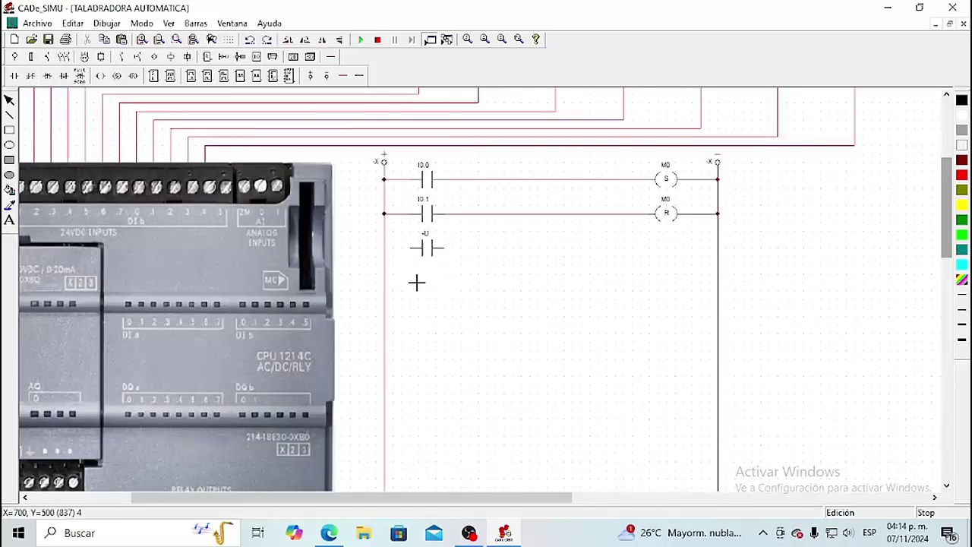
pyautogui.click(415, 283)
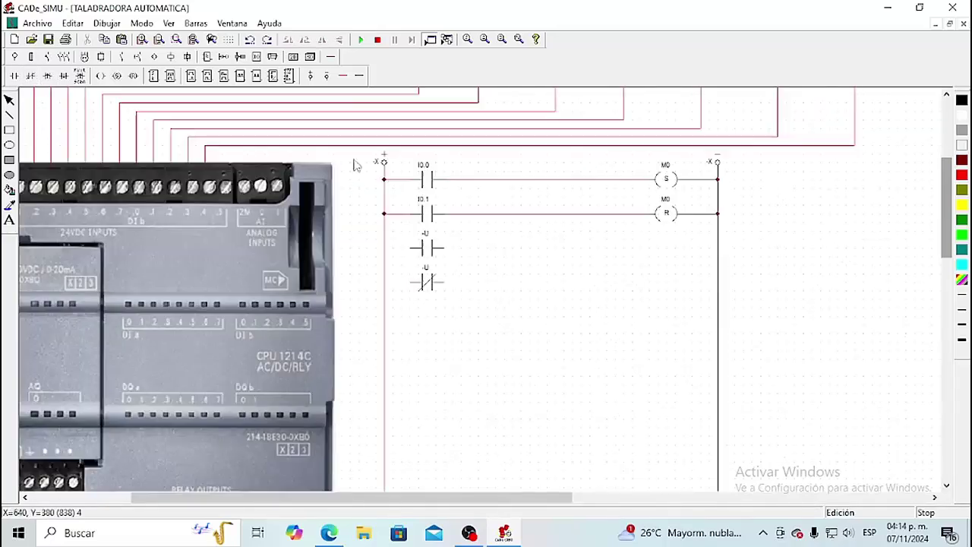
# Step: Place two assign coils below the Reset coil, aligned with the unnamed normally open and normally closed contacts
pyautogui.click(101, 76)
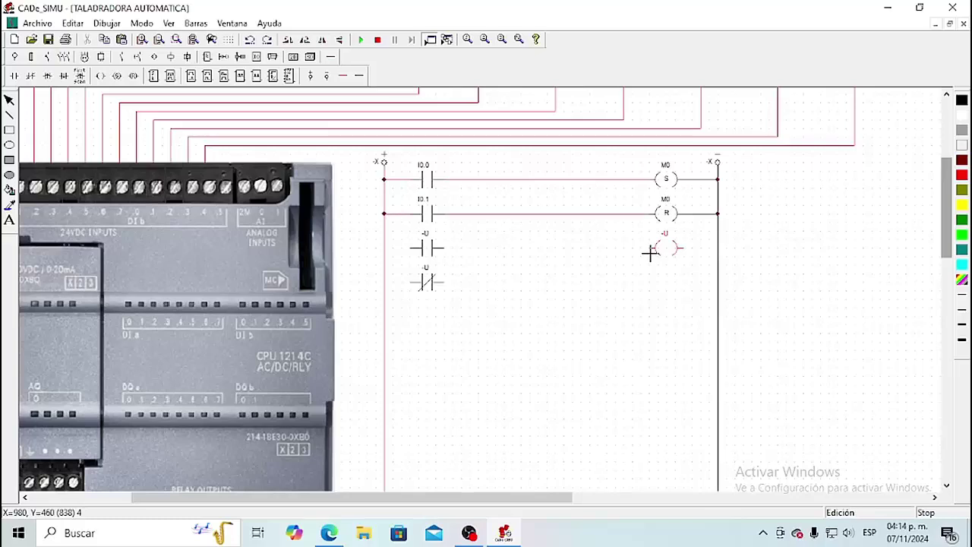
pyautogui.click(650, 258)
pyautogui.click(655, 283)
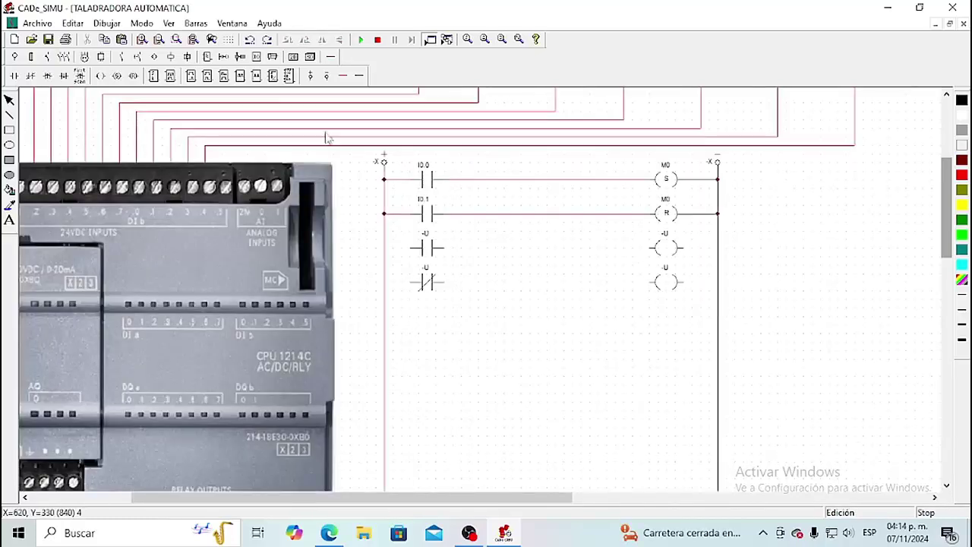
# Step: Wire the third and fourth rungs from the positive rail through their contacts to their assign coils
pyautogui.click(386, 247)
pyautogui.click(412, 250)
pyautogui.click(411, 284)
pyautogui.click(448, 250)
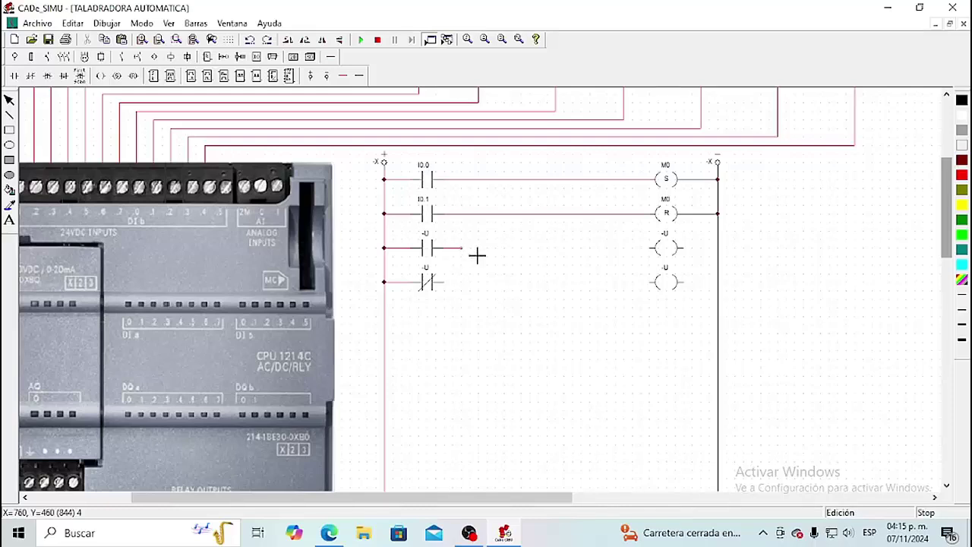
pyautogui.click(644, 251)
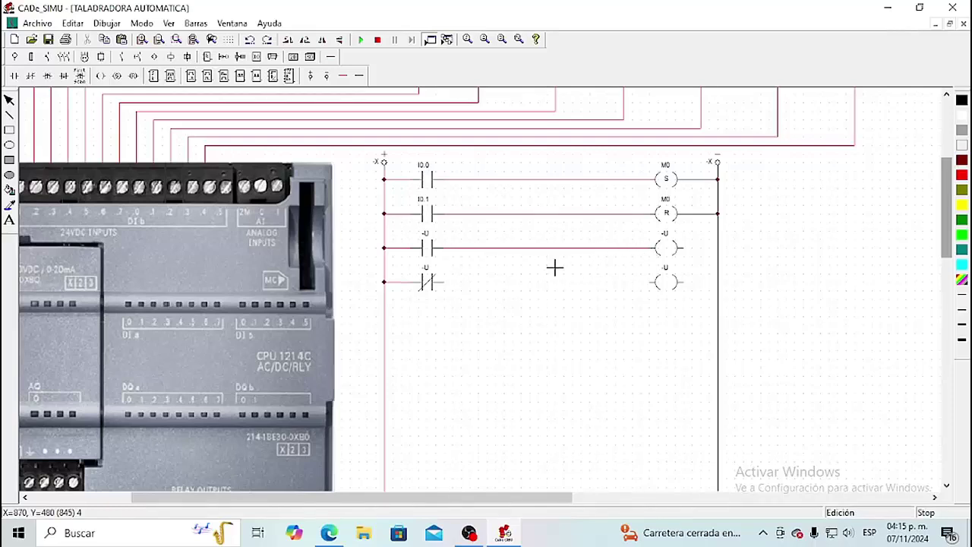
pyautogui.click(448, 285)
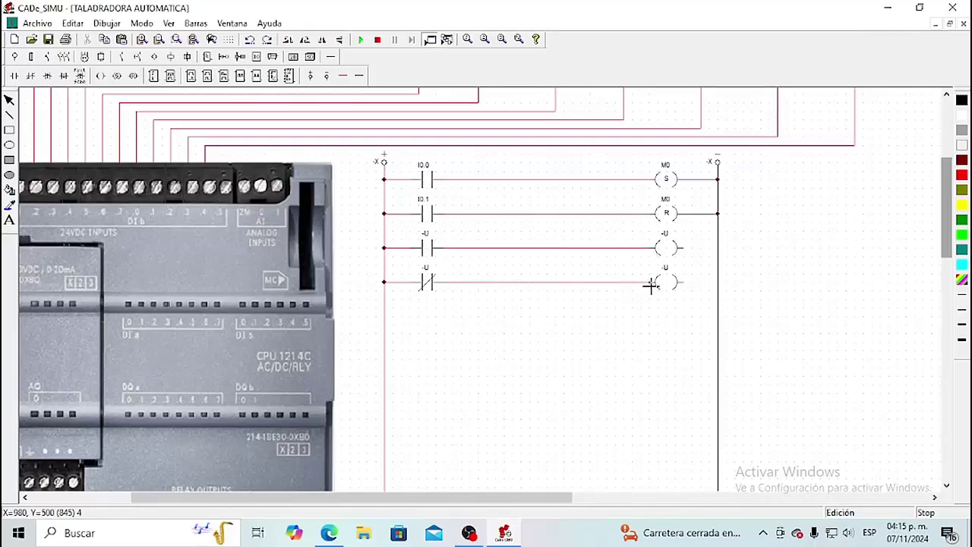
pyautogui.click(647, 284)
# Step: Connect both assign coils to the negative rail with negative cable
pyautogui.click(343, 75)
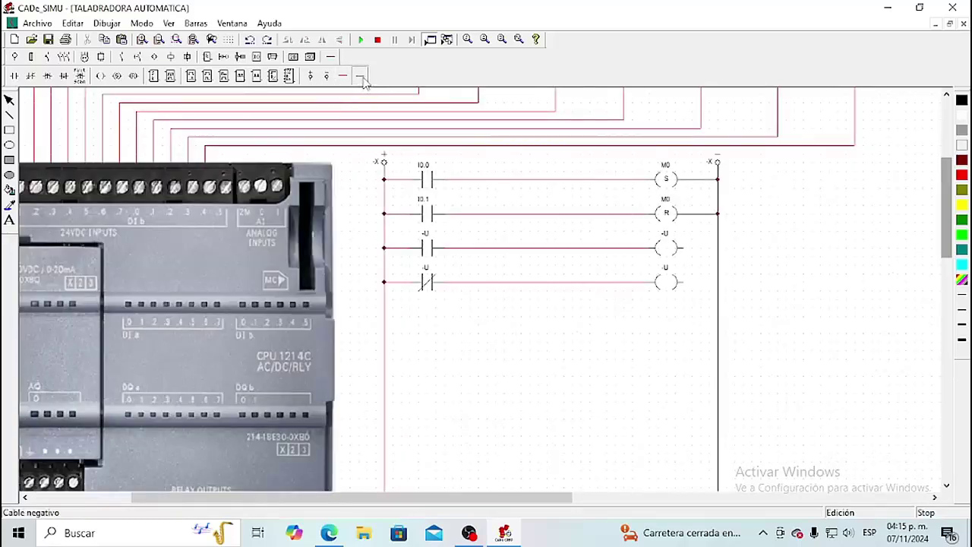
pyautogui.click(691, 252)
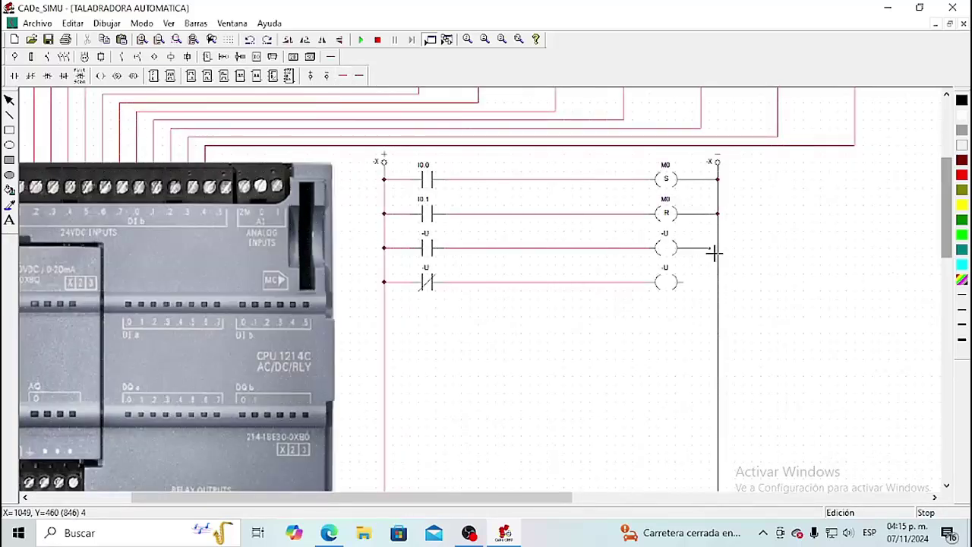
pyautogui.click(719, 254)
pyautogui.click(686, 282)
pyautogui.click(719, 282)
pyautogui.rightClick(655, 321)
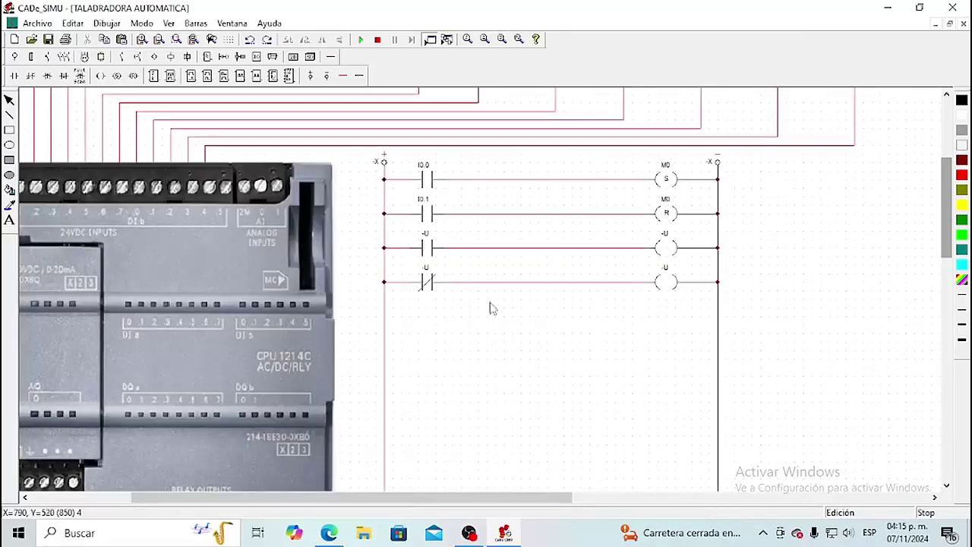
# Step: Name the third rung's normally open contact and the fourth rung's normally closed contact M0
pyautogui.doubleClick(427, 251)
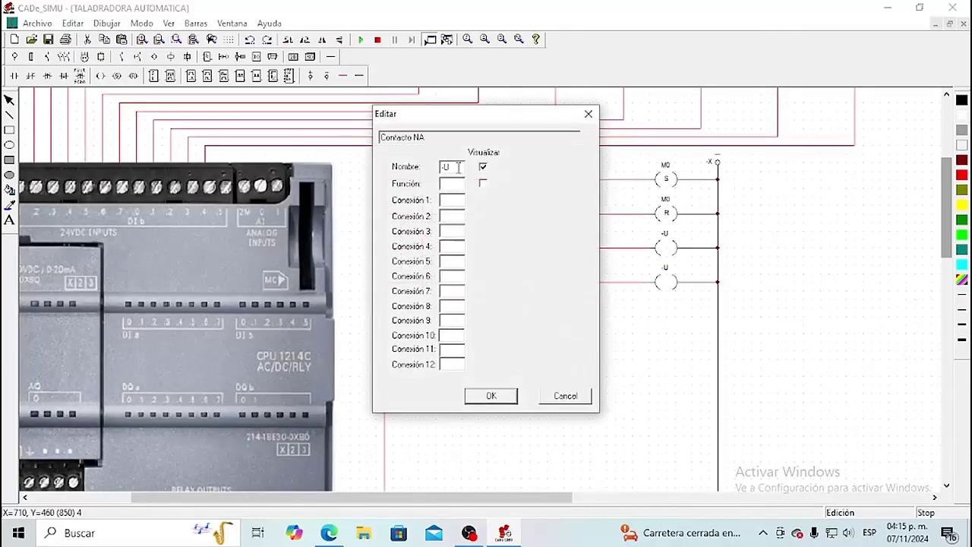
pyautogui.write('M0')
pyautogui.click(490, 396)
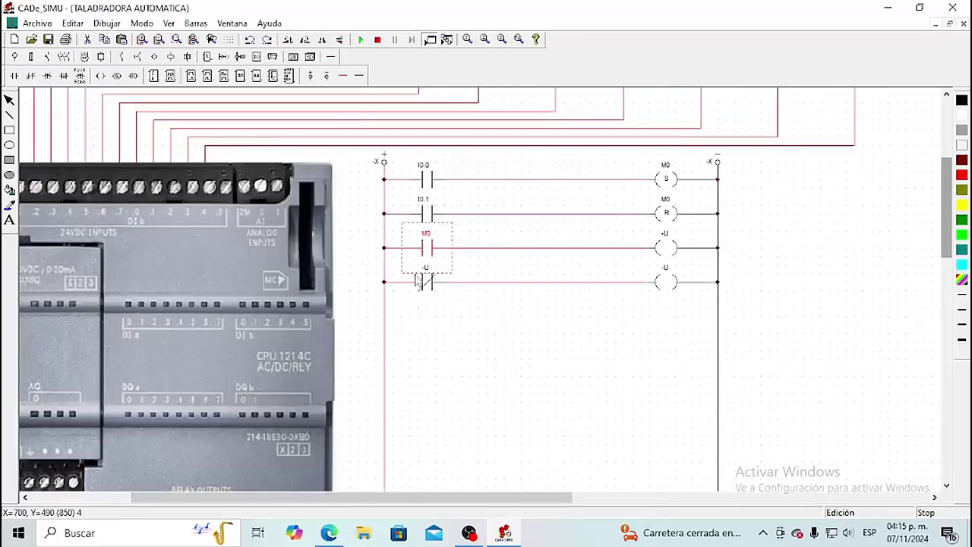
pyautogui.moveTo(418, 278); pyautogui.dragTo(428, 287)
pyautogui.doubleClick(427, 288)
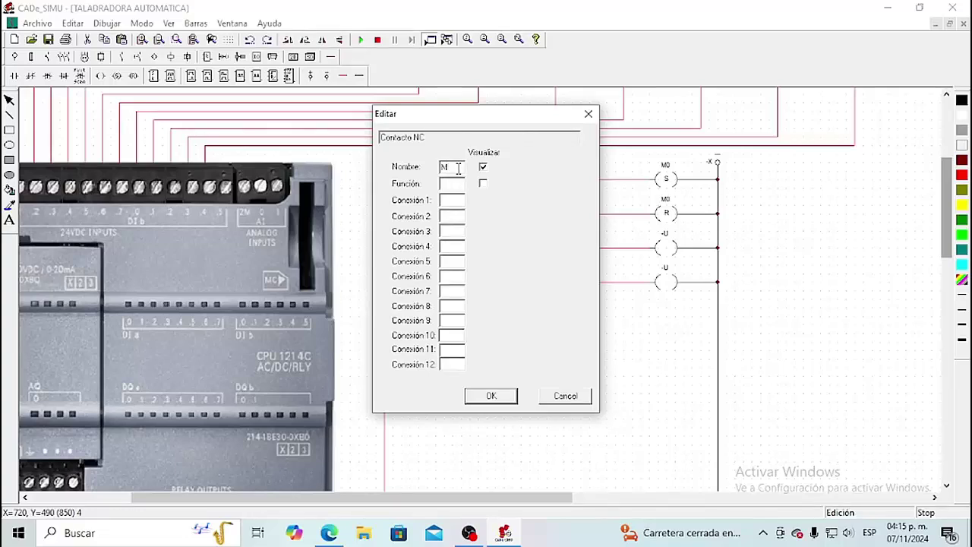
pyautogui.click(493, 396)
# Step: Name the third rung's assign coil M0.0
pyautogui.click(672, 256)
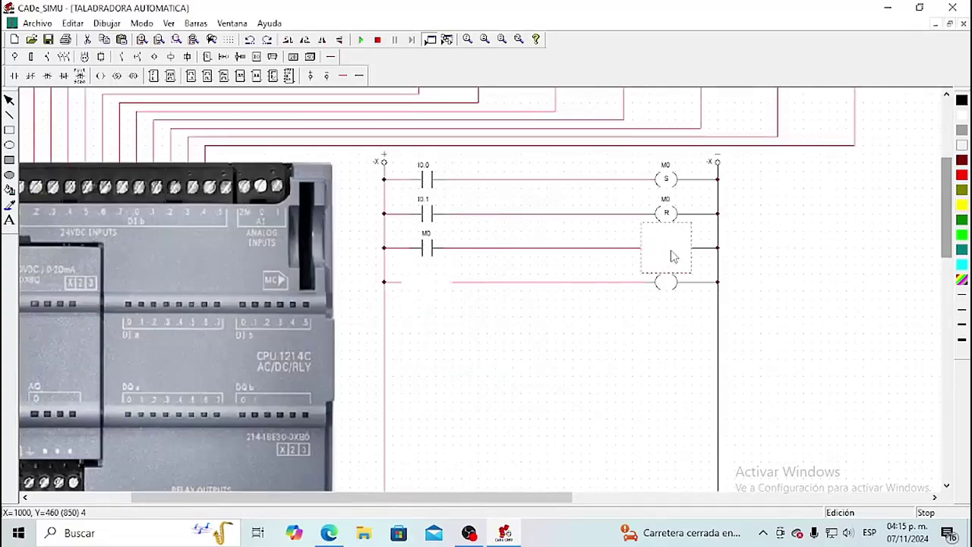
pyautogui.doubleClick(672, 256)
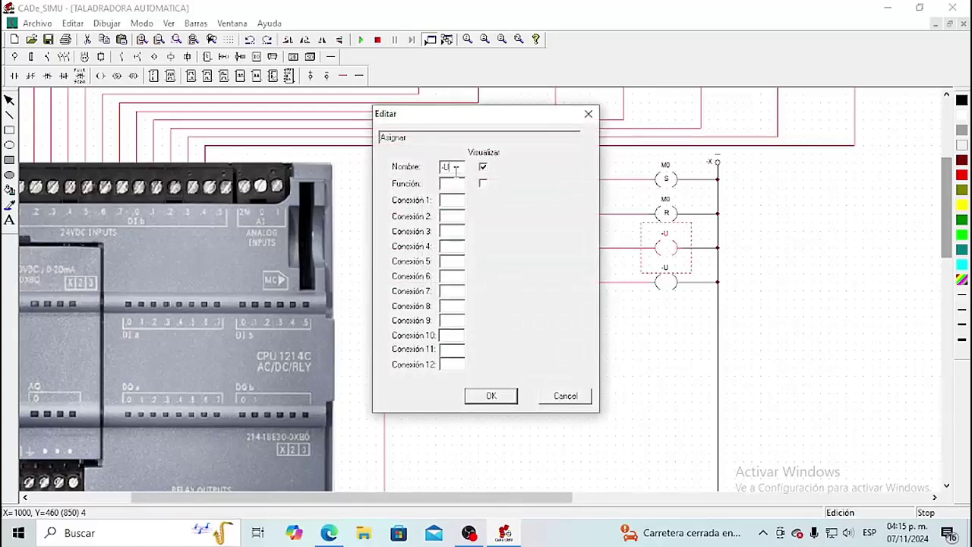
pyautogui.write('M0.0')
pyautogui.click(492, 396)
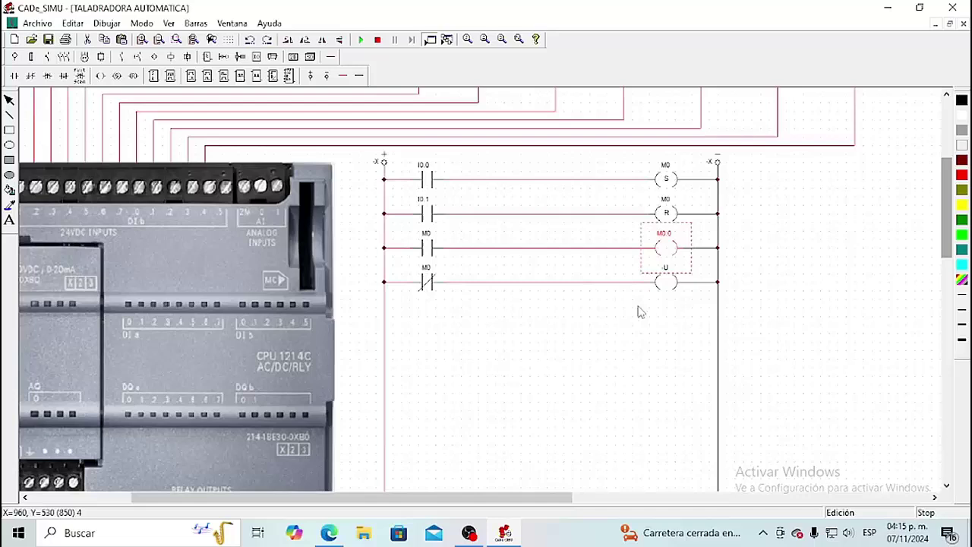
# Step: Name the fourth rung's assign coil Q0.1 and rename the third rung's assign coil Q0.0
pyautogui.doubleClick(671, 287)
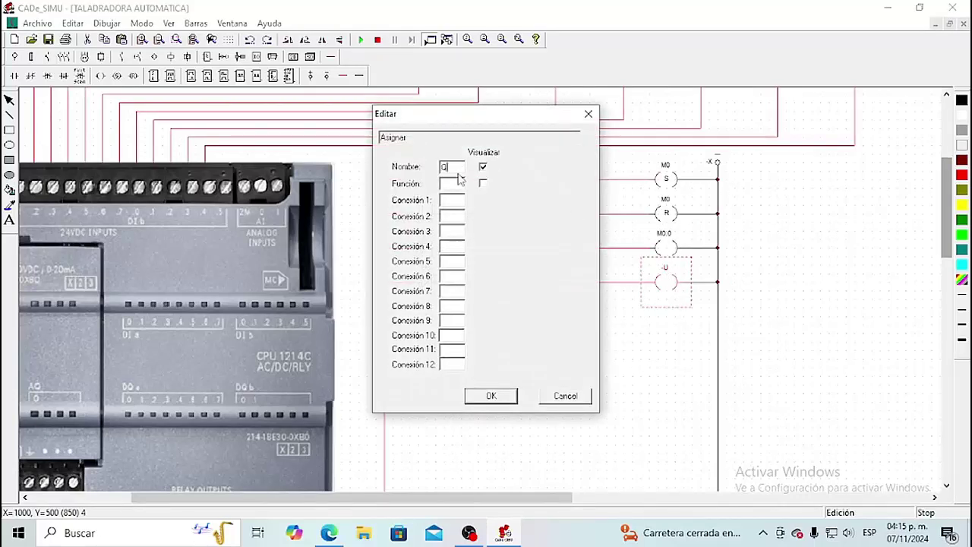
pyautogui.click(500, 397)
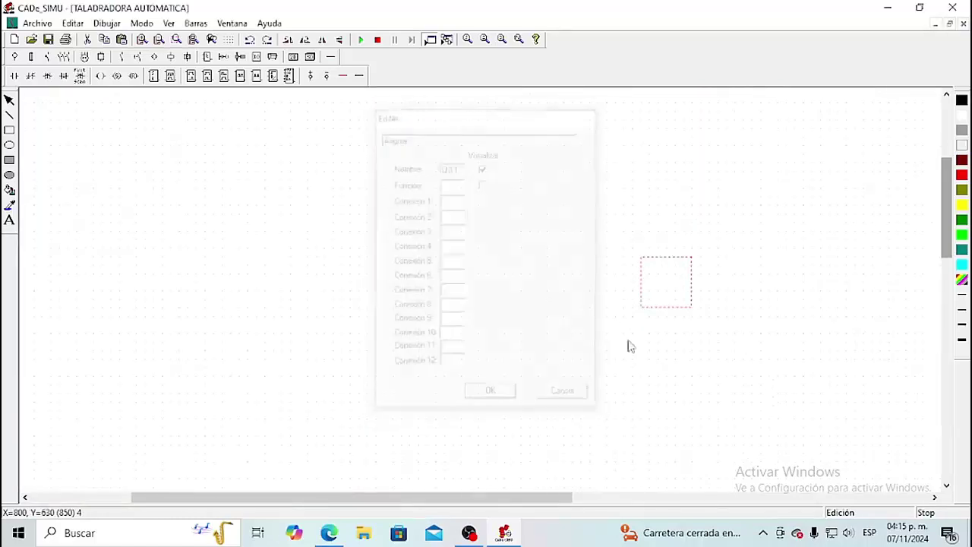
pyautogui.click(669, 250)
pyautogui.doubleClick(668, 251)
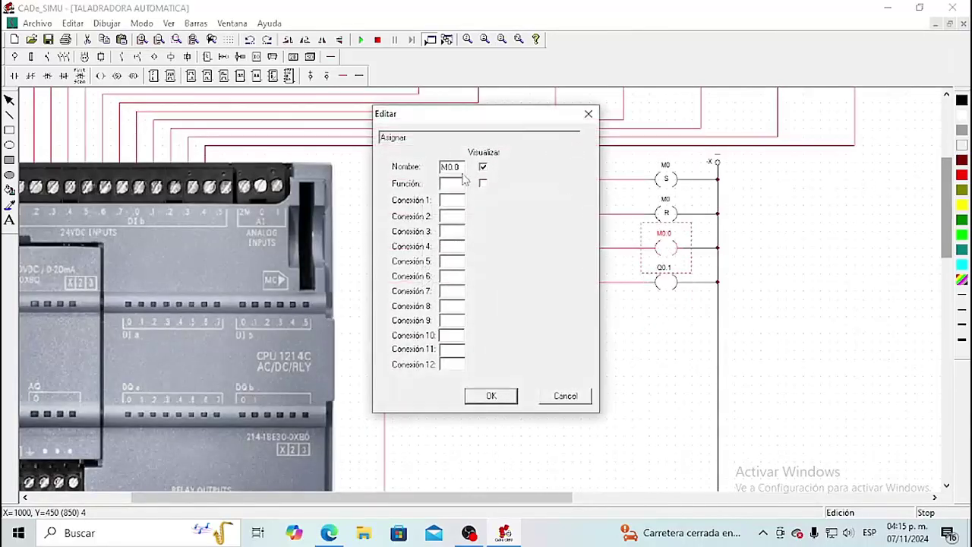
pyautogui.press('BackSpace')
pyautogui.press('BackSpace')
pyautogui.press('BackSpace')
pyautogui.press('BackSpace')
pyautogui.write('Q0.0')
pyautogui.click(491, 396)
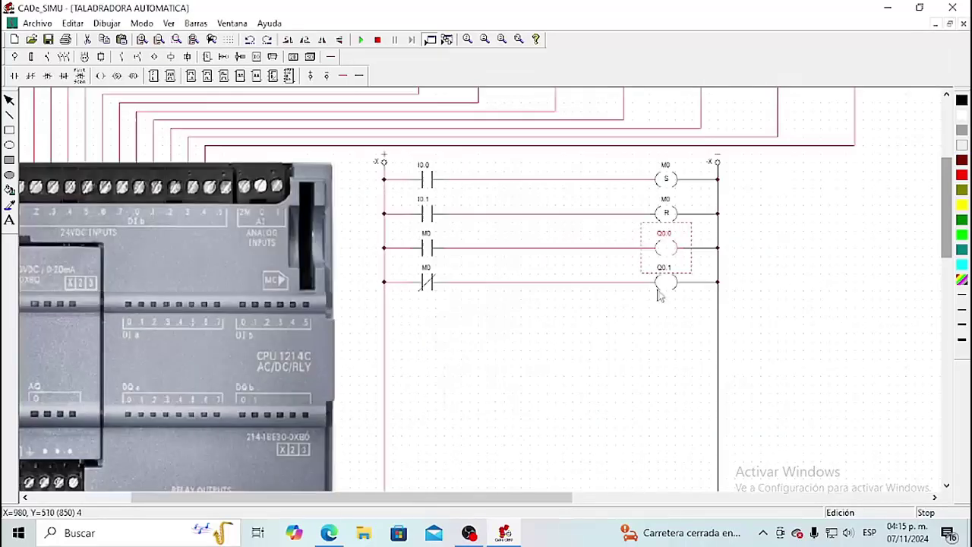
# Step: Place five normally open contacts in a row to form the fifth rung below the Q0.1 rung
pyautogui.click(642, 336)
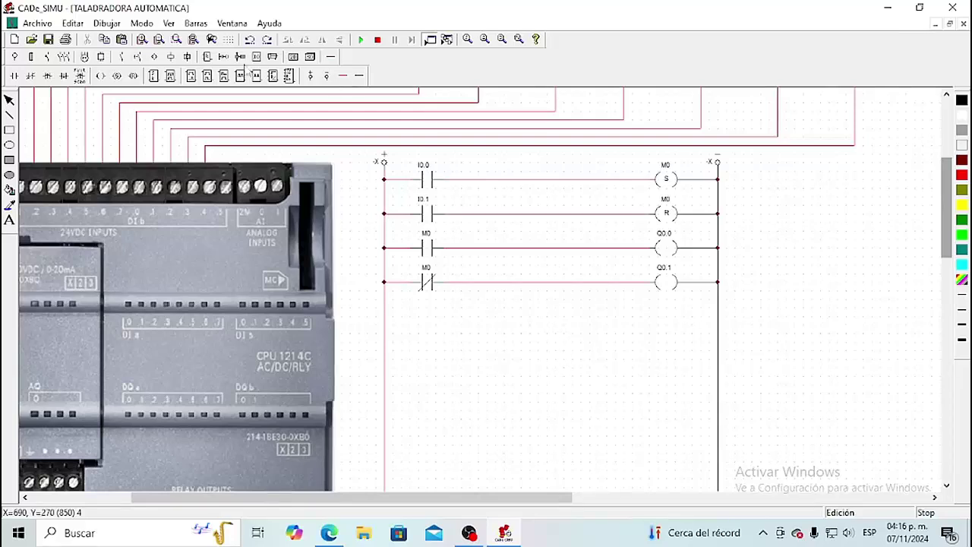
pyautogui.click(14, 76)
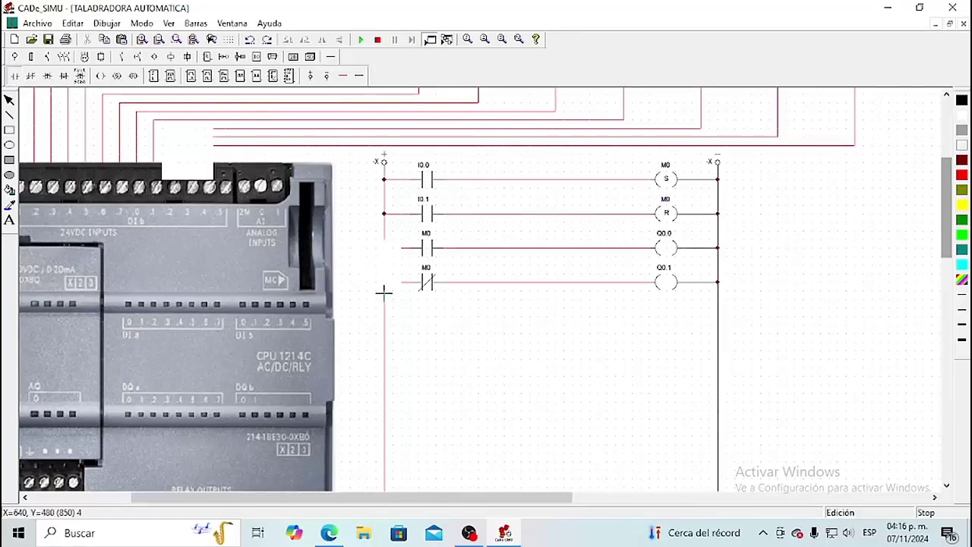
pyautogui.click(414, 329)
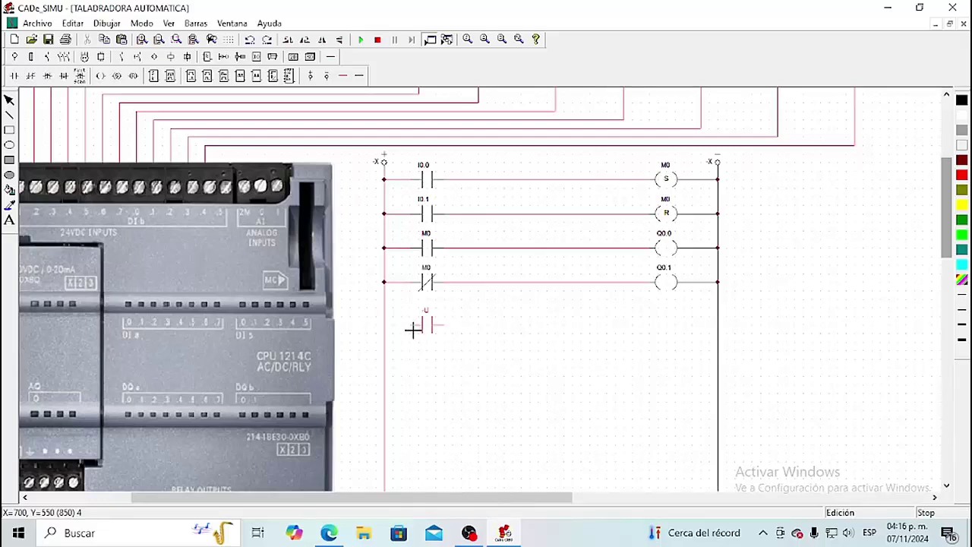
pyautogui.click(465, 326)
pyautogui.click(514, 325)
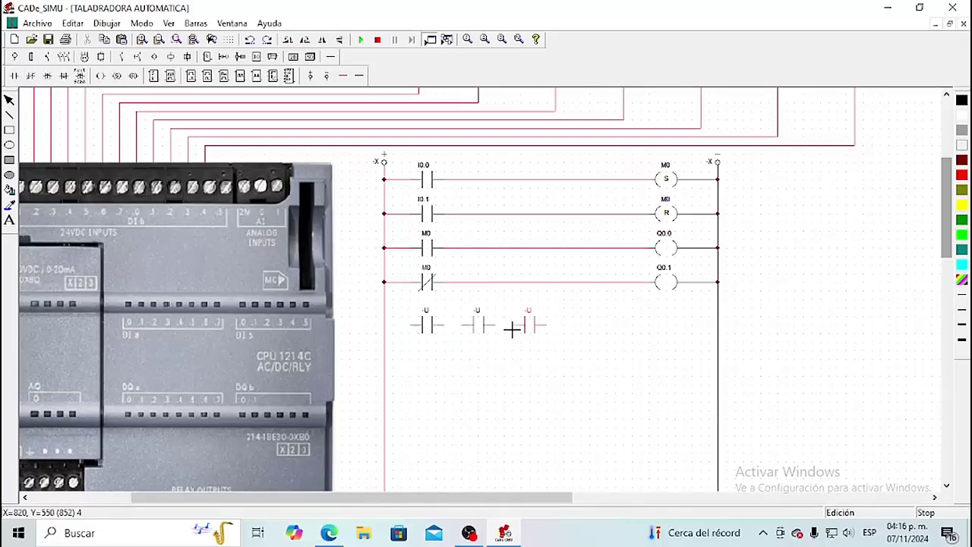
pyautogui.click(566, 325)
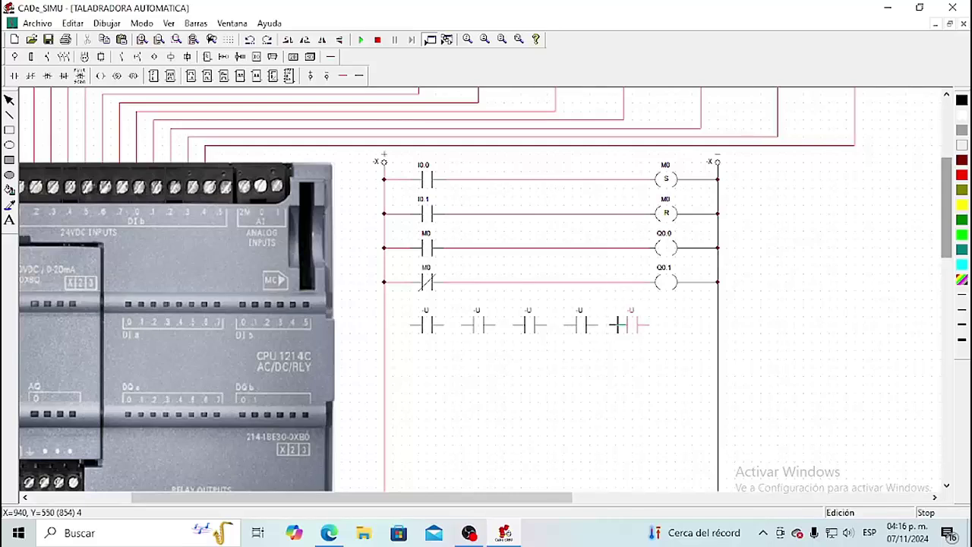
pyautogui.click(619, 325)
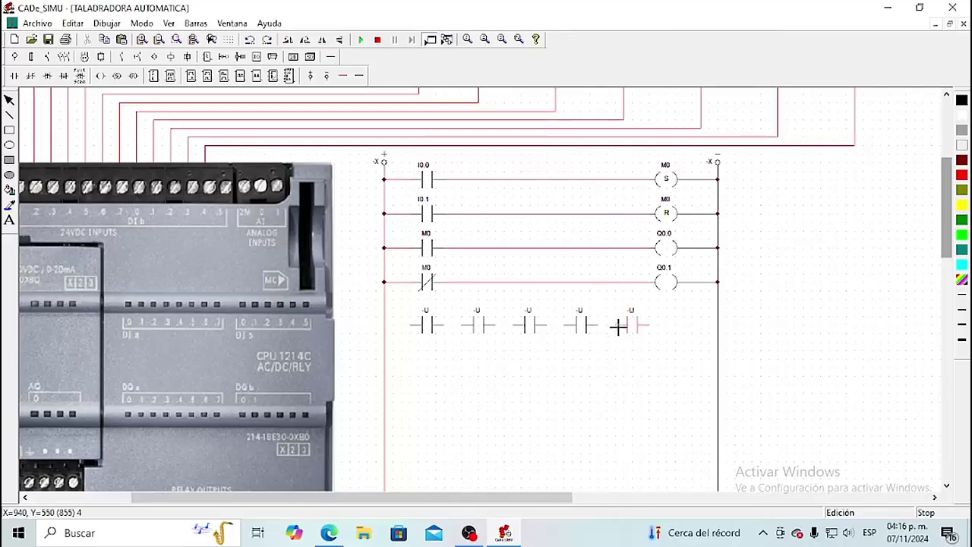
# Step: Add a set coil at the end of the fifth rung and name it M1
pyautogui.click(117, 76)
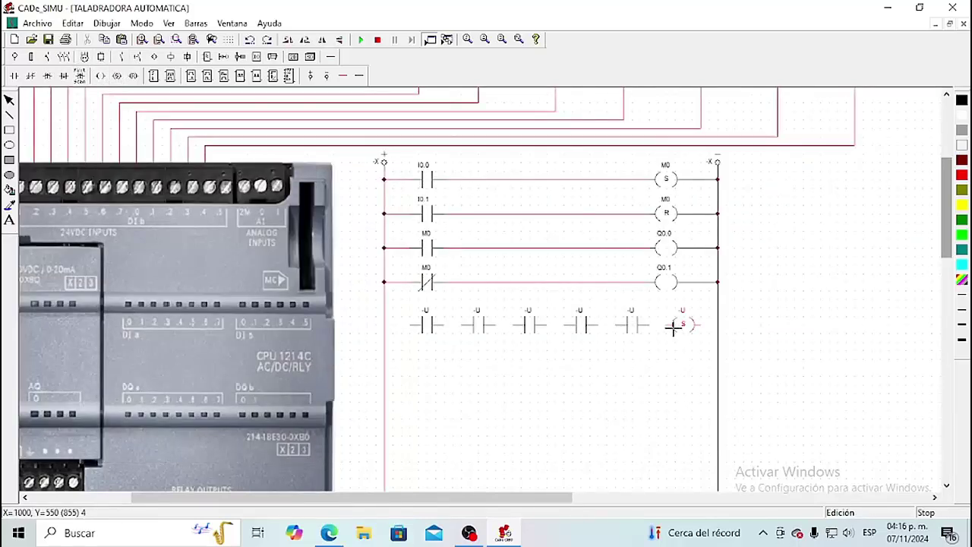
pyautogui.click(673, 327)
pyautogui.doubleClick(680, 327)
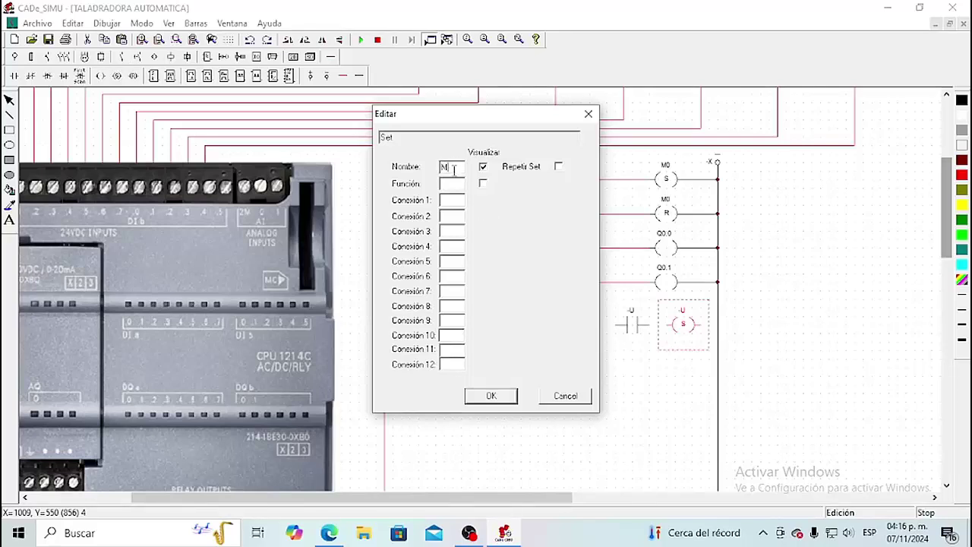
pyautogui.click(491, 396)
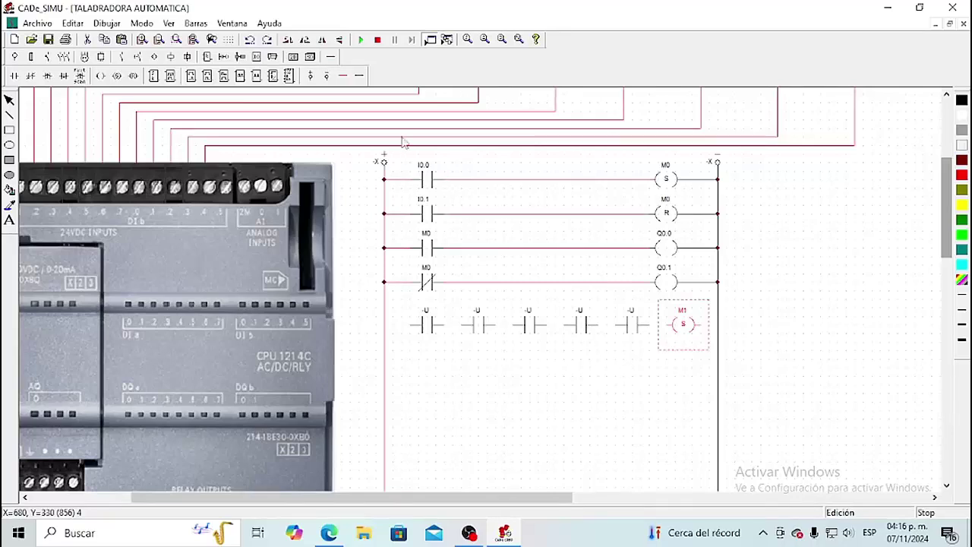
# Step: Wire the fifth rung from the positive rail through its five contacts and set coil to the negative rail
pyautogui.click(342, 75)
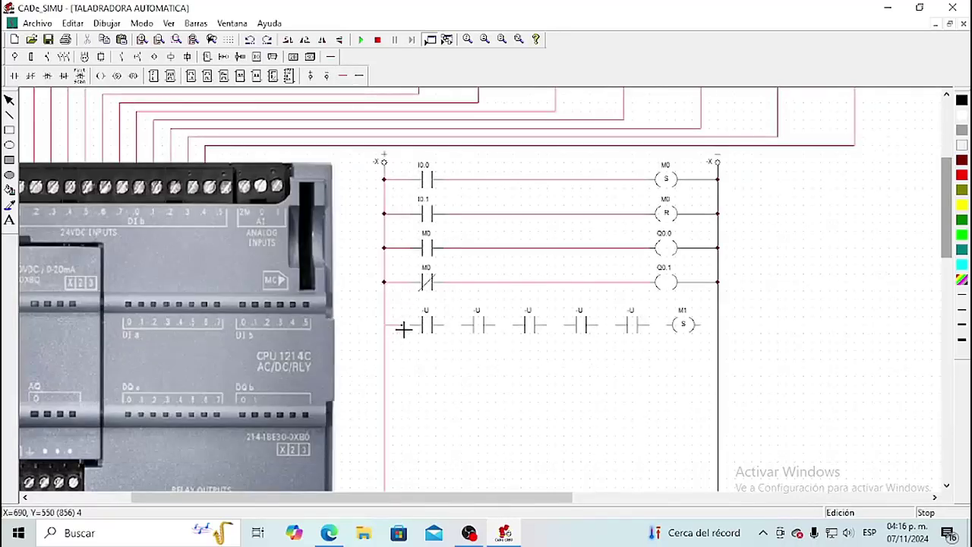
pyautogui.moveTo(406, 328); pyautogui.dragTo(473, 326)
pyautogui.moveTo(484, 327); pyautogui.dragTo(627, 328)
pyautogui.moveTo(638, 329); pyautogui.dragTo(717, 325)
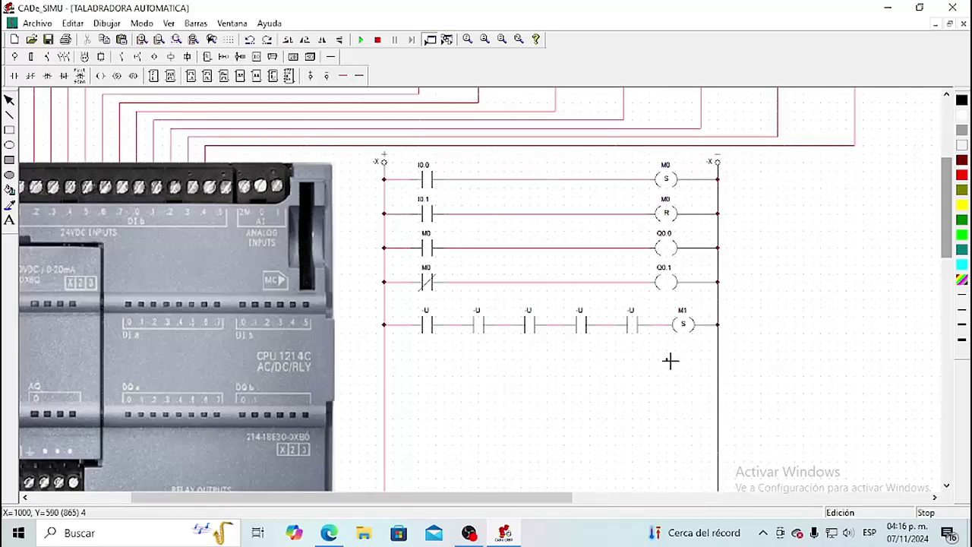
# Step: Name the fifth rung's first three contacts A1, B0 and C0
pyautogui.doubleClick(427, 325)
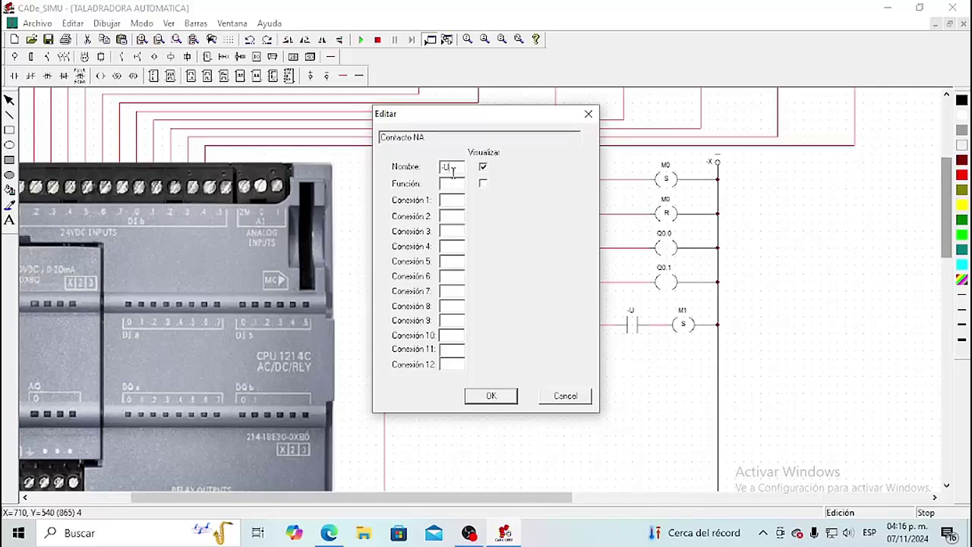
pyautogui.write('A1')
pyautogui.click(490, 398)
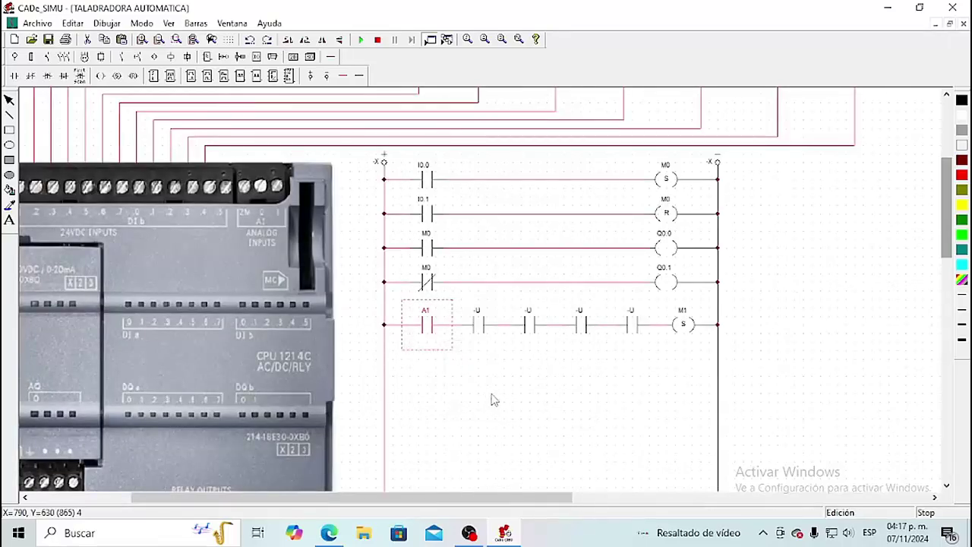
pyautogui.doubleClick(483, 333)
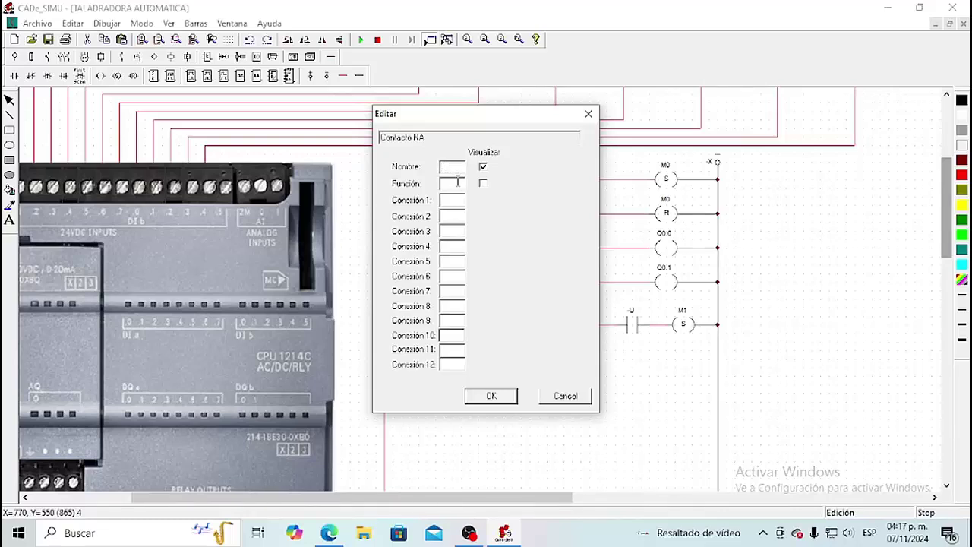
pyautogui.write('B0')
pyautogui.click(491, 396)
pyautogui.doubleClick(532, 326)
pyautogui.write('C0')
pyautogui.click(491, 396)
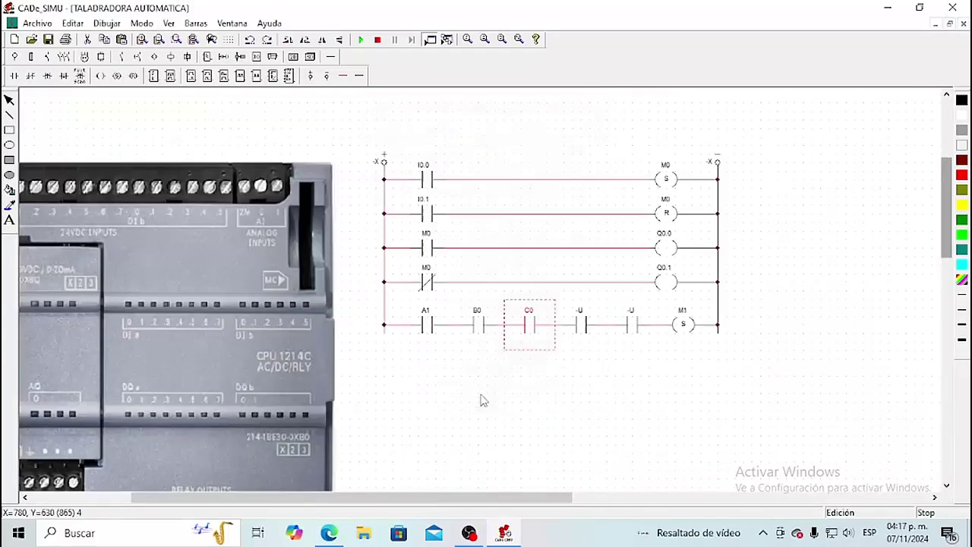
# Step: Name the fifth rung's fourth contact D0 and its fifth contact M0
pyautogui.doubleClick(582, 326)
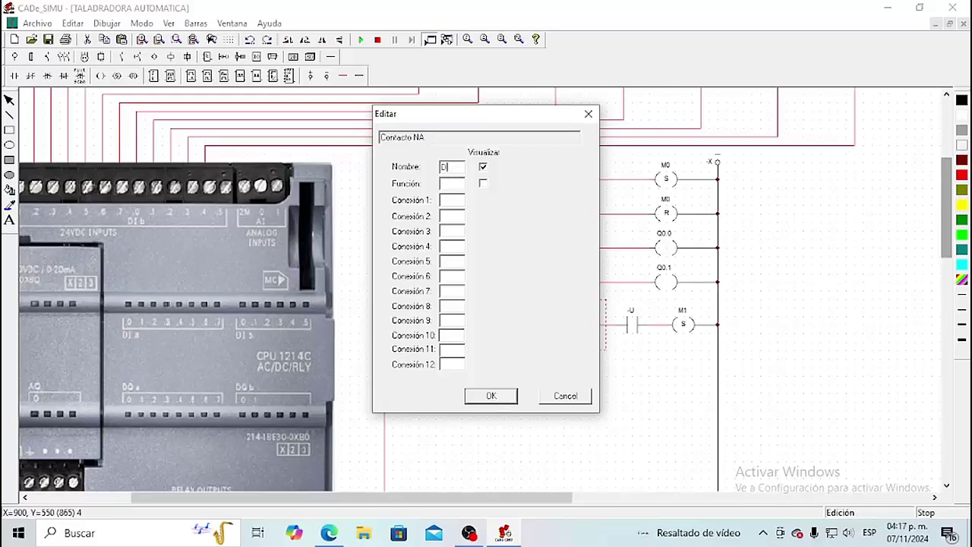
pyautogui.write('D0')
pyautogui.click(491, 396)
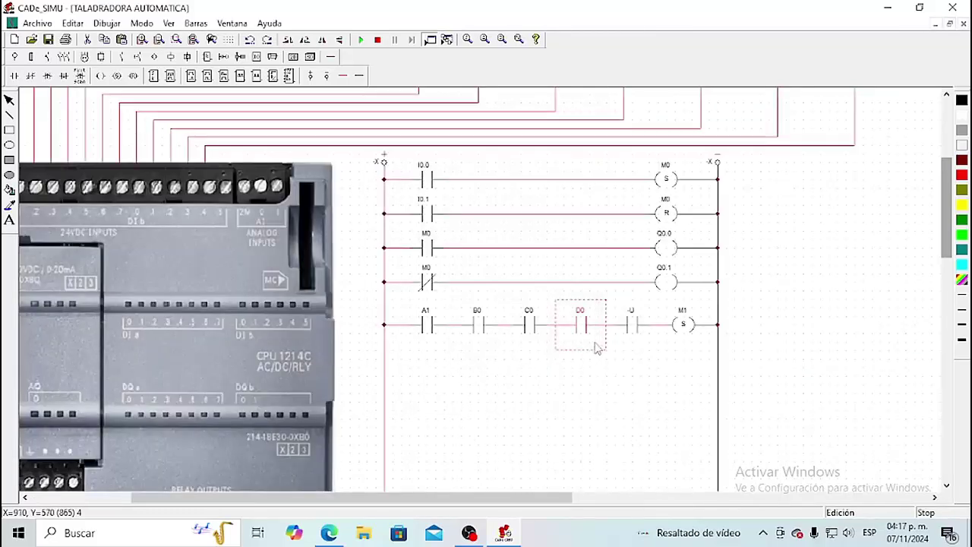
pyautogui.click(635, 332)
pyautogui.doubleClick(634, 332)
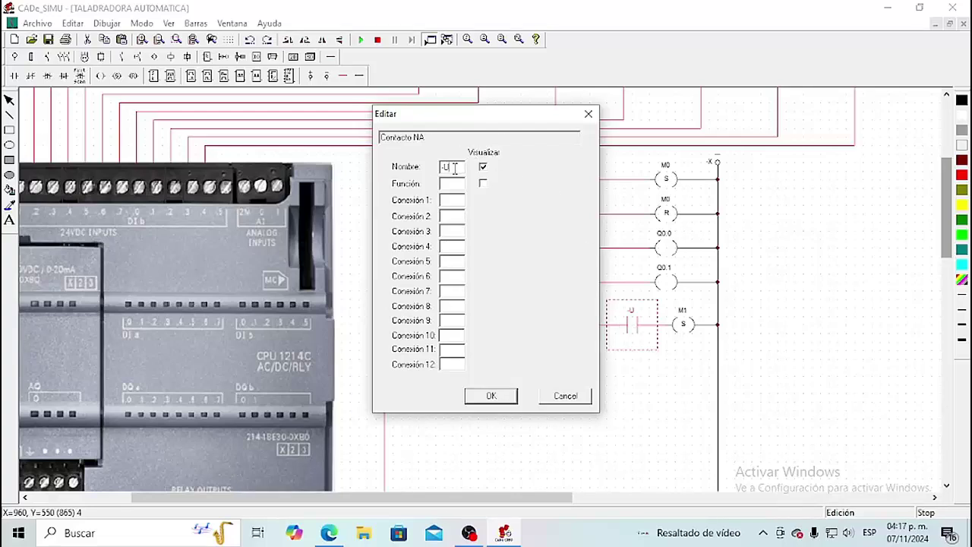
pyautogui.press('BackSpace')
pyautogui.press('BackSpace')
pyautogui.click(491, 396)
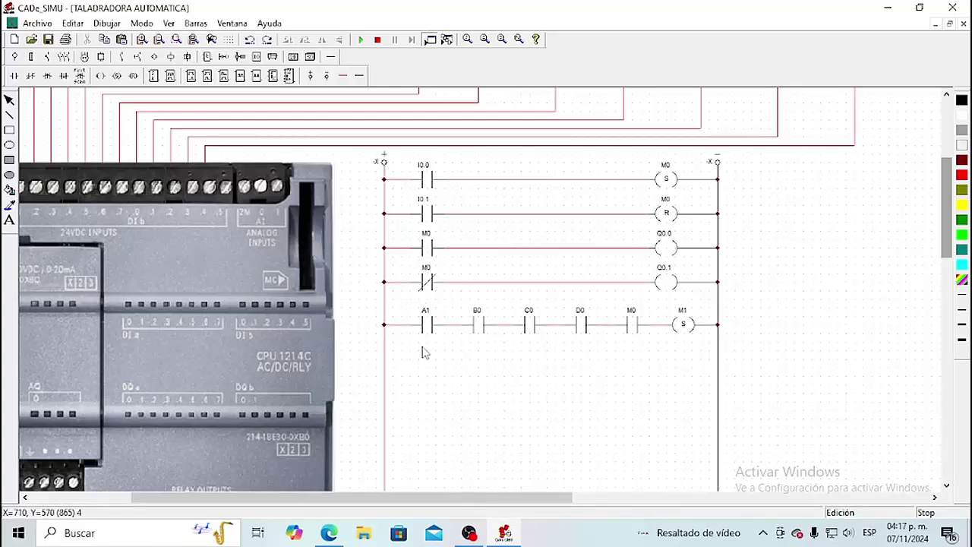
# Step: Place a normally open contact and a reset coil for the sixth rung below the M1 set rung
pyautogui.click(13, 76)
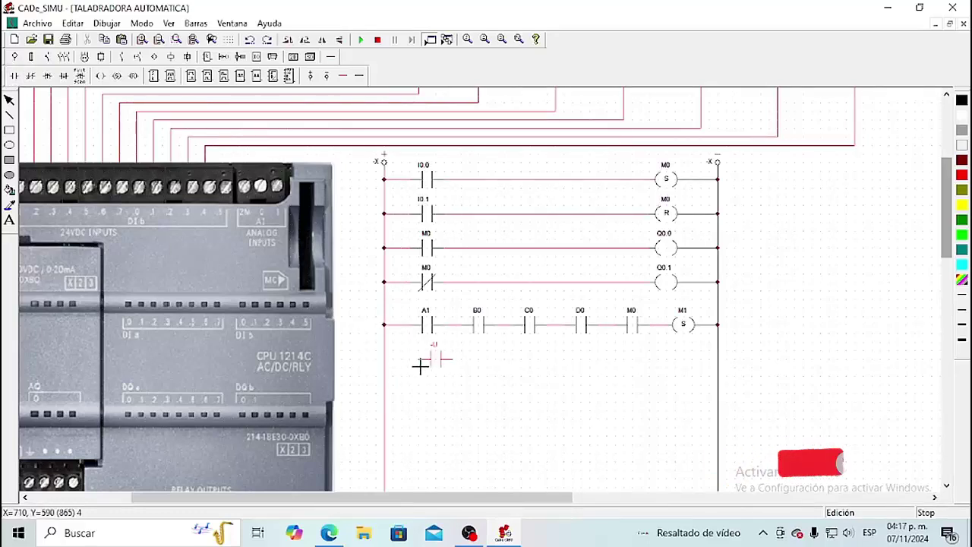
pyautogui.click(414, 371)
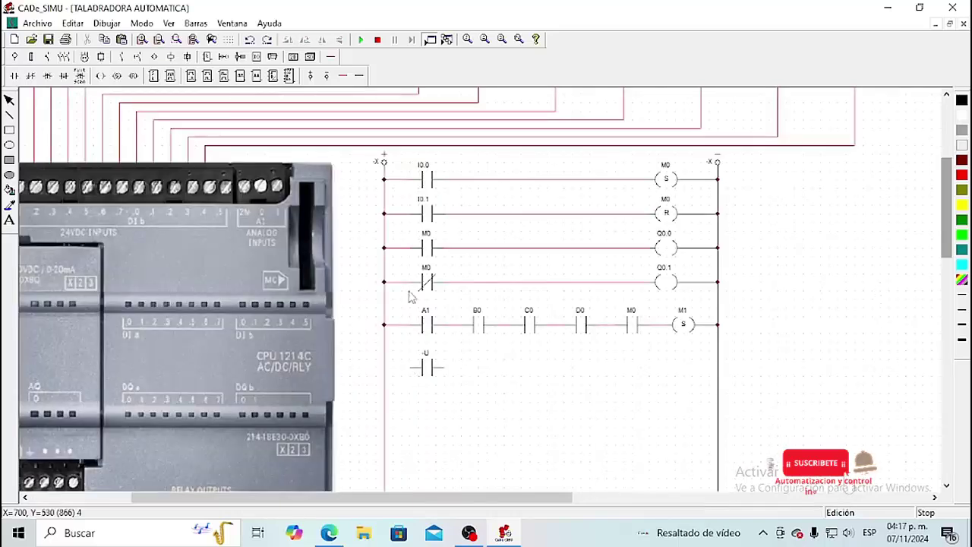
pyautogui.click(117, 78)
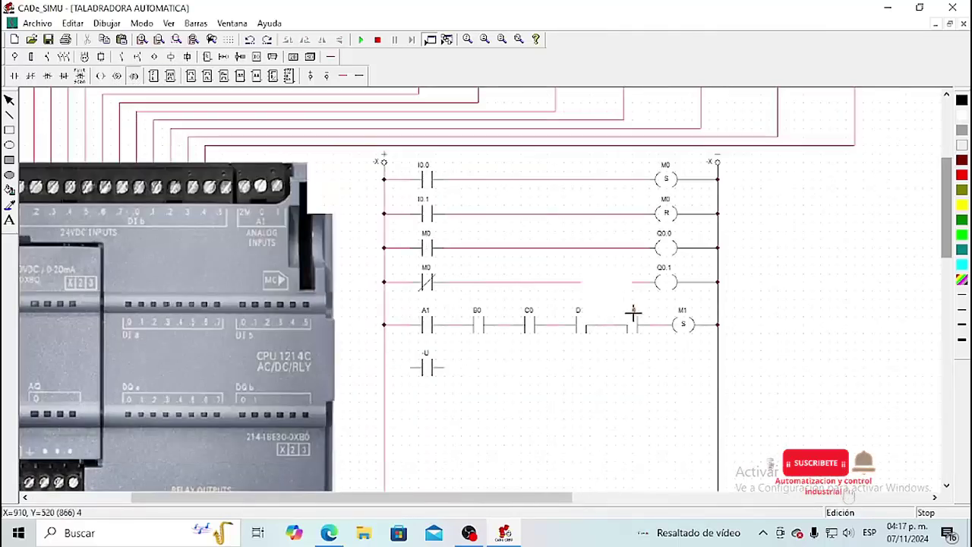
pyautogui.click(669, 368)
# Step: Wire the sixth rung's contact and reset coil between the positive and negative rails
pyautogui.click(343, 75)
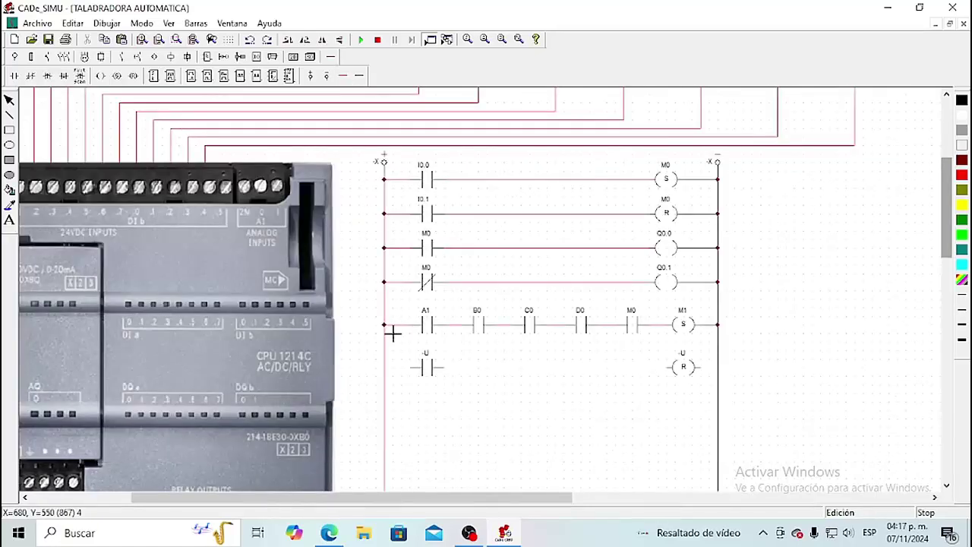
pyautogui.click(422, 368)
pyautogui.moveTo(499, 374); pyautogui.dragTo(671, 369)
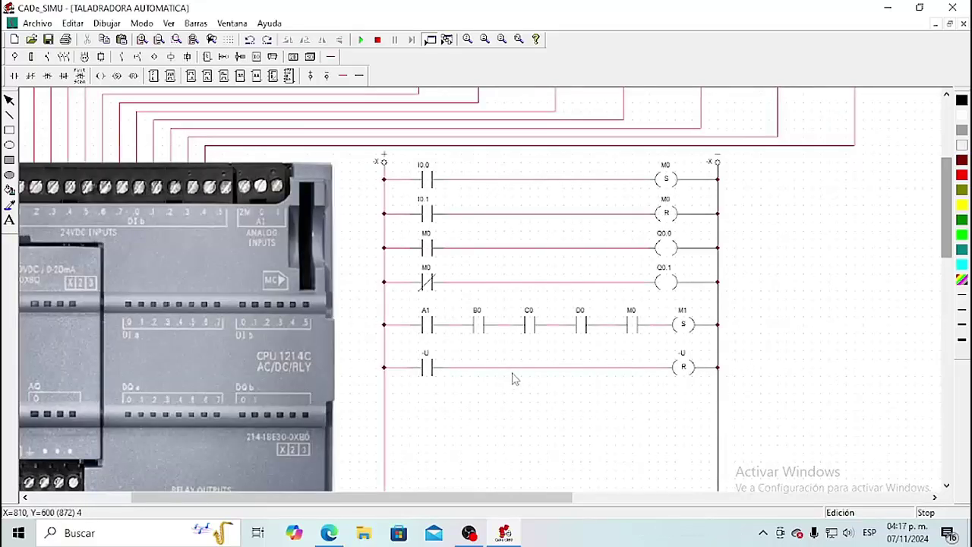
# Step: Name the sixth rung's contact I0.7 and its reset coil M1
pyautogui.doubleClick(429, 369)
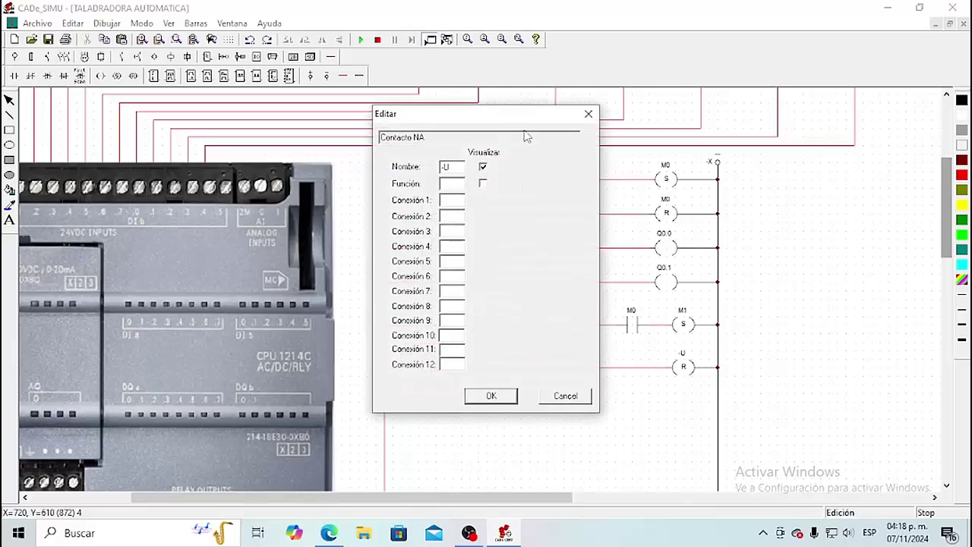
pyautogui.press('BackSpace')
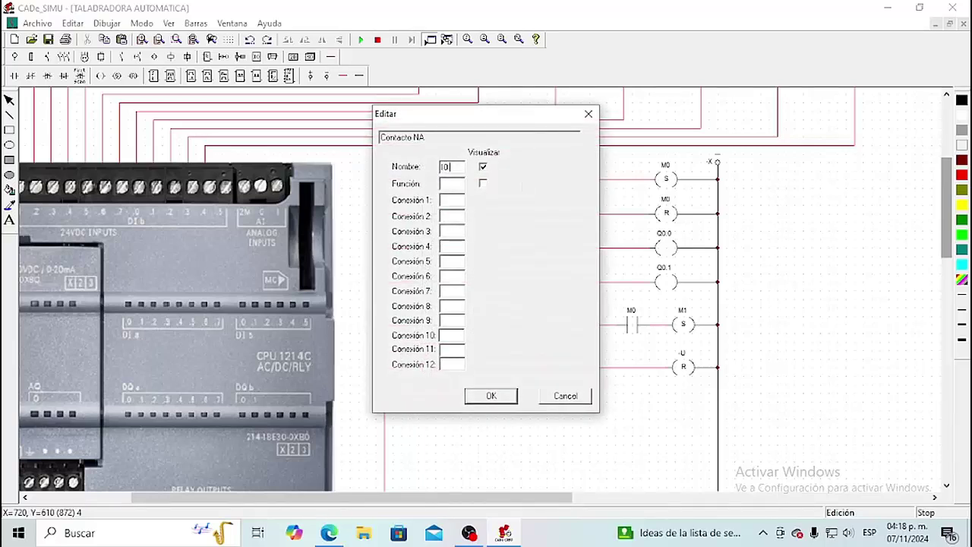
pyautogui.click(487, 398)
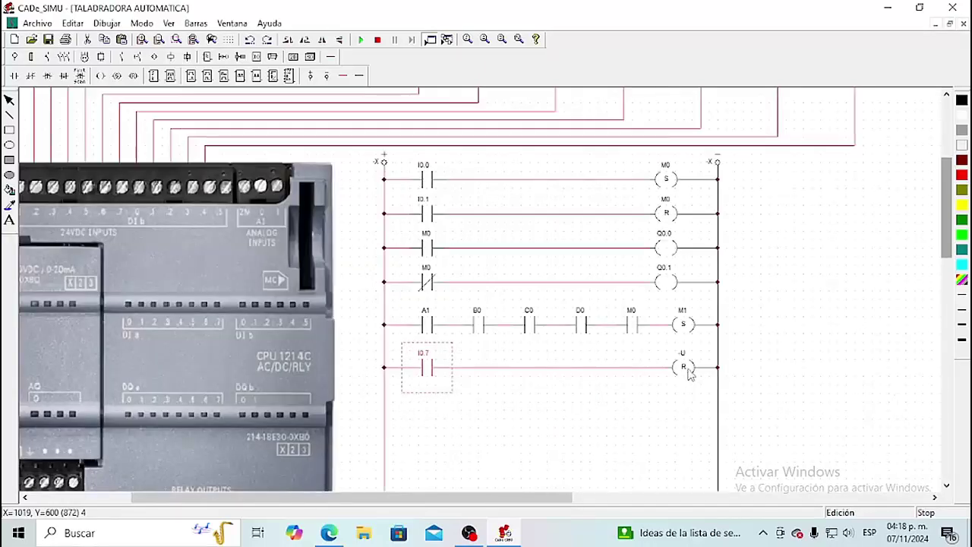
pyautogui.doubleClick(685, 368)
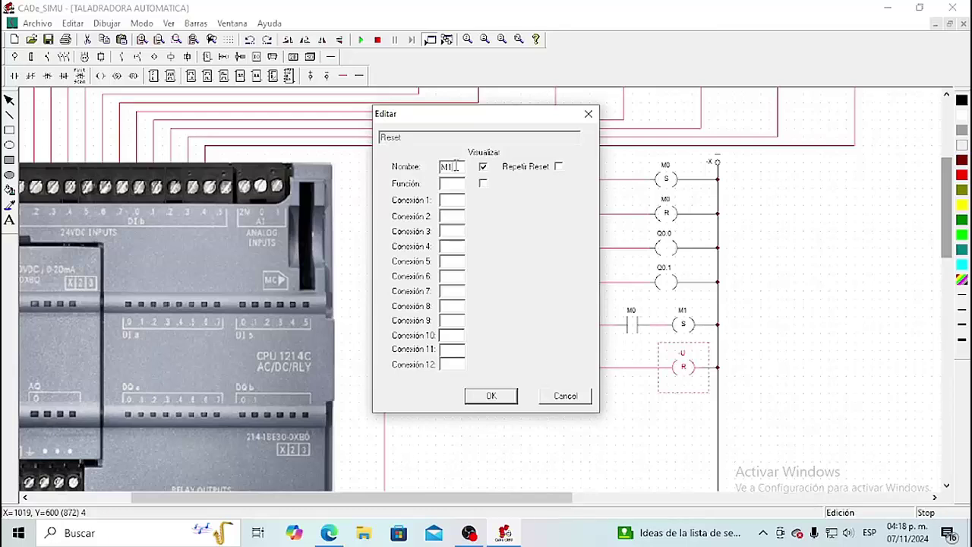
pyautogui.click(498, 397)
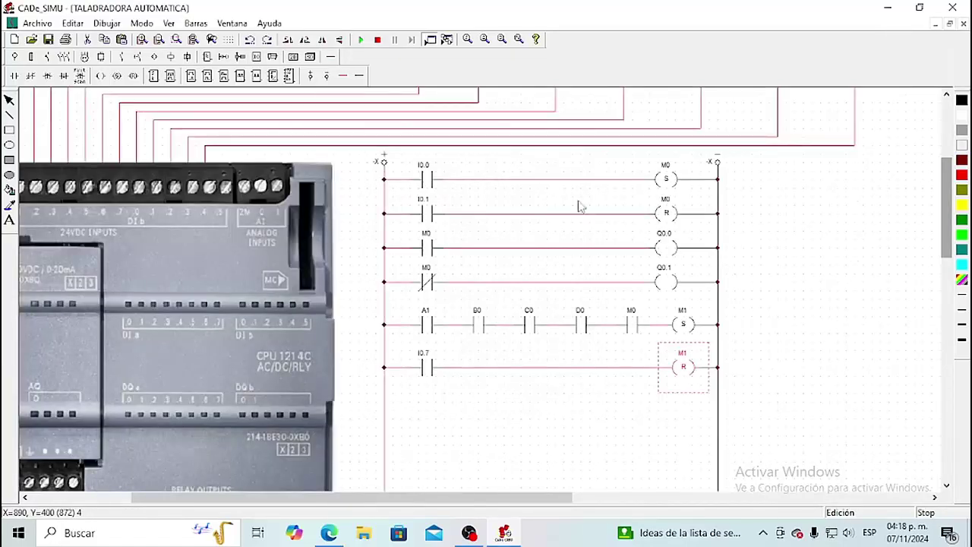
# Step: Place a normally open contact and a set coil for the seventh rung below the M1 reset rung
pyautogui.click(15, 76)
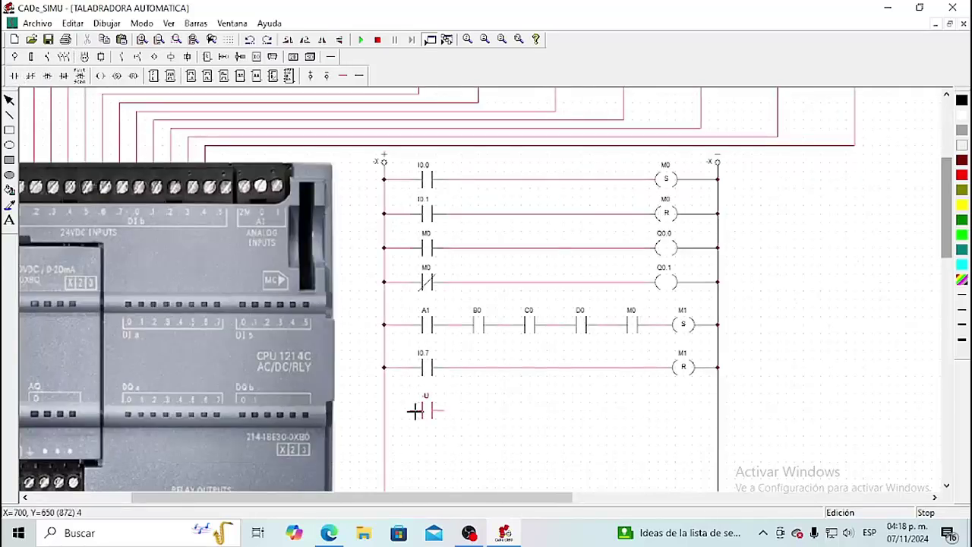
pyautogui.click(415, 411)
pyautogui.click(120, 76)
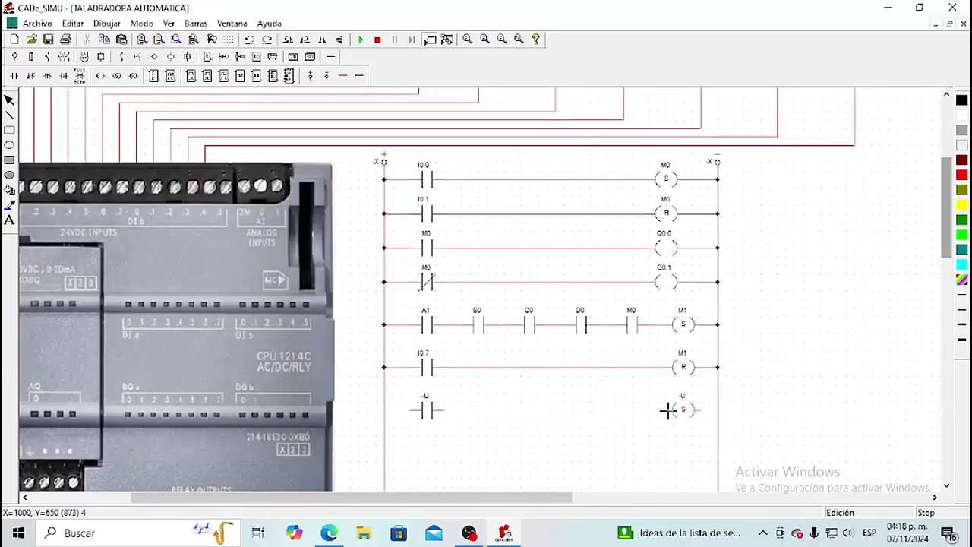
pyautogui.click(666, 411)
# Step: Name the seventh rung's contact I0.7 and its set coil M2
pyautogui.doubleClick(430, 411)
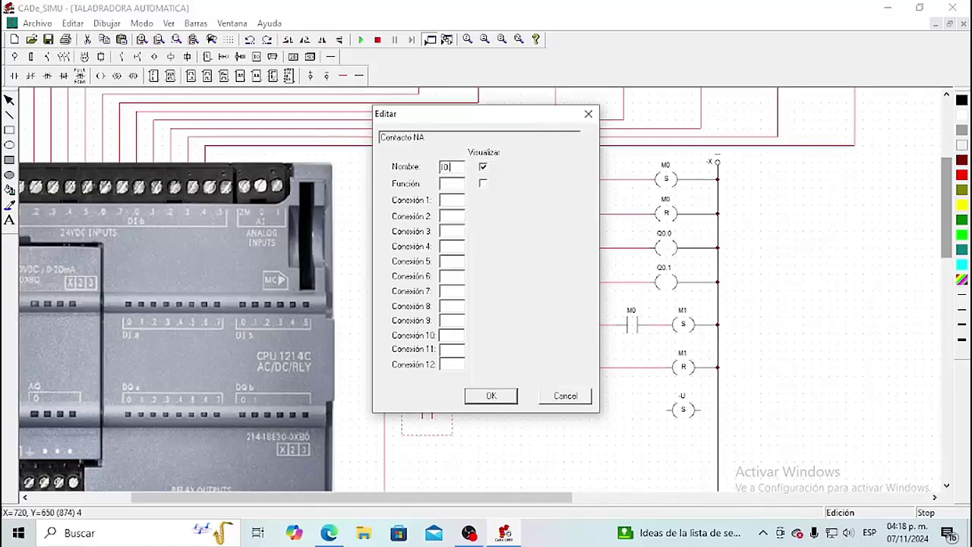
pyautogui.click(477, 396)
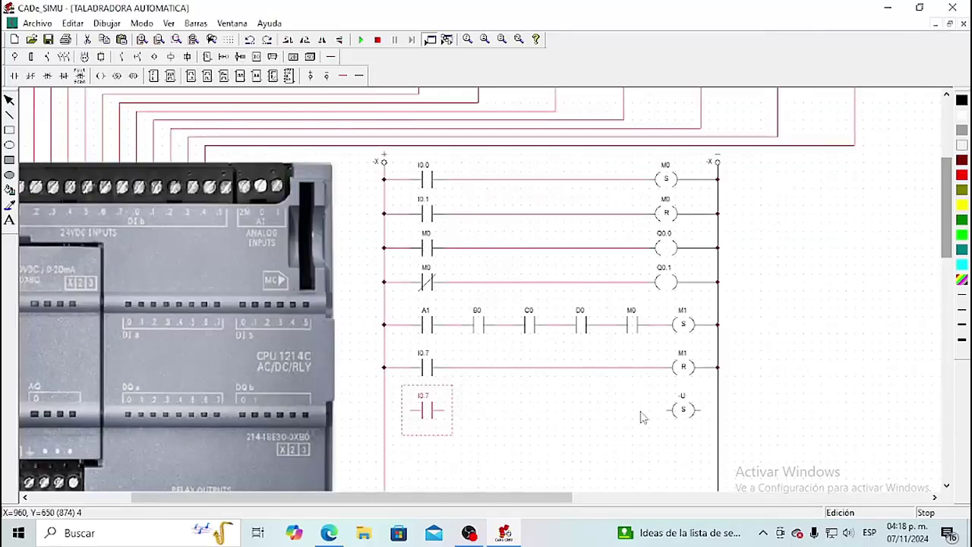
pyautogui.doubleClick(671, 417)
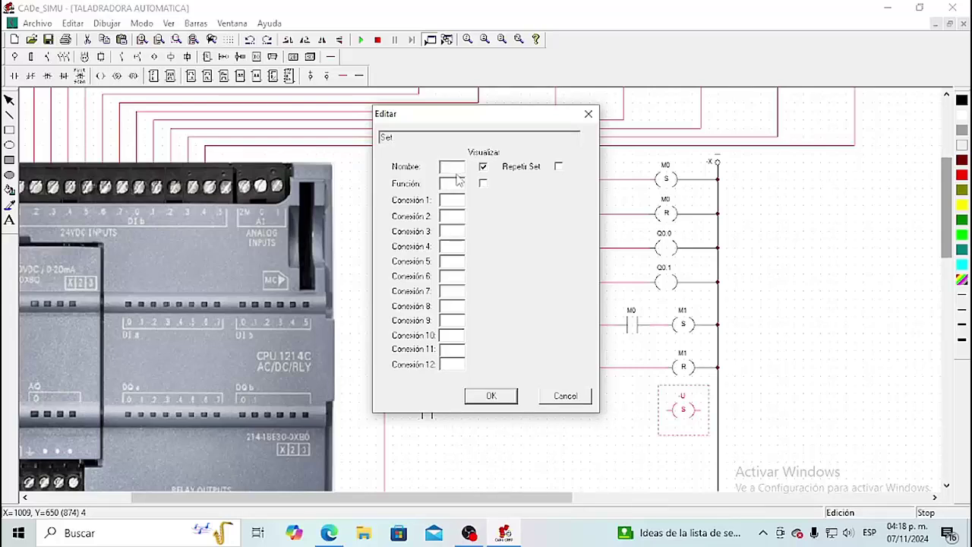
pyautogui.click(478, 401)
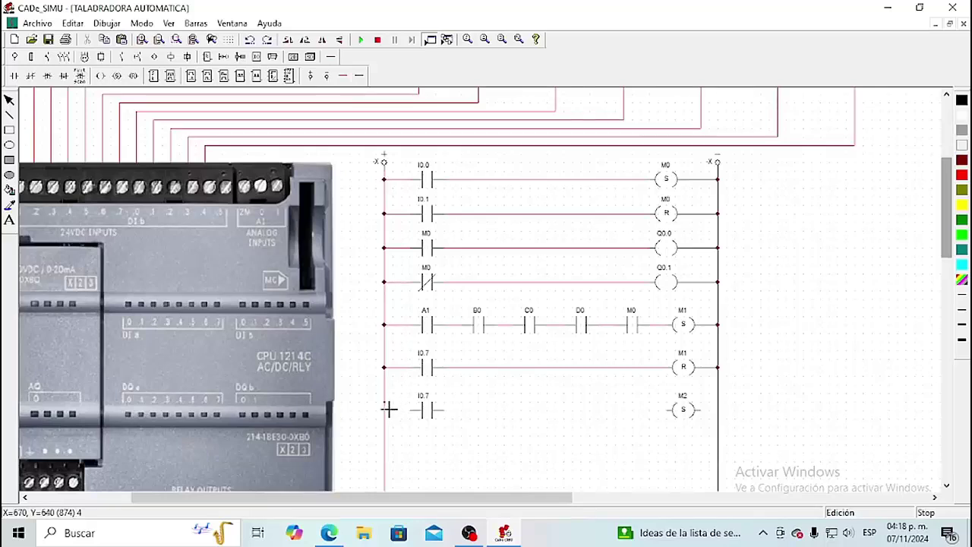
# Step: Wire the seventh rung's contact and set coil between the positive and negative rails
pyautogui.moveTo(386, 411); pyautogui.dragTo(671, 430)
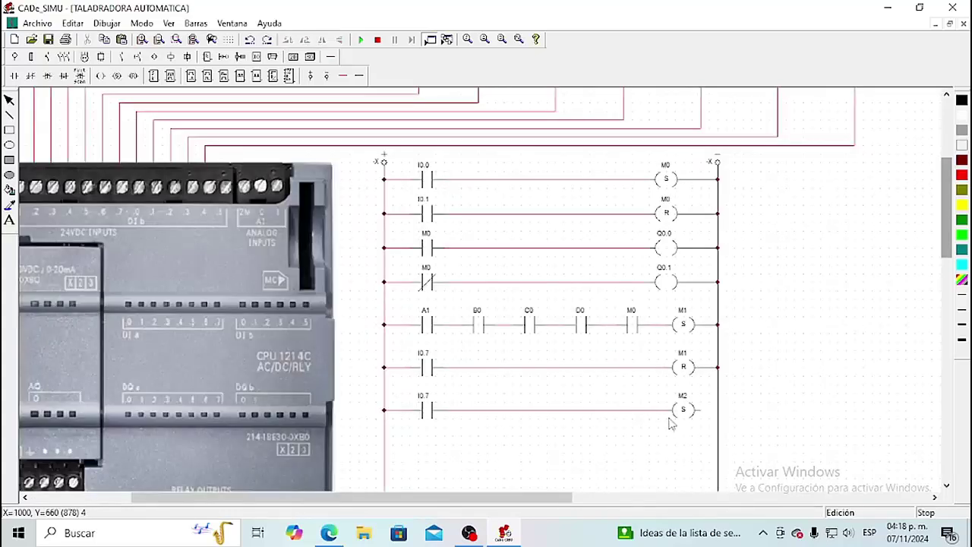
pyautogui.click(362, 77)
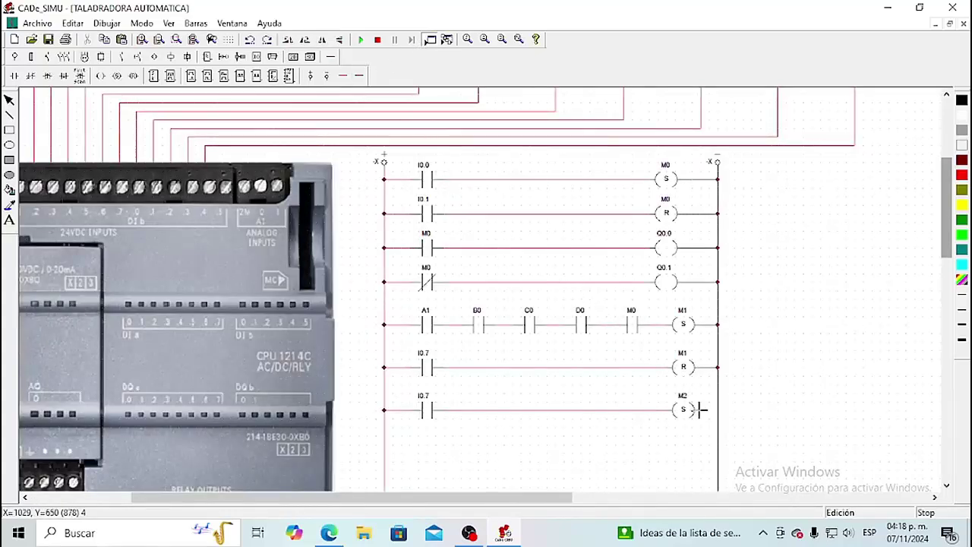
pyautogui.moveTo(718, 411); pyautogui.dragTo(718, 411)
pyautogui.rightClick(695, 430)
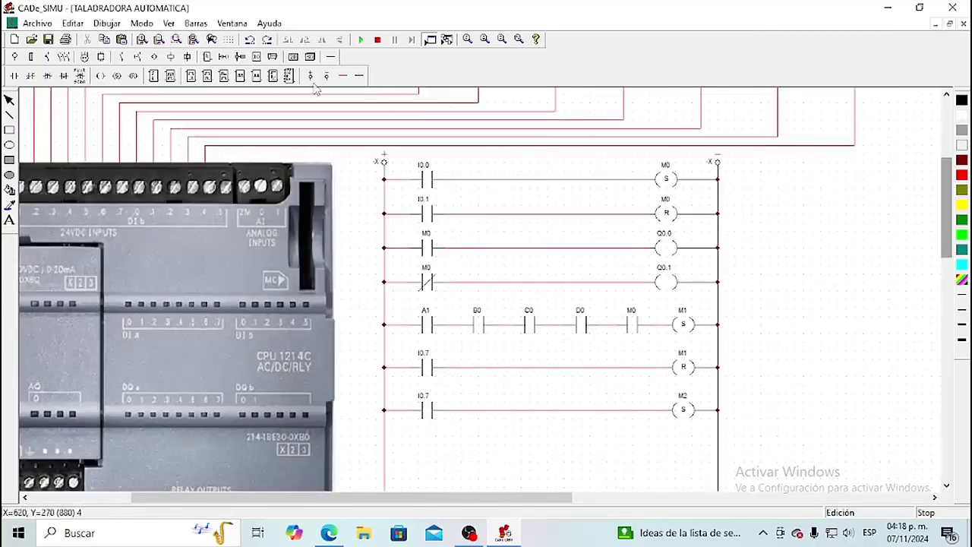
# Step: Place three normally open contacts in series and a reset coil for the eighth rung below the M2 set rung
pyautogui.click(14, 76)
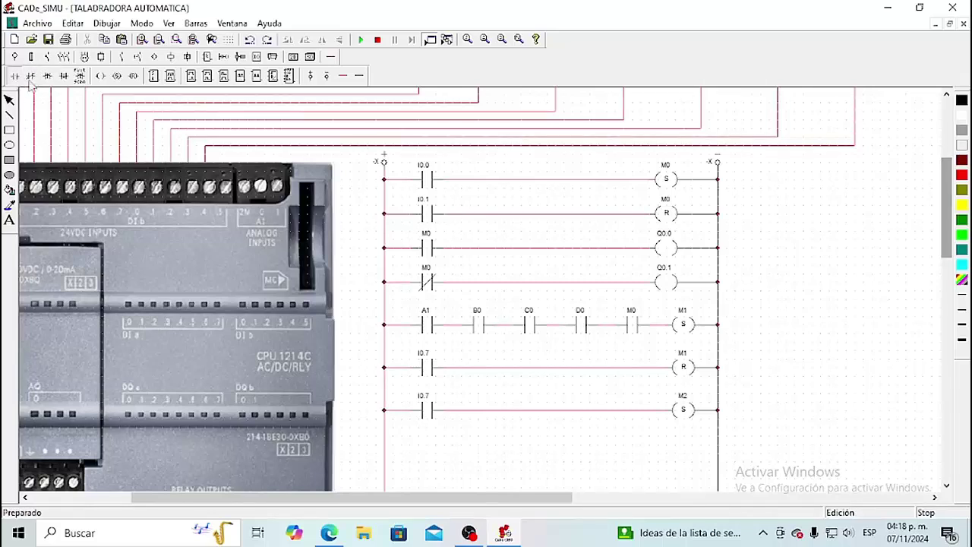
pyautogui.click(416, 444)
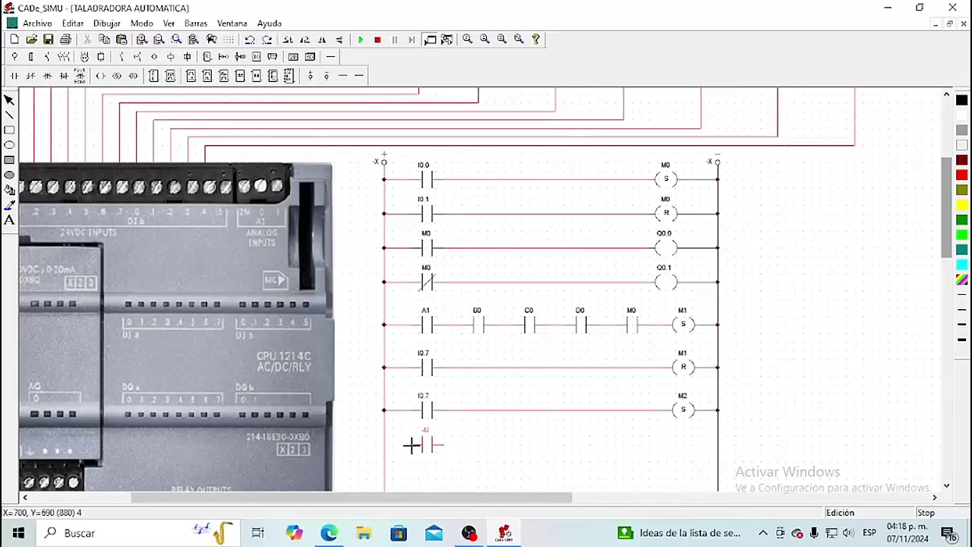
pyautogui.click(463, 449)
pyautogui.click(523, 449)
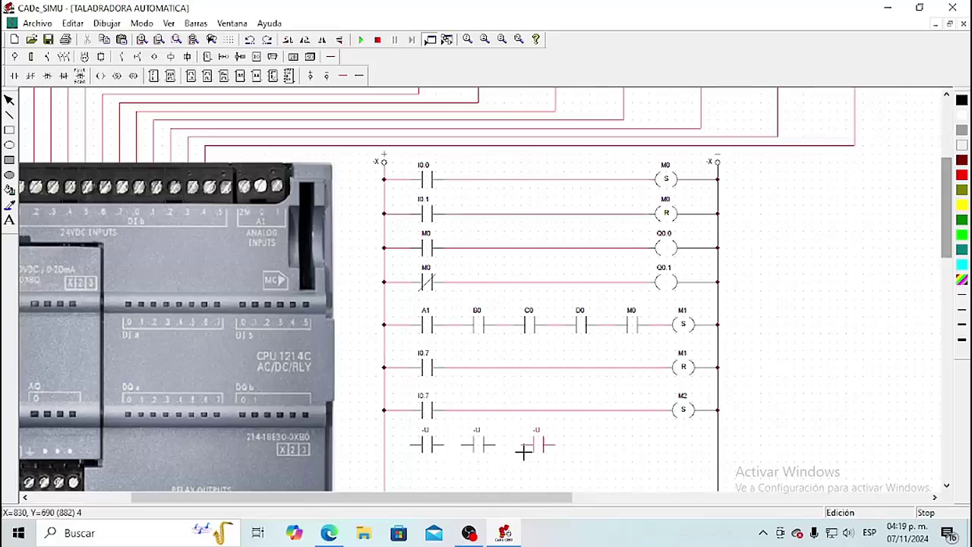
pyautogui.click(133, 76)
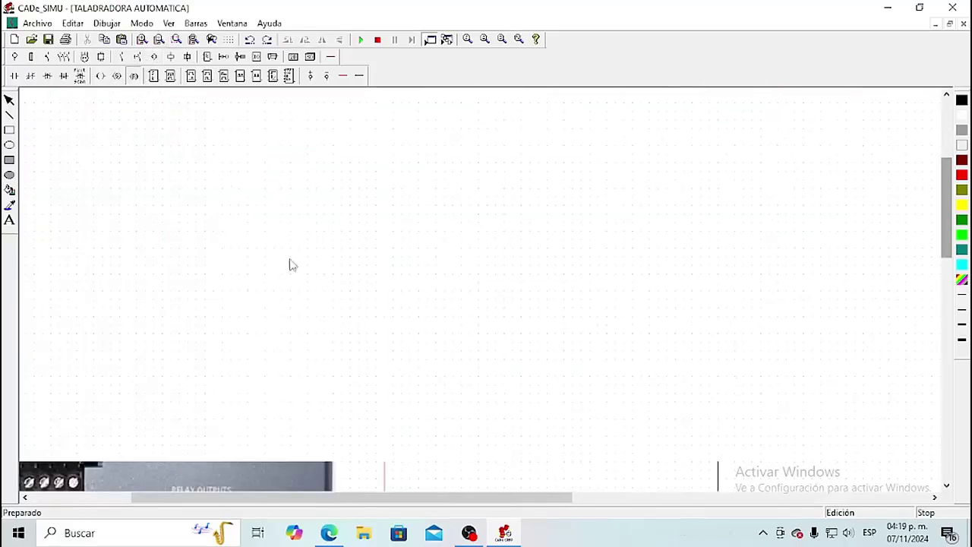
pyautogui.click(673, 447)
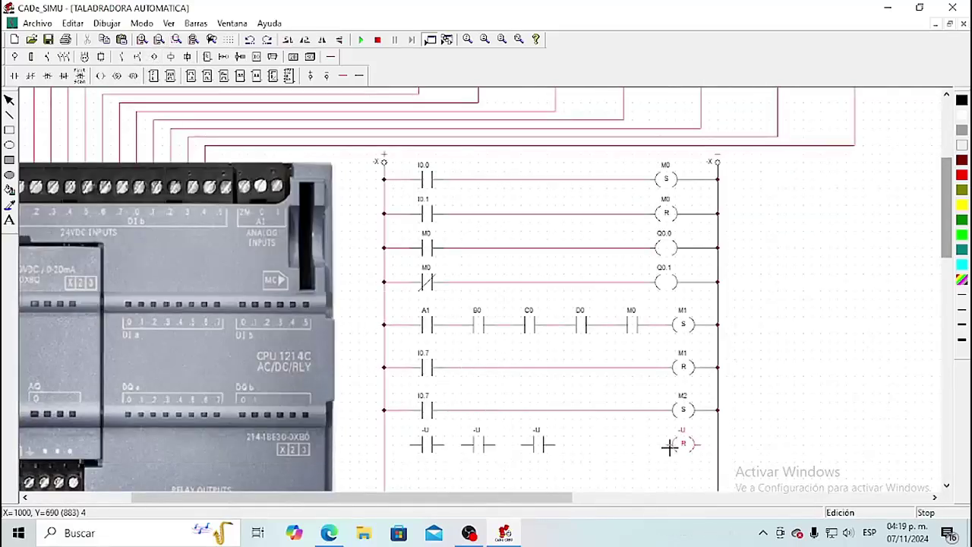
# Step: Wire the eighth rung's three contacts and reset coil in series between the positive and negative rails
pyautogui.click(327, 74)
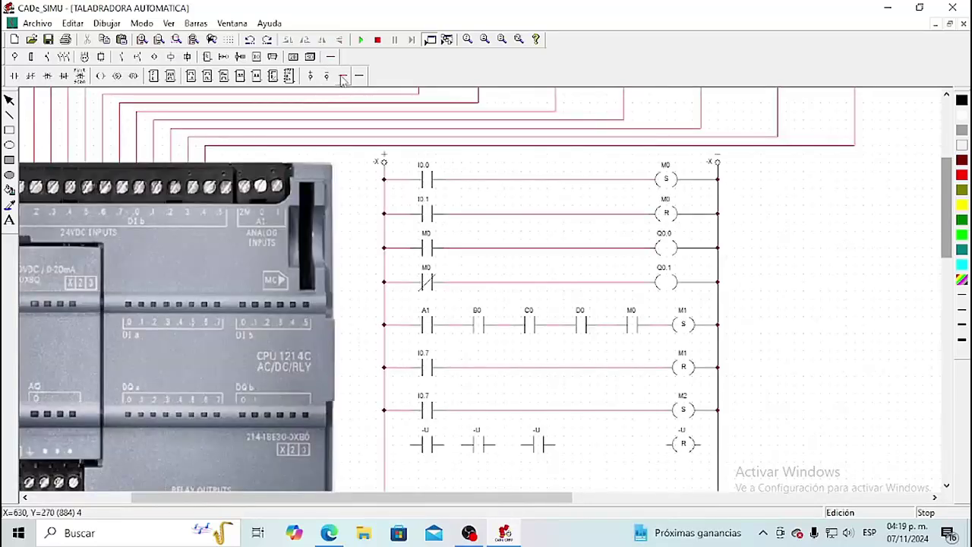
pyautogui.click(411, 449)
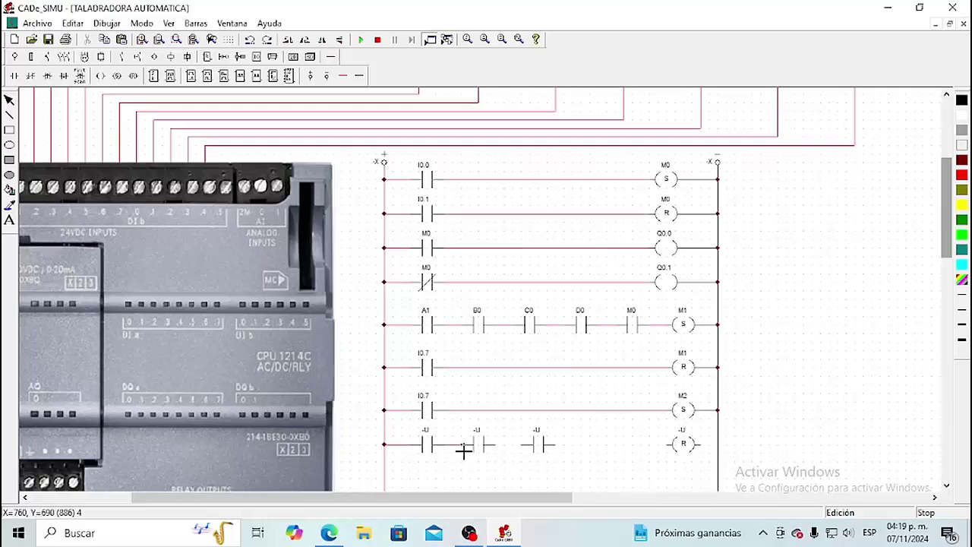
pyautogui.click(474, 447)
pyautogui.click(555, 449)
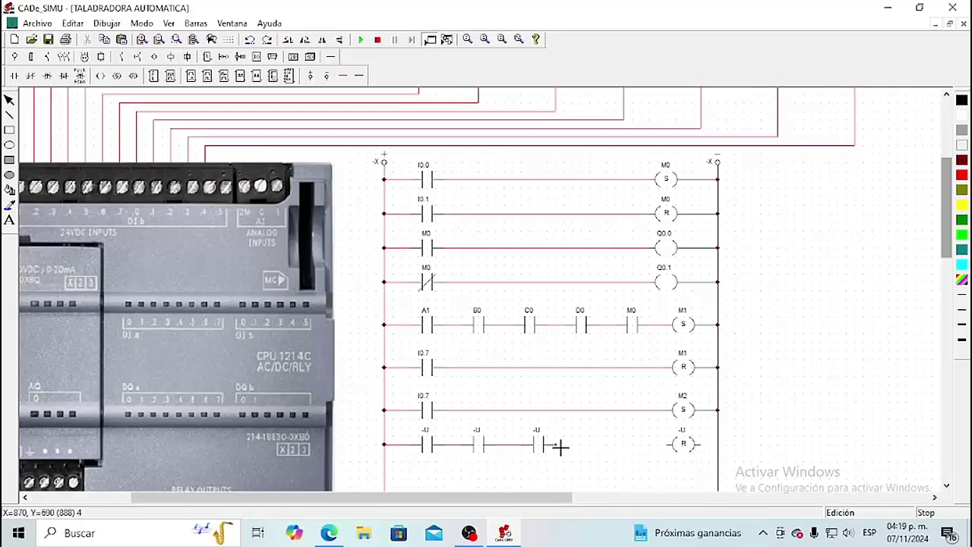
pyautogui.click(667, 462)
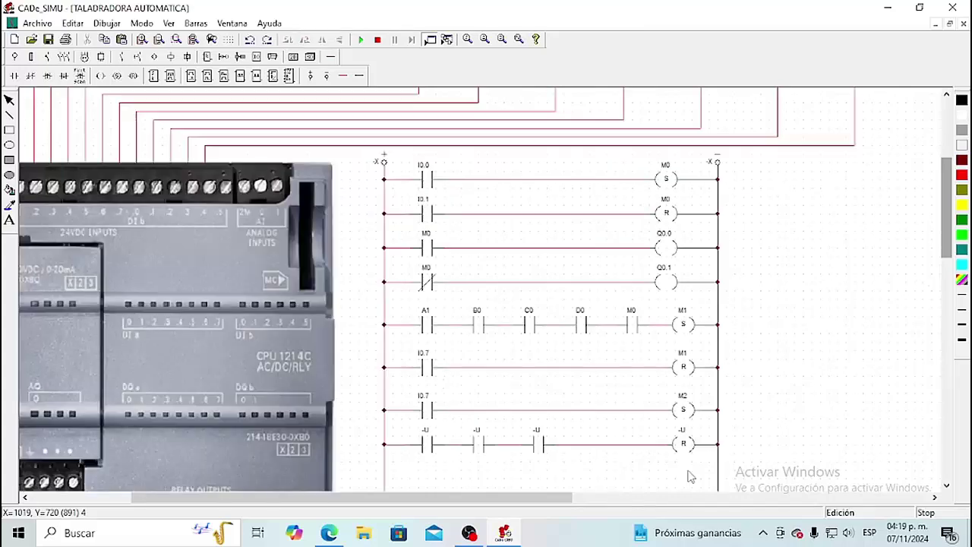
# Step: Name the eighth rung's first two contacts I1.0 and I0.4
pyautogui.scroll(-3, 935, 282)
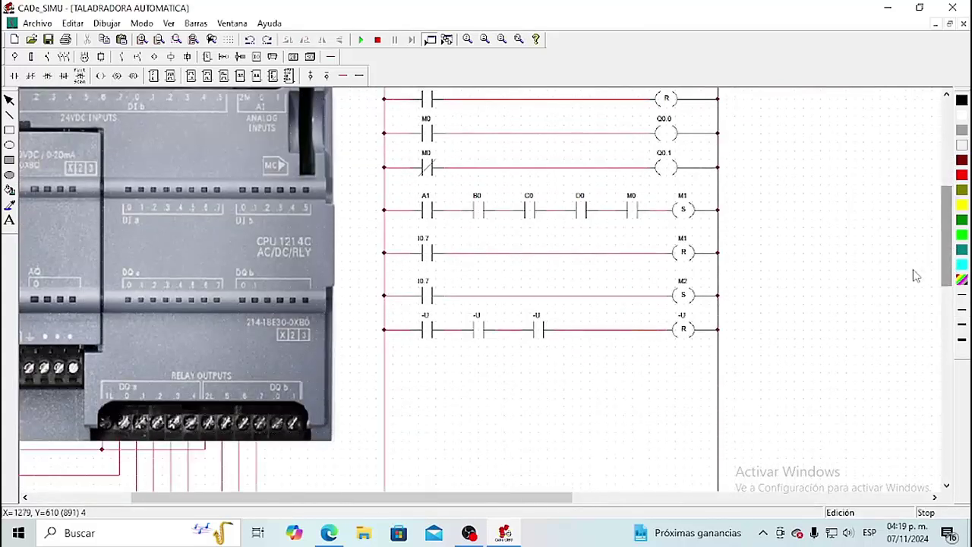
pyautogui.doubleClick(432, 332)
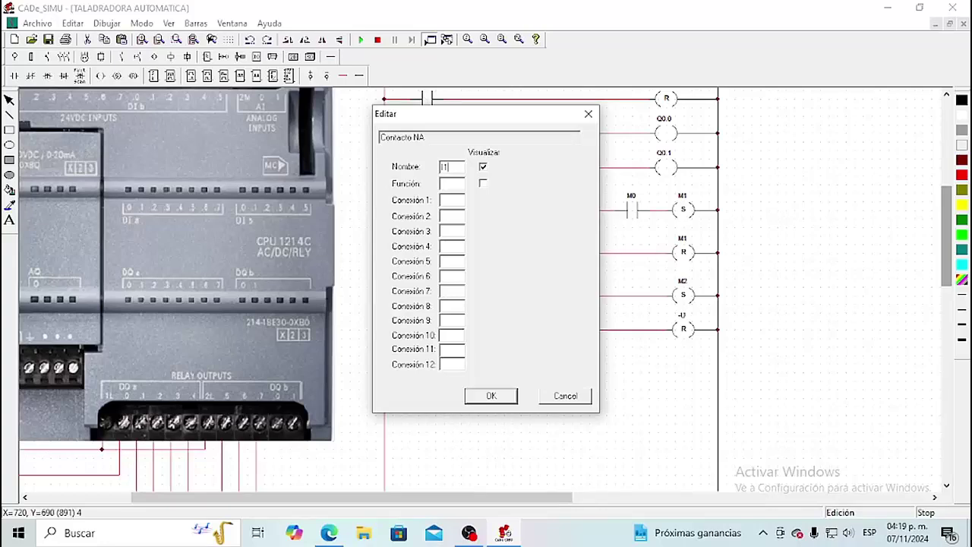
pyautogui.click(491, 396)
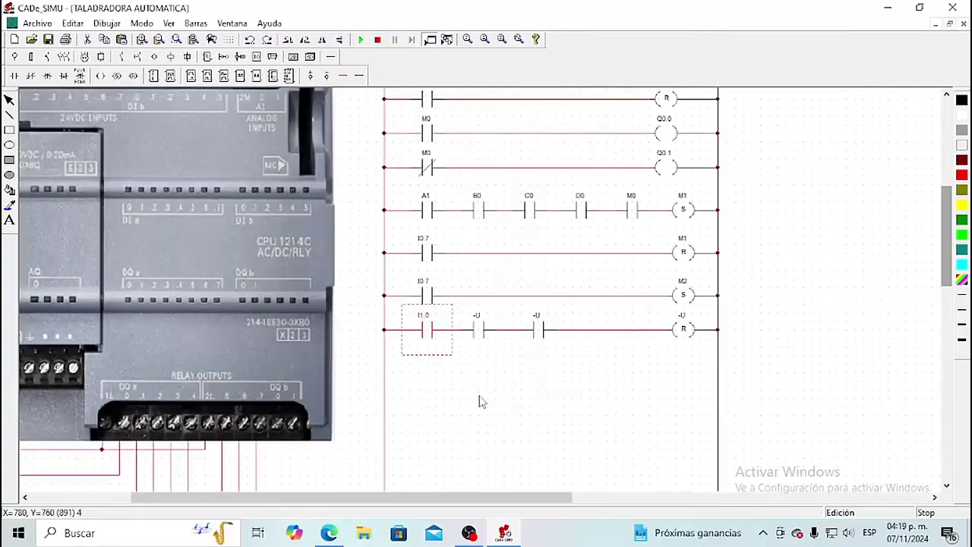
pyautogui.doubleClick(481, 339)
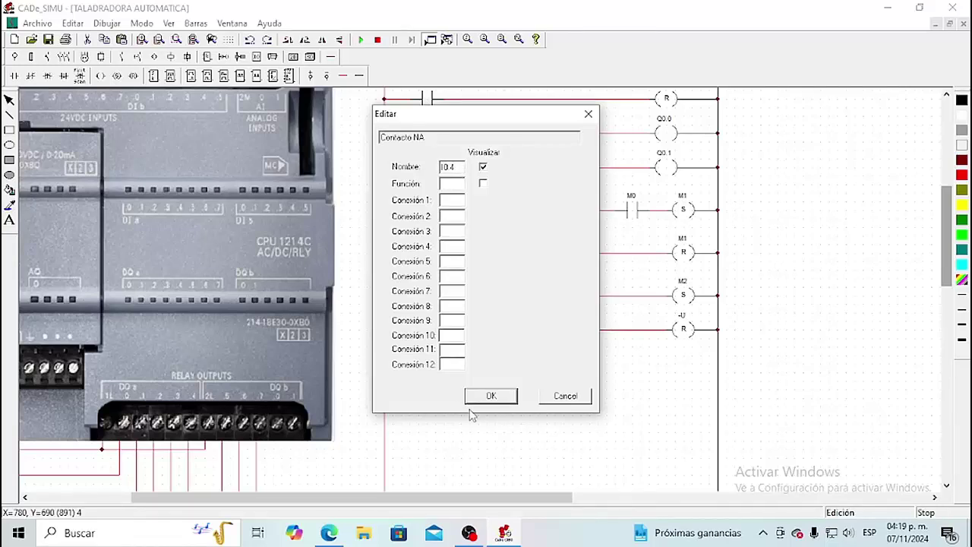
pyautogui.click(486, 401)
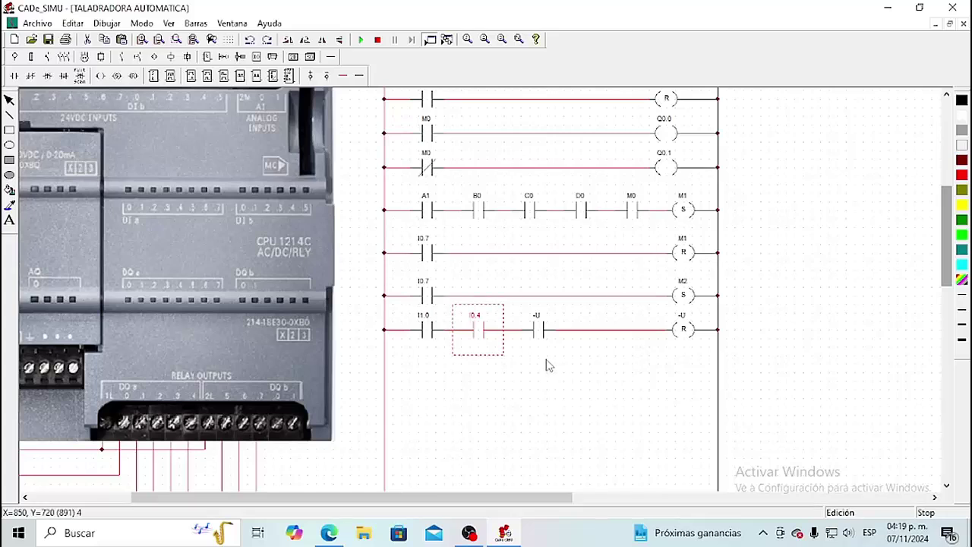
# Step: Name the eighth rung's third contact M3 and its reset coil M2
pyautogui.doubleClick(539, 344)
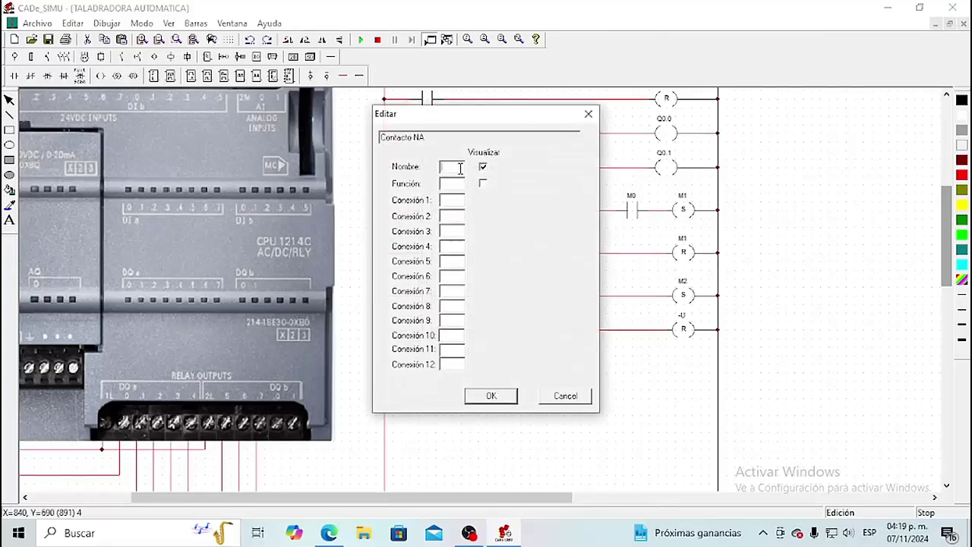
pyautogui.write('M3')
pyautogui.click(481, 396)
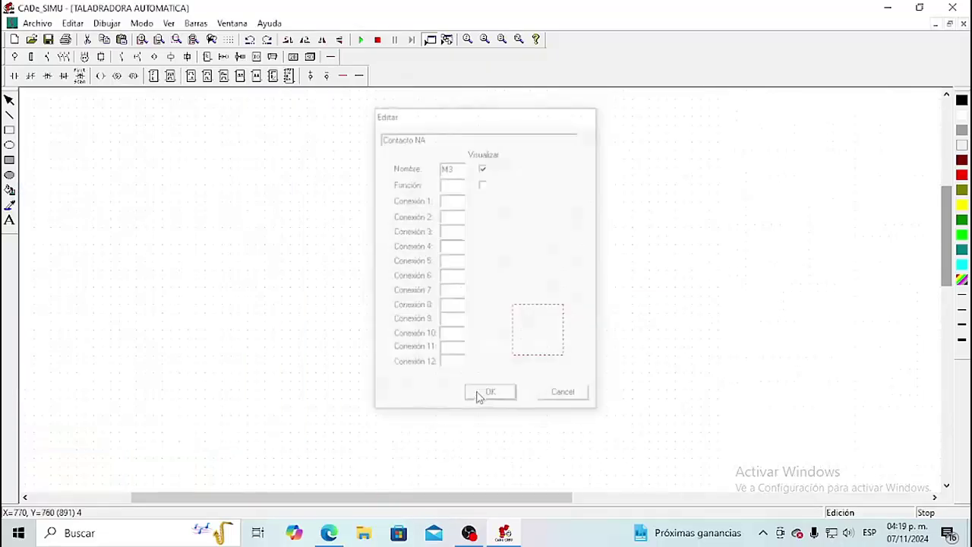
pyautogui.doubleClick(682, 330)
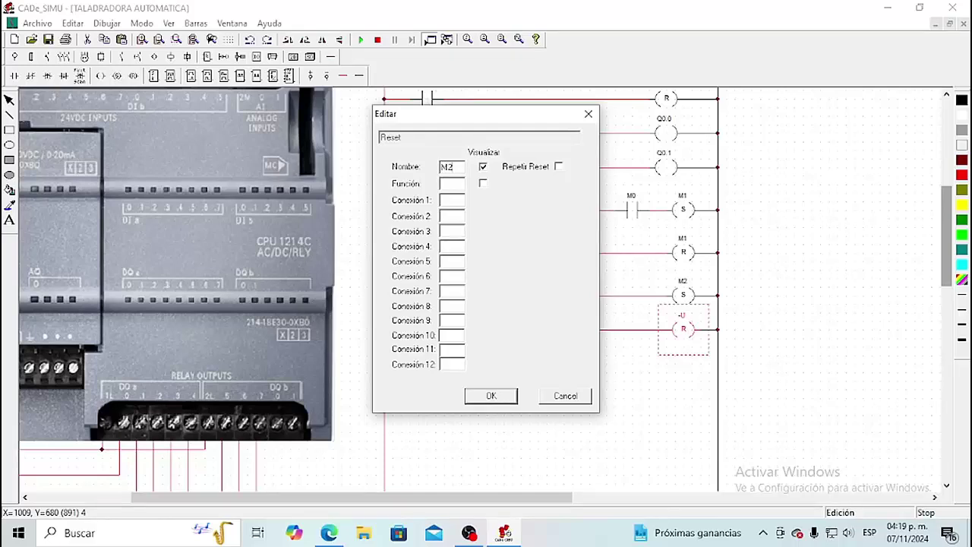
pyautogui.click(490, 396)
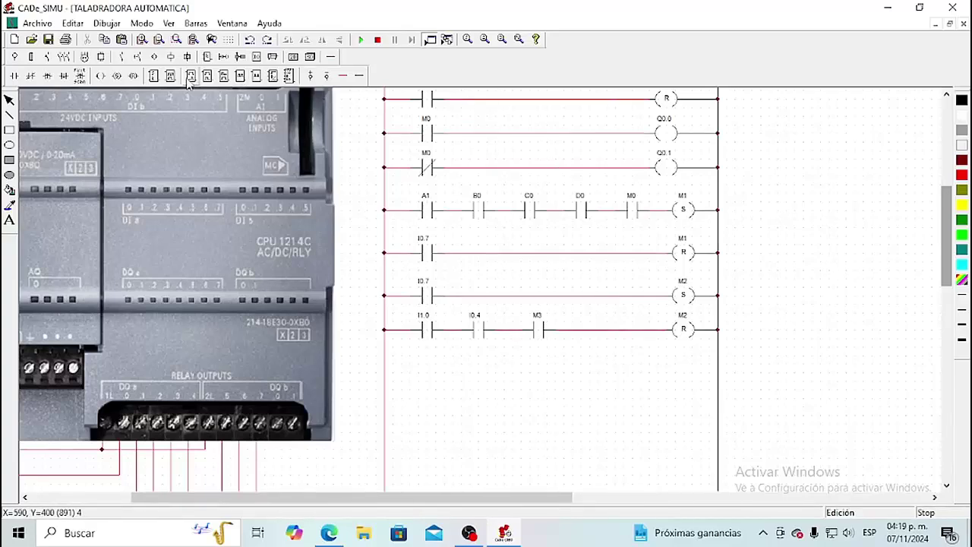
# Step: Place three normally open contacts and a set coil for the ninth rung below the M2 reset rung
pyautogui.click(414, 375)
pyautogui.click(465, 375)
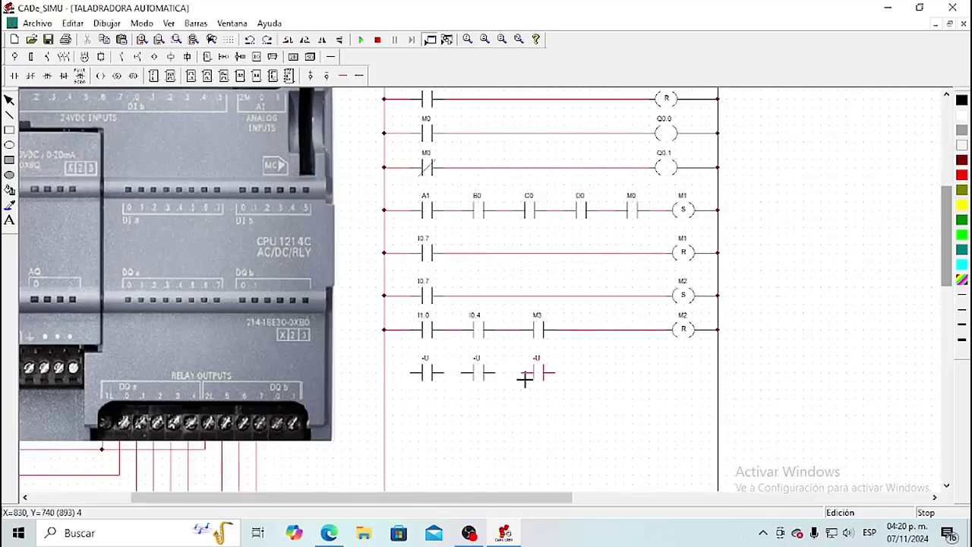
pyautogui.click(526, 376)
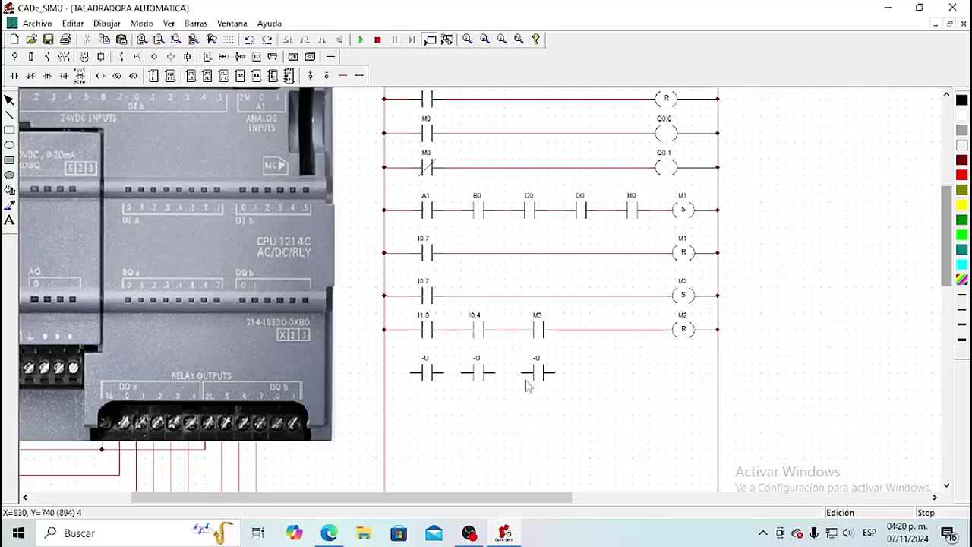
pyautogui.click(133, 77)
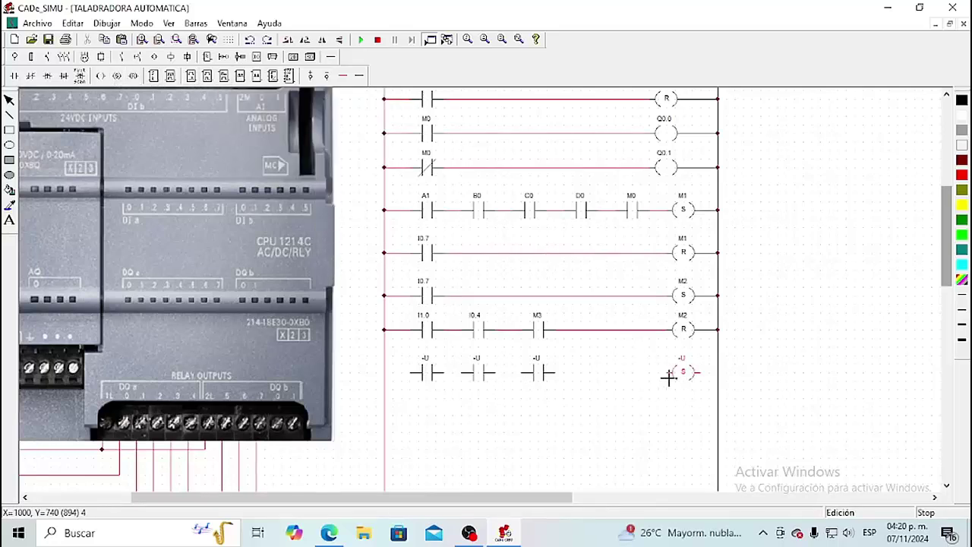
pyautogui.click(668, 378)
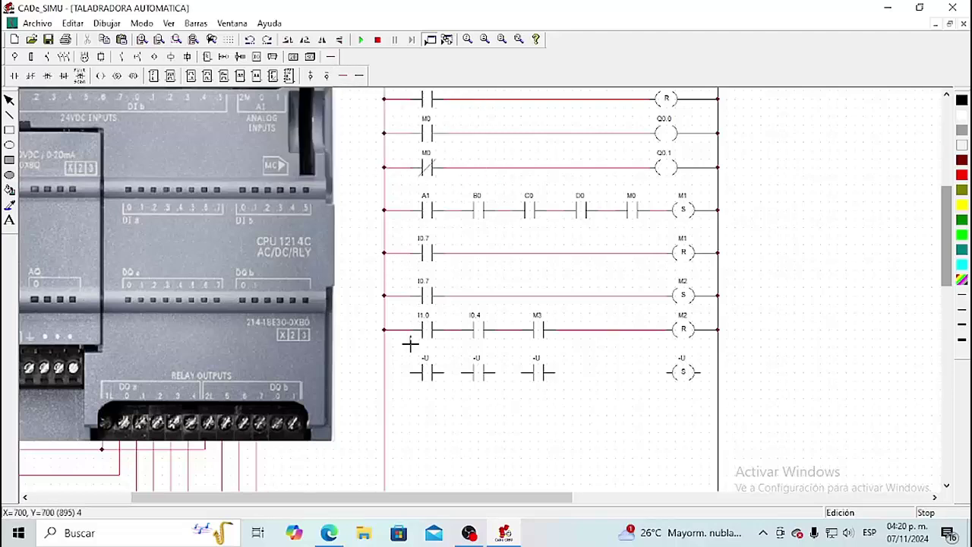
# Step: Wire the ninth rung's three contacts and set coil in series between the positive and negative rails
pyautogui.moveTo(389, 376); pyautogui.dragTo(471, 375)
pyautogui.moveTo(484, 376); pyautogui.dragTo(531, 375)
pyautogui.moveTo(544, 375); pyautogui.dragTo(668, 377)
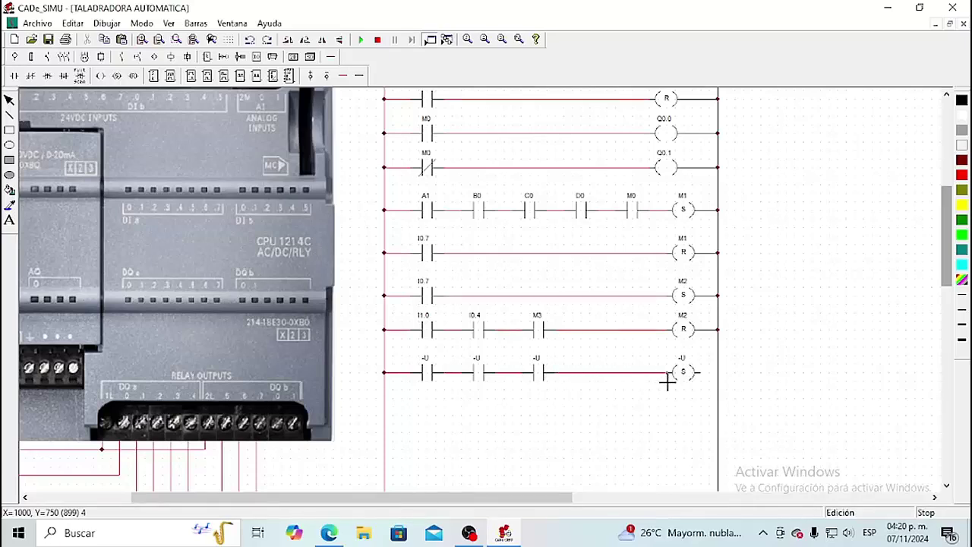
pyautogui.click(359, 75)
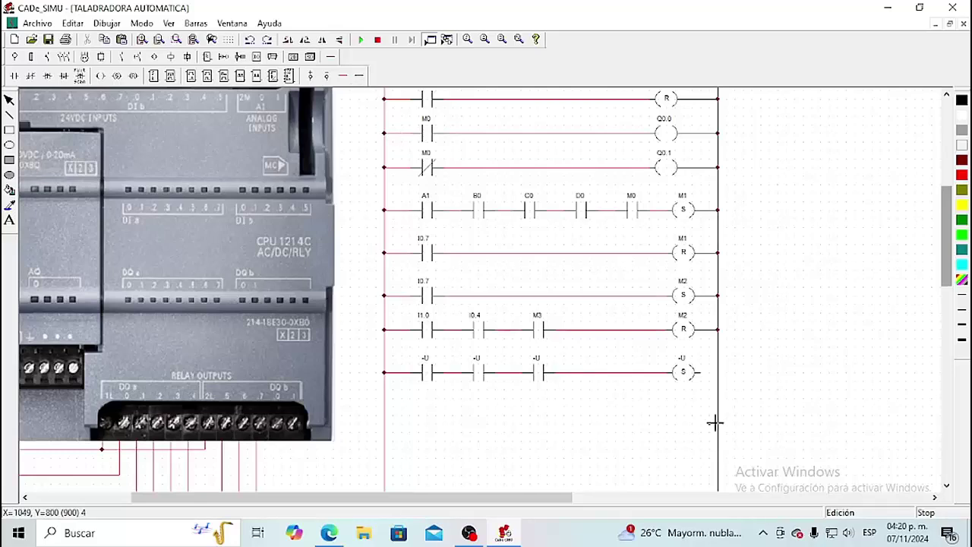
pyautogui.moveTo(698, 373); pyautogui.dragTo(718, 375)
# Step: Name the ninth rung's first two contacts M2 and I1.0
pyautogui.click(429, 376)
pyautogui.doubleClick(430, 377)
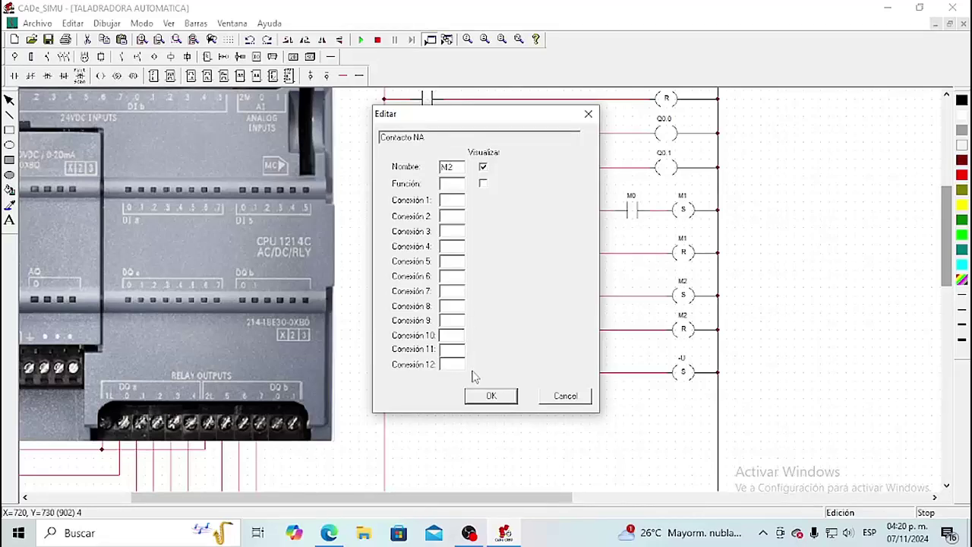
pyautogui.click(488, 392)
pyautogui.click(480, 380)
pyautogui.doubleClick(480, 381)
pyautogui.write('I1.0')
pyautogui.click(491, 397)
# Step: Name the ninth rung's third contact I0.4 and its set coil M3
pyautogui.click(545, 373)
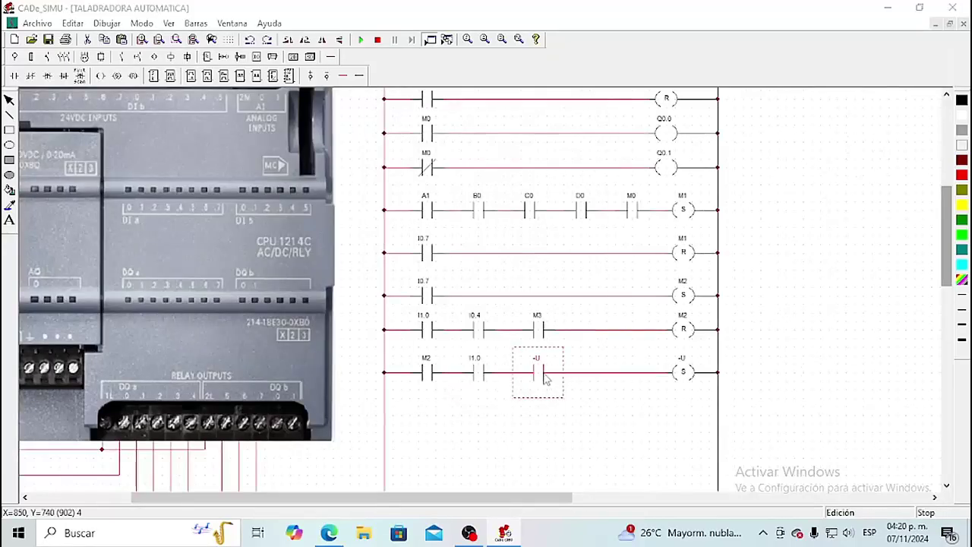
pyautogui.doubleClick(545, 376)
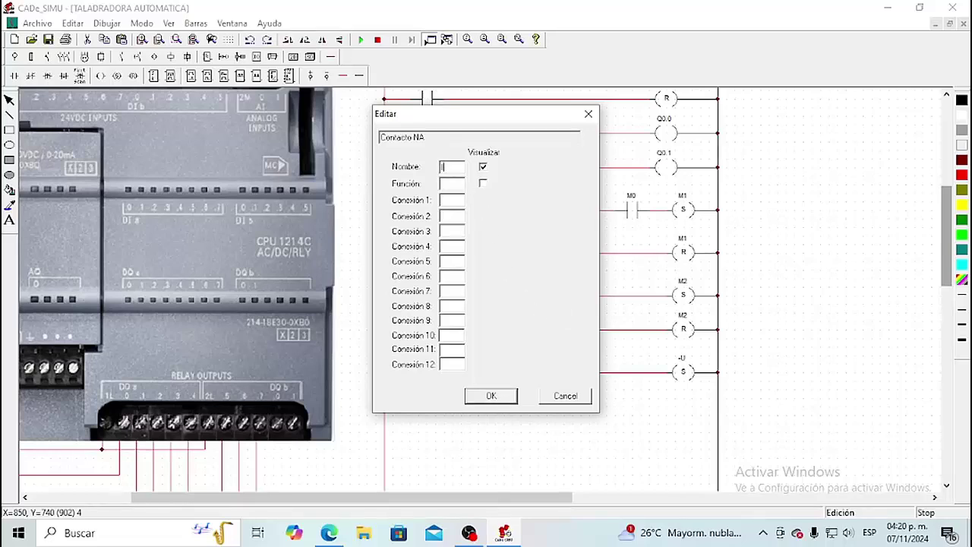
pyautogui.click(491, 396)
pyautogui.doubleClick(683, 378)
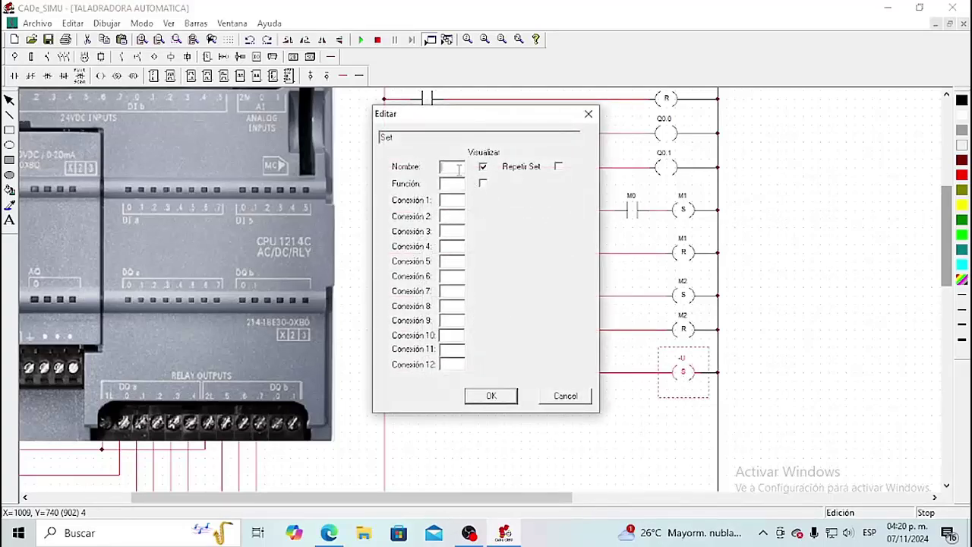
pyautogui.click(491, 396)
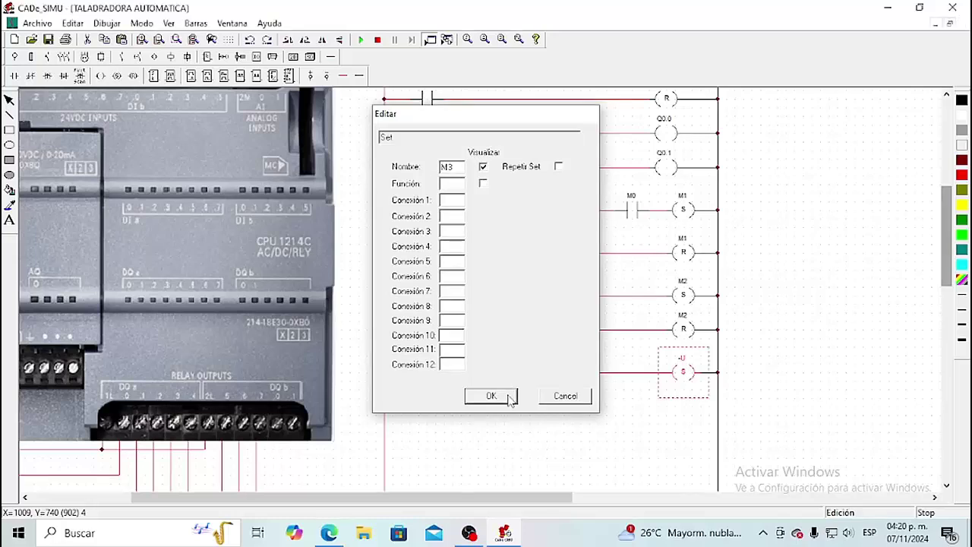
# Step: Place a reset coil and one normally open contact for the tenth rung below the M3 set rung
pyautogui.moveTo(948, 289); pyautogui.dragTo(951, 333)
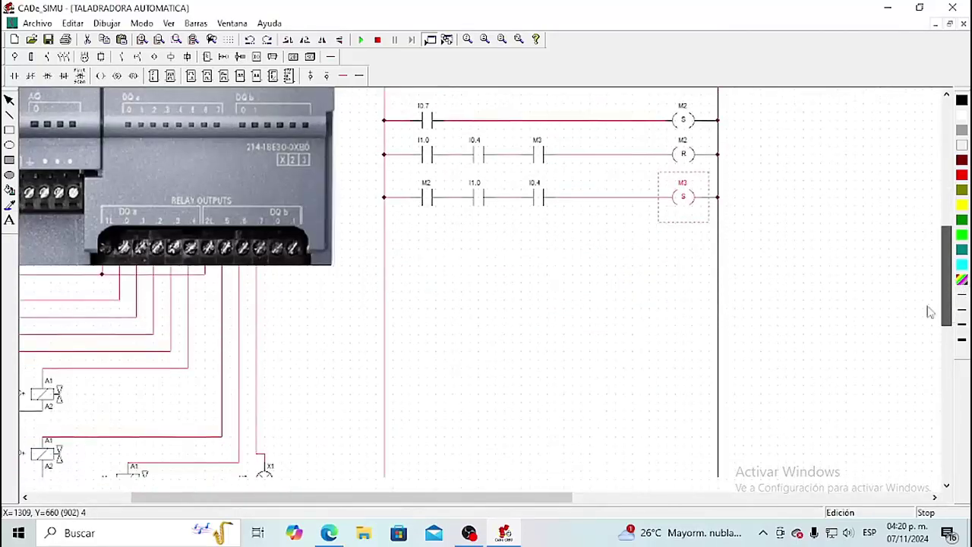
pyautogui.click(133, 76)
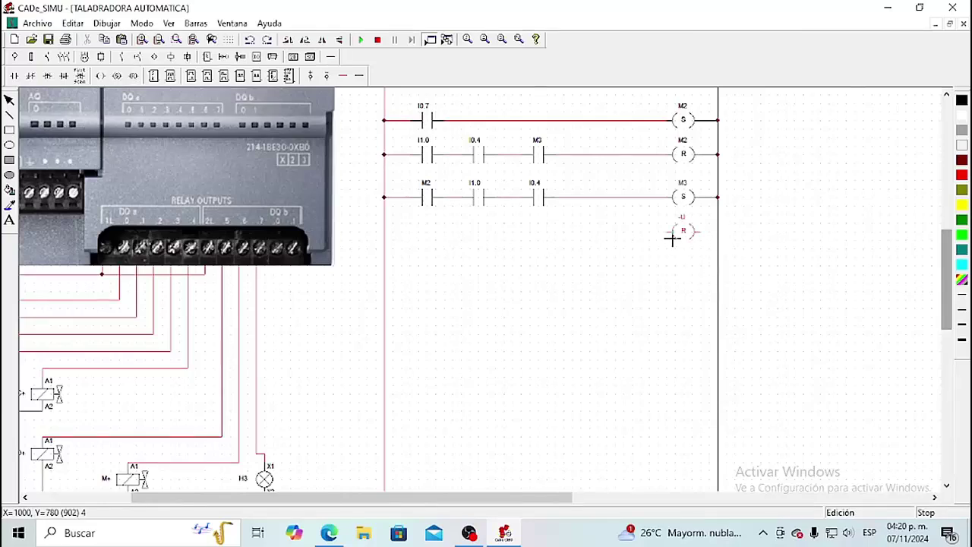
pyautogui.click(672, 238)
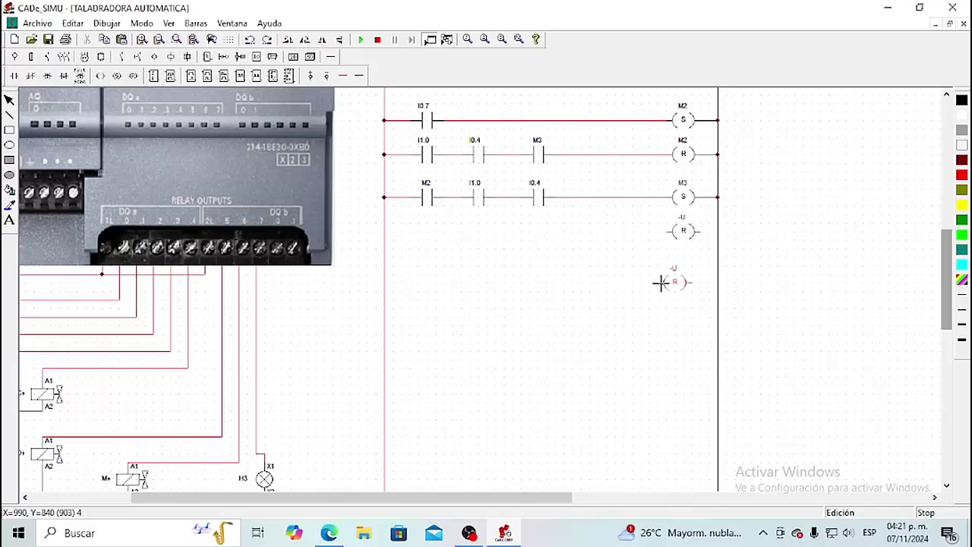
pyautogui.click(31, 77)
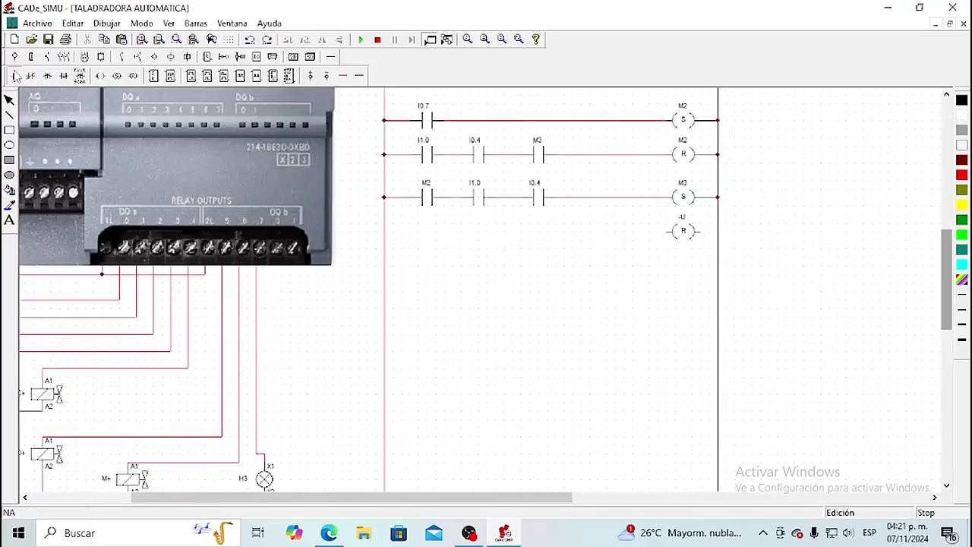
pyautogui.click(423, 231)
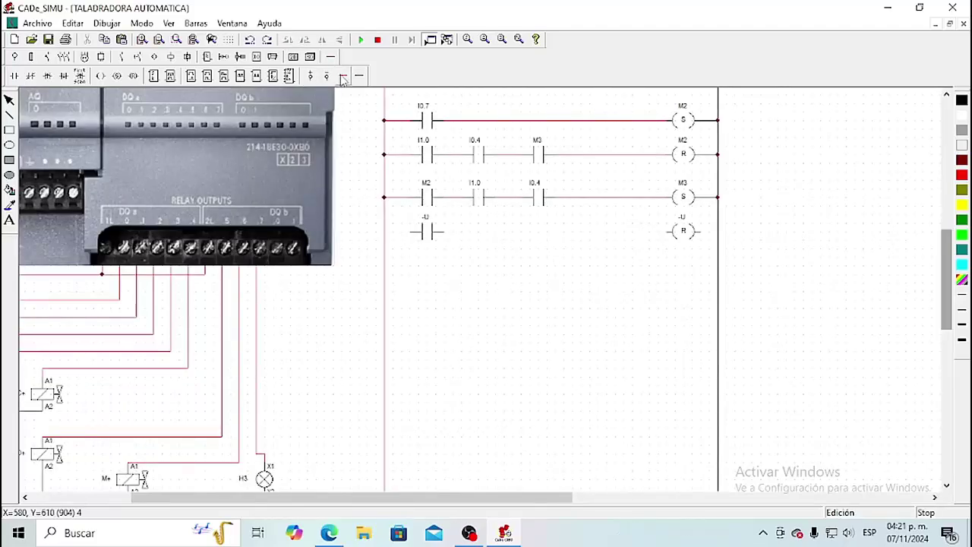
# Step: Wire the tenth rung's contact and reset coil in series between the positive and negative rails
pyautogui.click(343, 76)
pyautogui.moveTo(385, 231); pyautogui.dragTo(641, 250)
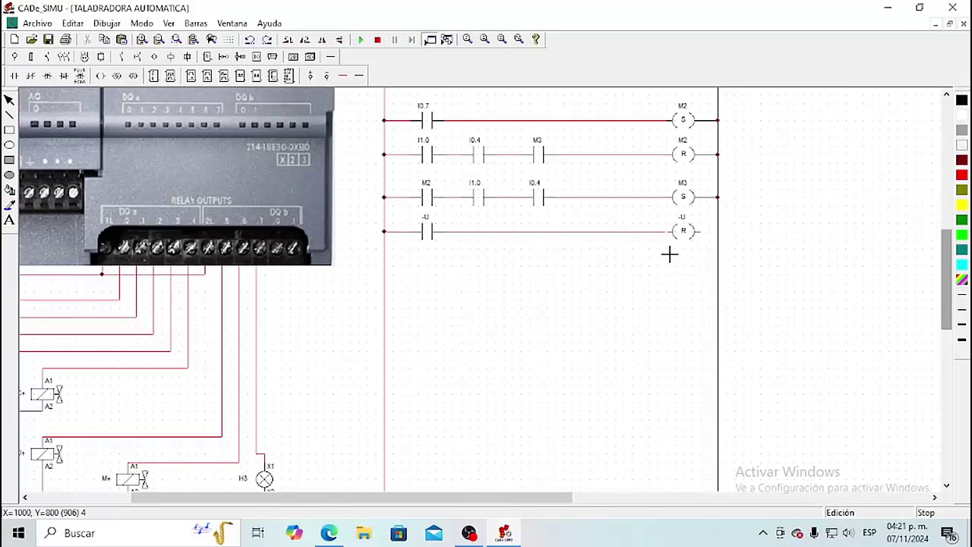
pyautogui.press('Escape')
pyautogui.click(361, 79)
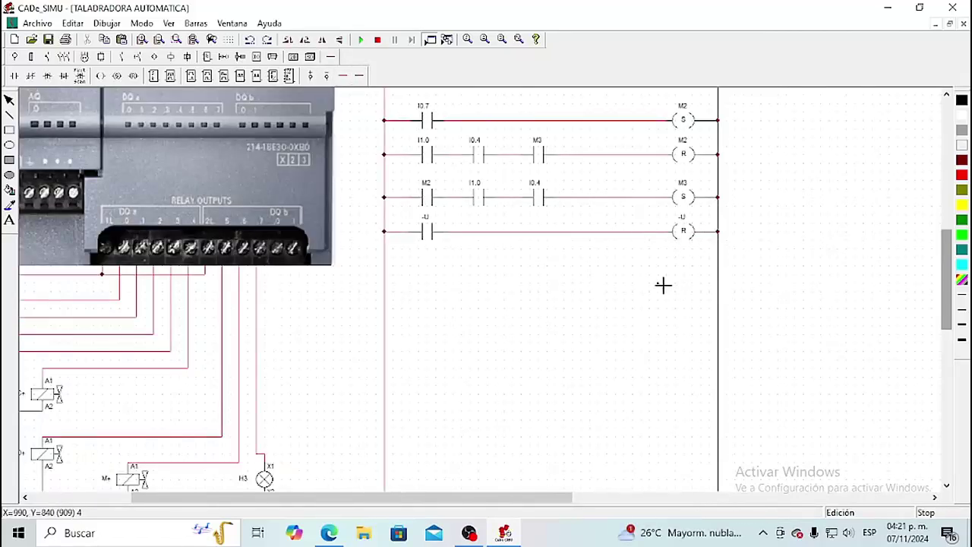
# Step: Name the tenth rung's contact M5 and its reset coil M3
pyautogui.doubleClick(430, 232)
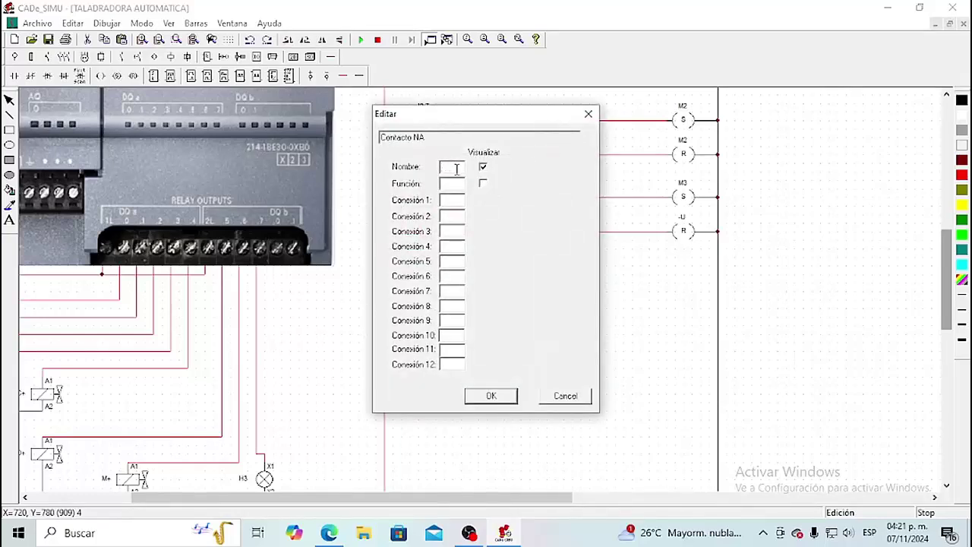
pyautogui.write('M5')
pyautogui.click(491, 396)
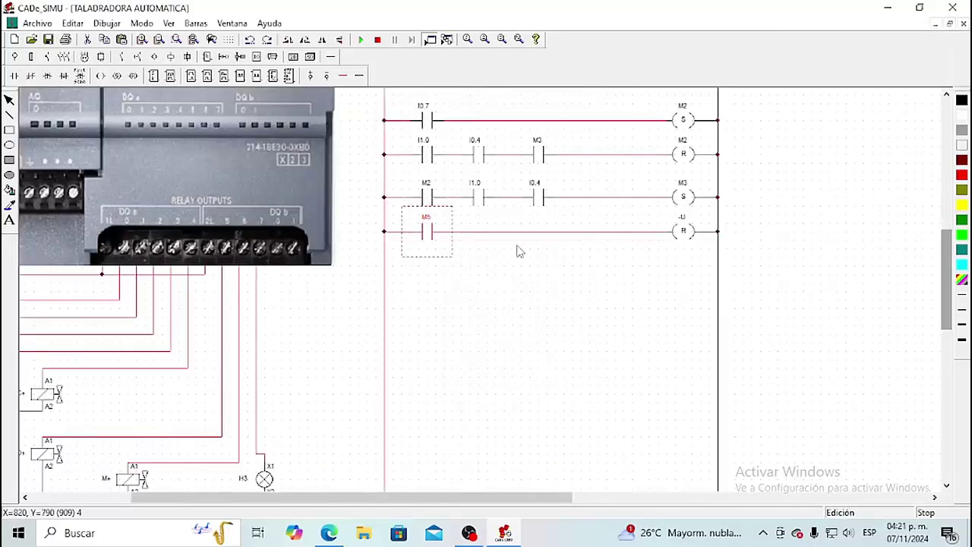
pyautogui.doubleClick(684, 232)
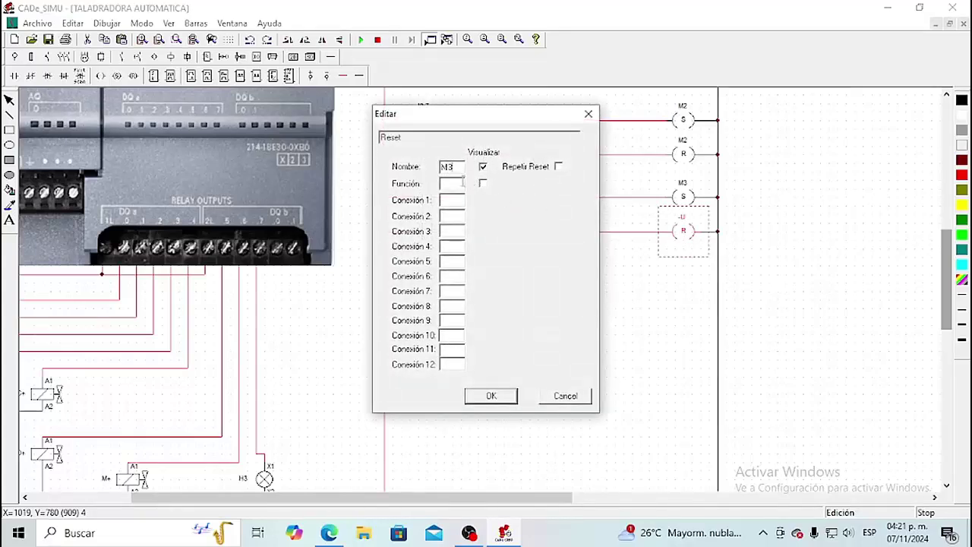
pyautogui.click(492, 395)
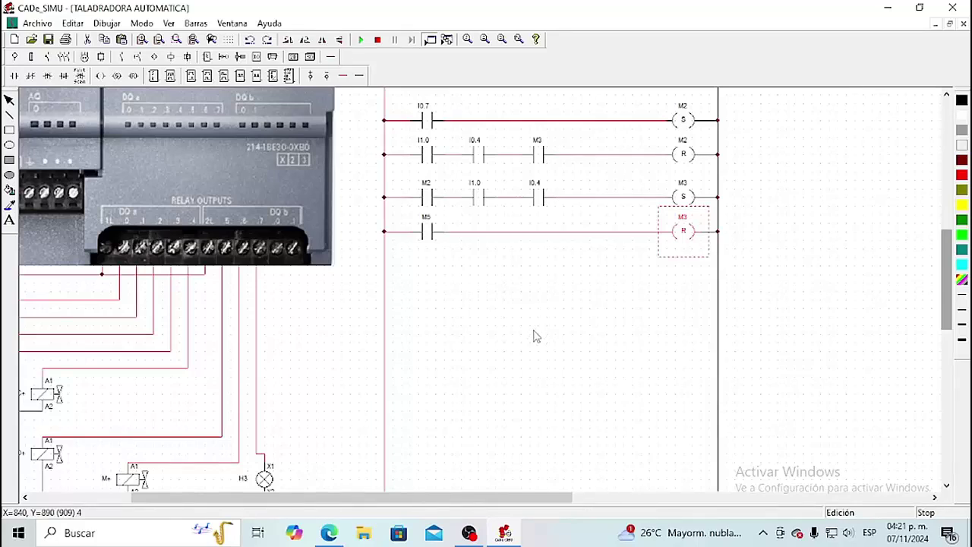
# Step: Place one normally open contact and a set coil for the eleventh rung below the M3 reset rung
pyautogui.click(13, 76)
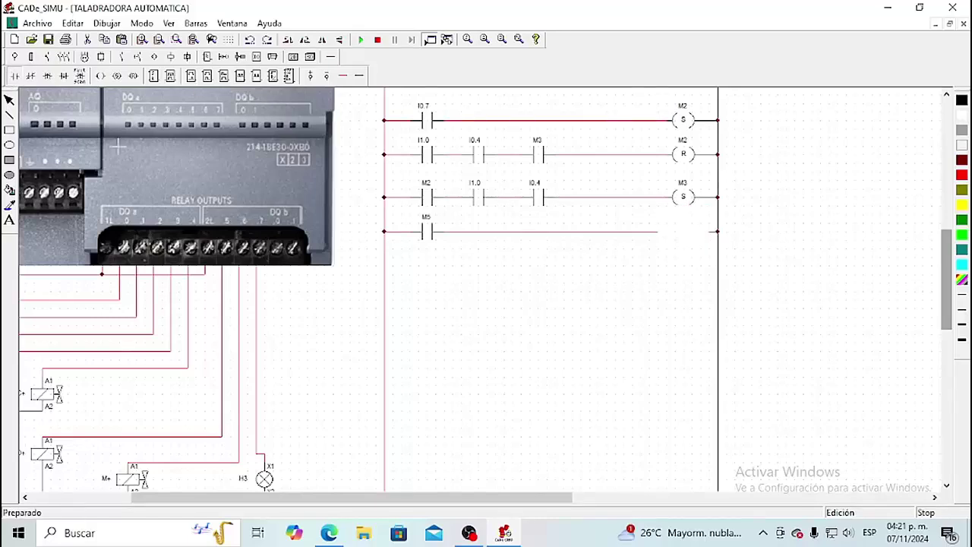
pyautogui.click(414, 276)
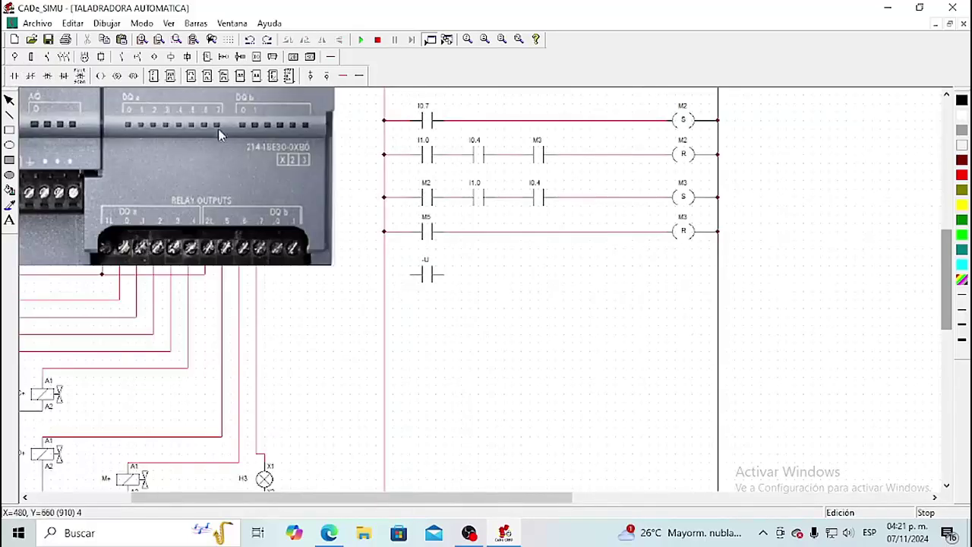
pyautogui.click(666, 275)
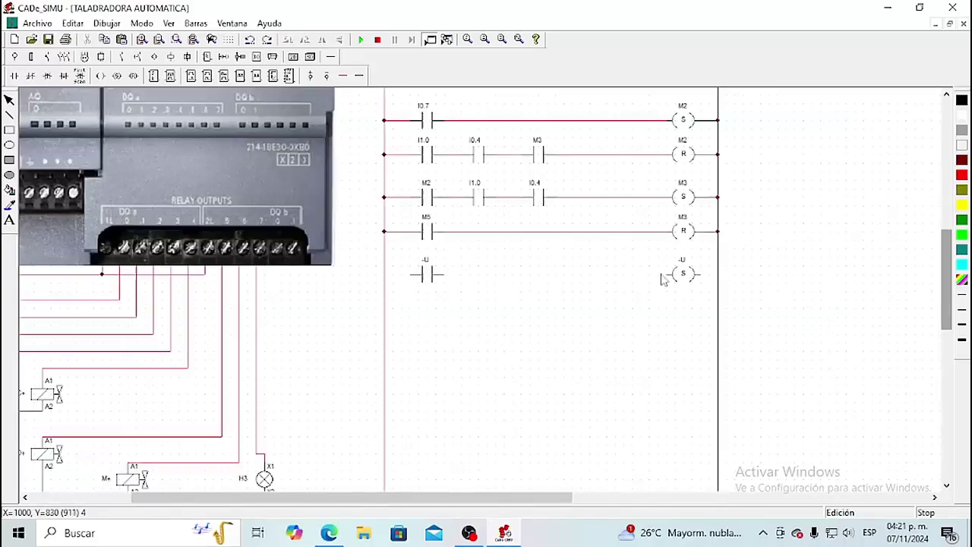
# Step: Wire the eleventh rung's contact and set coil in series between the positive and negative rails
pyautogui.click(344, 76)
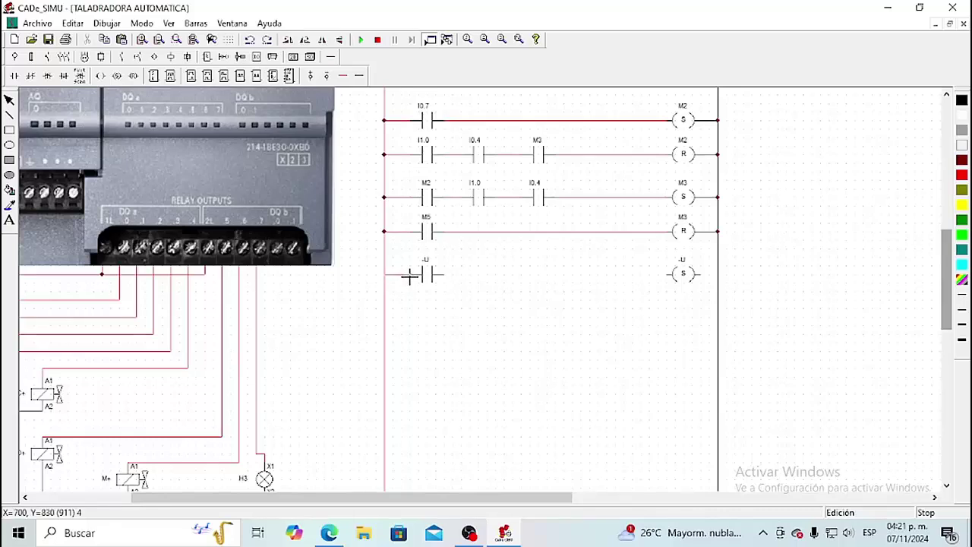
pyautogui.moveTo(408, 275); pyautogui.dragTo(384, 273)
pyautogui.moveTo(445, 276); pyautogui.dragTo(666, 300)
pyautogui.click(359, 77)
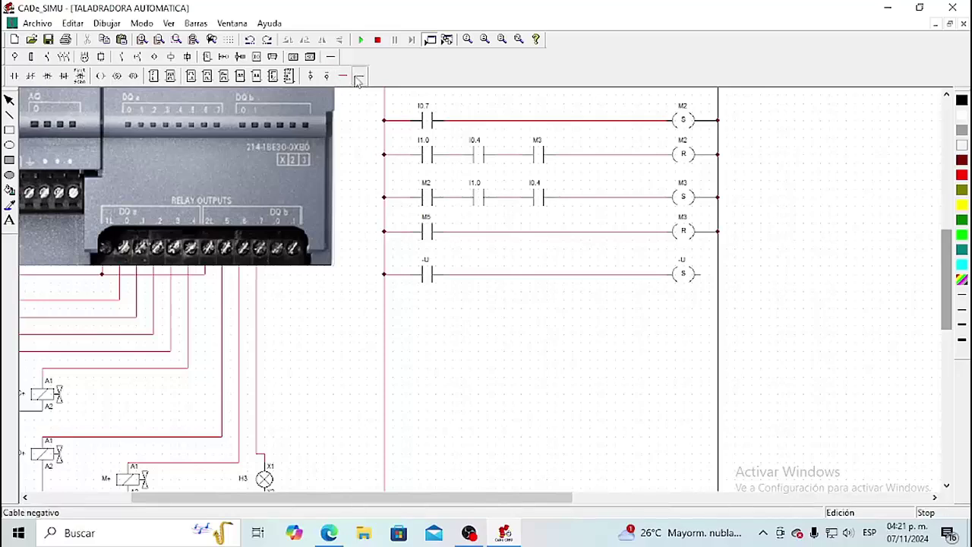
pyautogui.click(718, 280)
# Step: Name the eleventh rung's contact M3 and its set coil M4
pyautogui.doubleClick(429, 275)
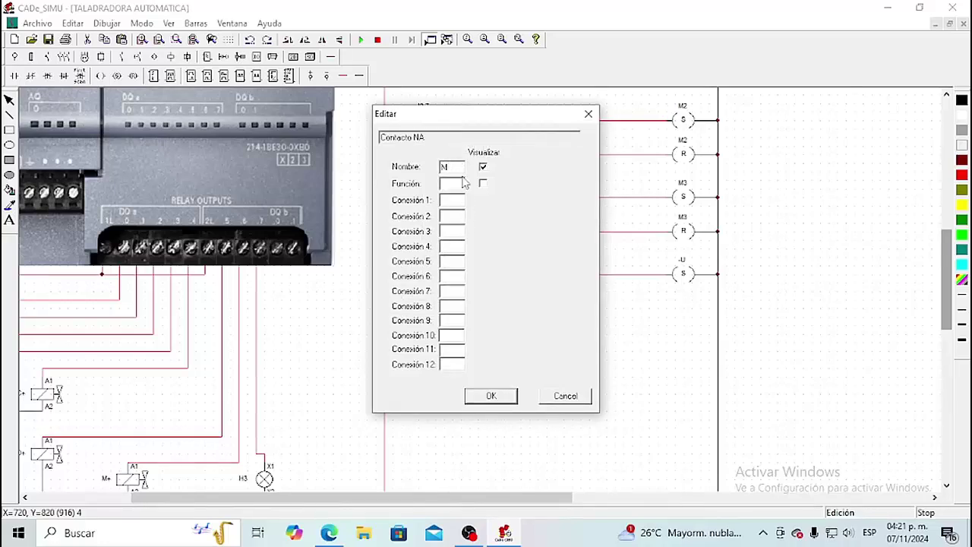
pyautogui.click(492, 401)
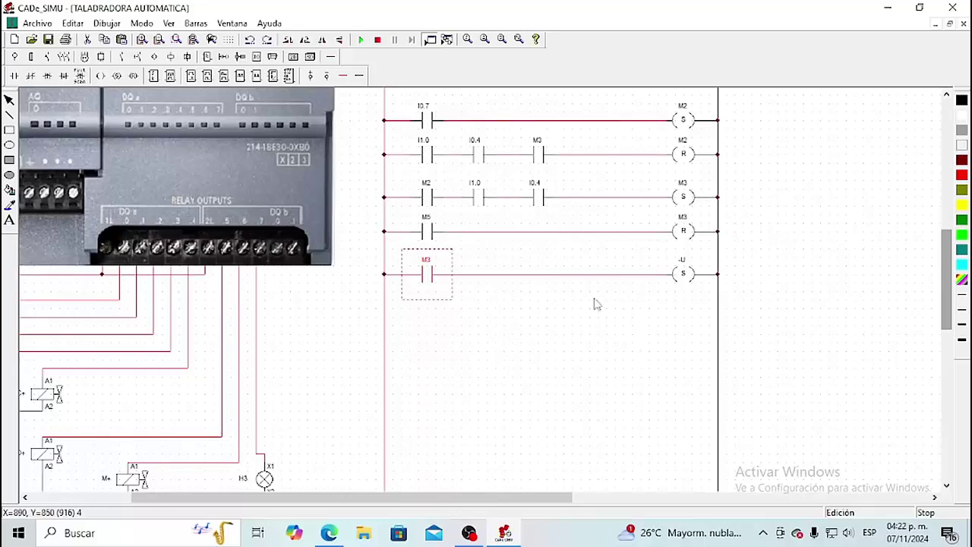
pyautogui.doubleClick(683, 280)
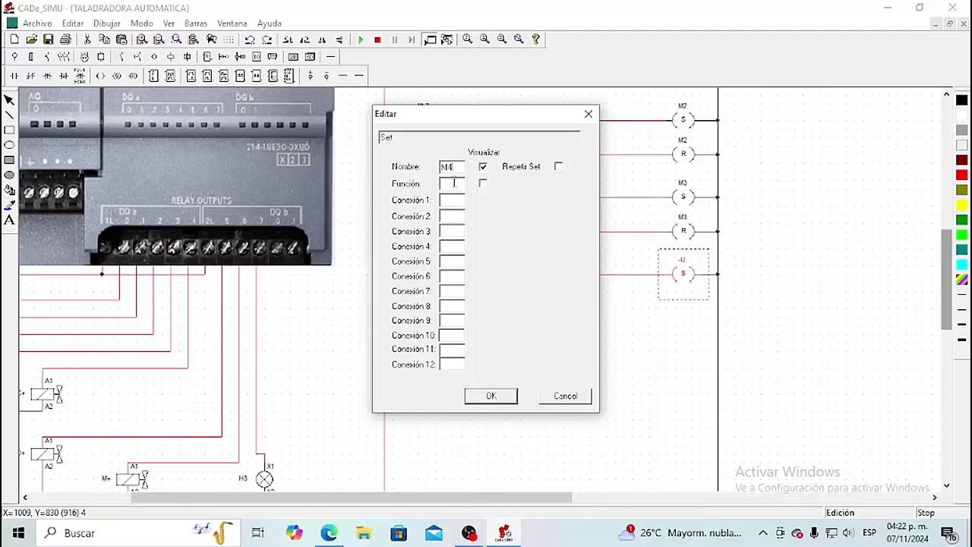
pyautogui.click(499, 397)
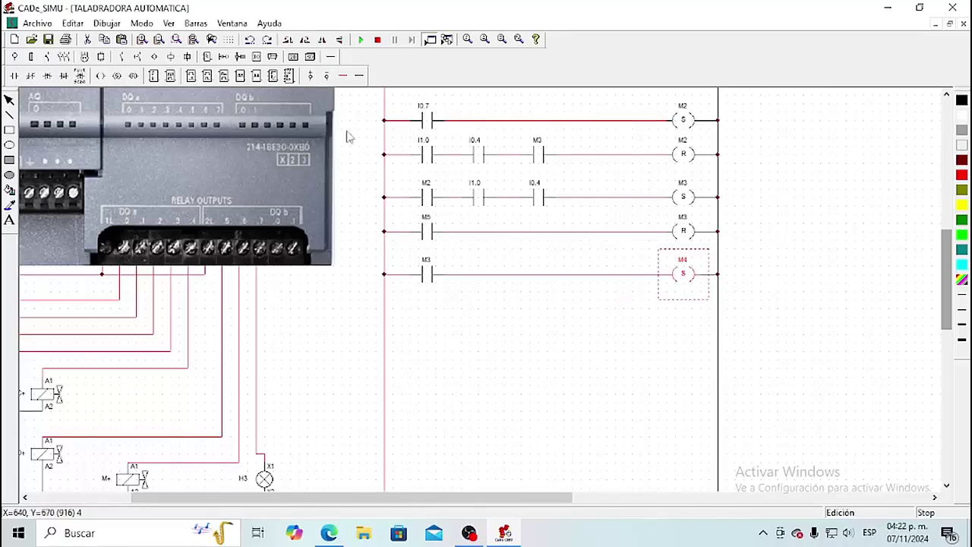
# Step: Place two normally open contacts and a reset coil for the twelfth rung below the M4 set rung
pyautogui.click(16, 78)
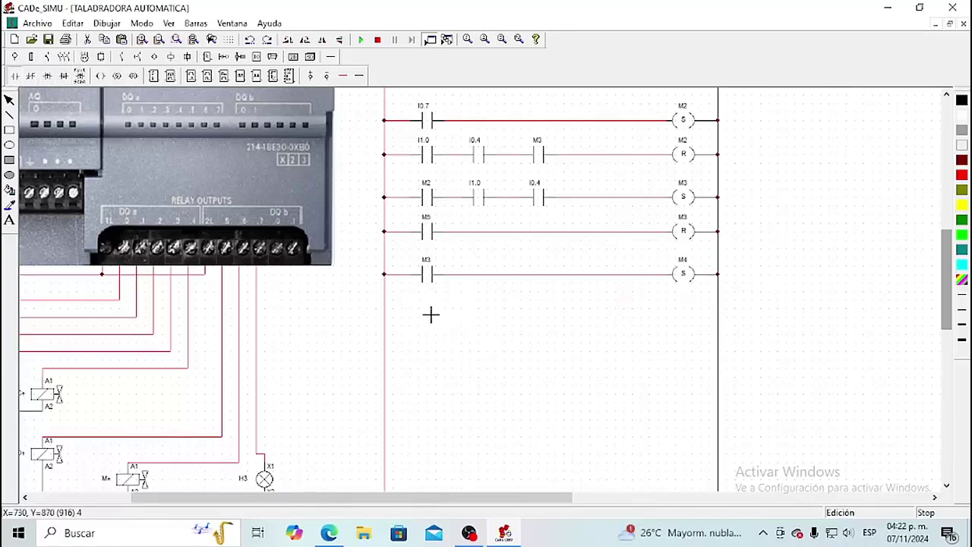
pyautogui.click(414, 322)
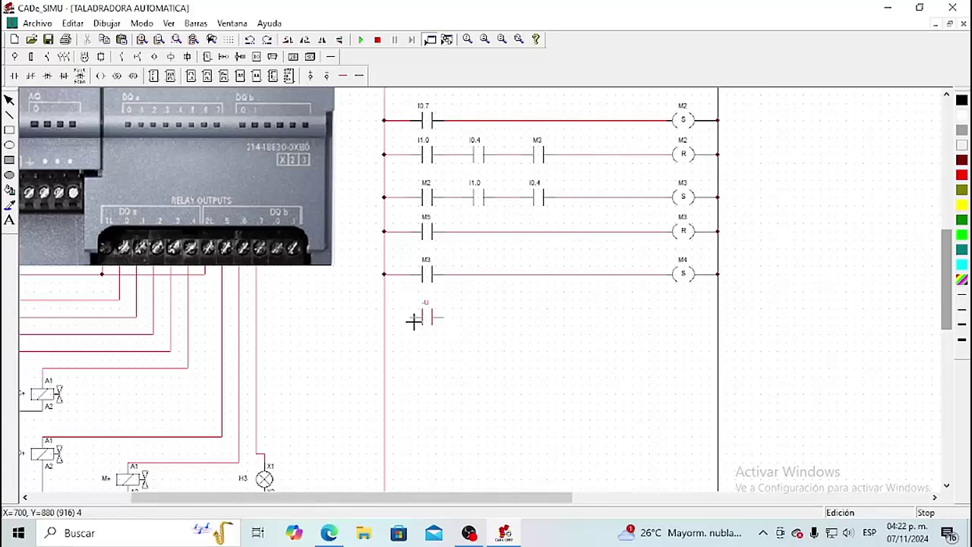
pyautogui.click(475, 323)
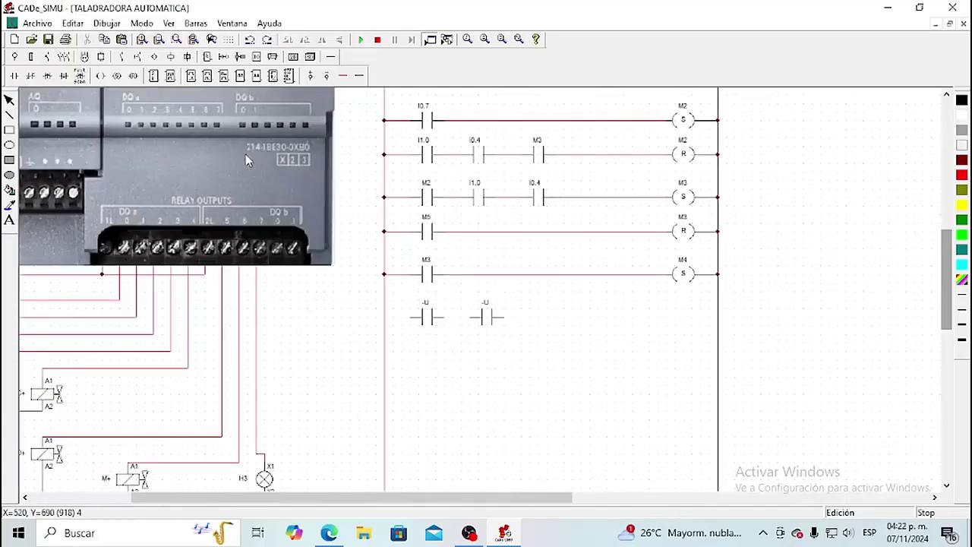
pyautogui.click(671, 319)
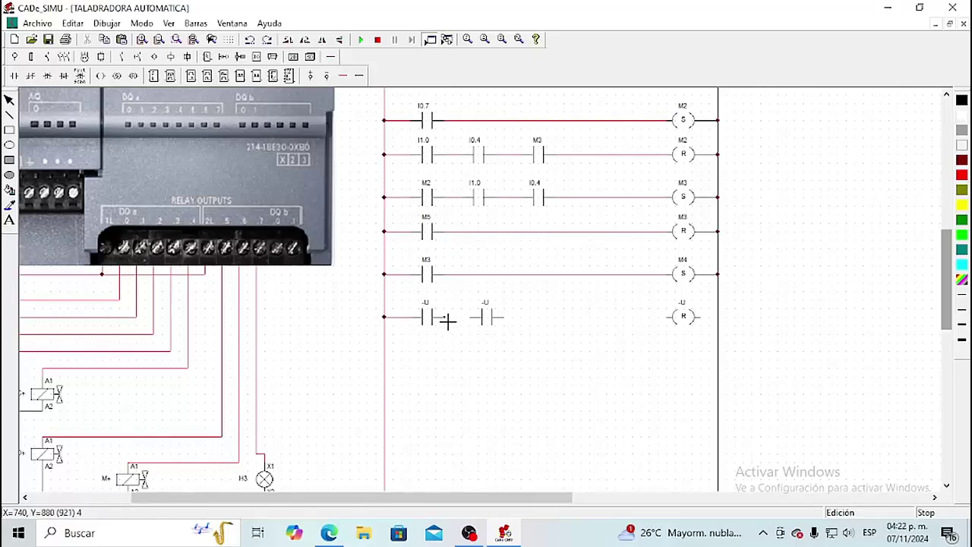
# Step: Wire the twelfth rung's two contacts and reset coil in series between the rails and name the coil M4
pyautogui.moveTo(448, 320); pyautogui.dragTo(668, 332)
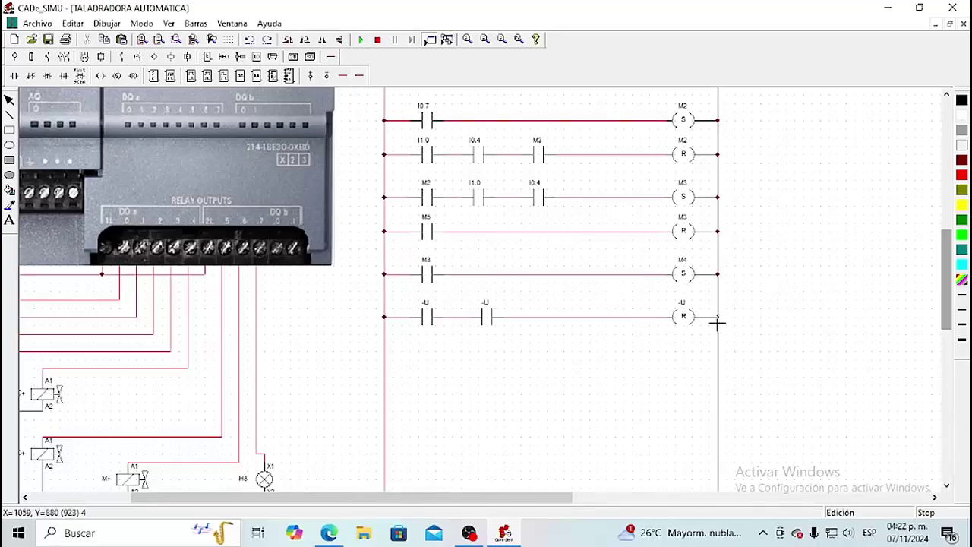
pyautogui.doubleClick(686, 319)
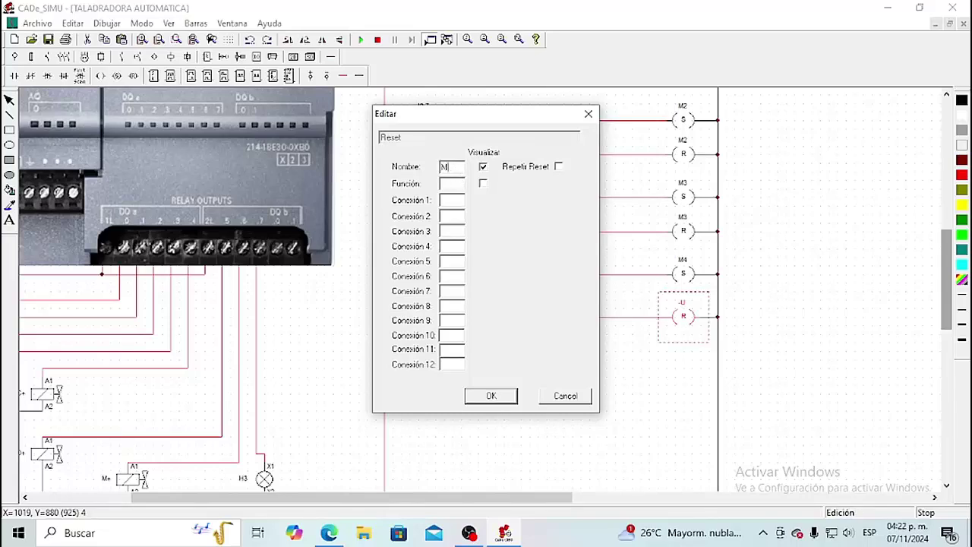
pyautogui.click(480, 396)
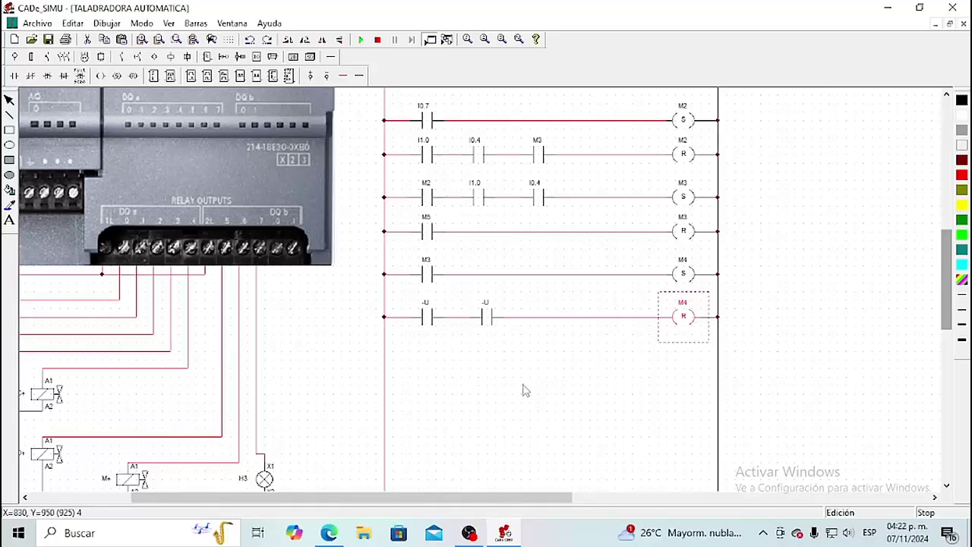
# Step: Delete the twelfth rung's second contact and bridge the gap with positive wire
pyautogui.click(487, 319)
pyautogui.press('Delete')
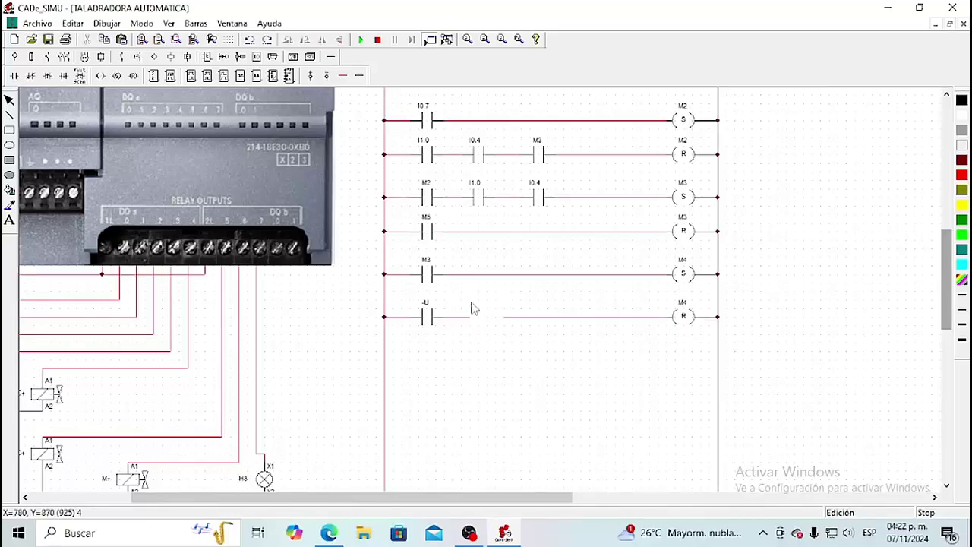
pyautogui.click(342, 76)
pyautogui.moveTo(471, 320); pyautogui.dragTo(506, 320)
# Step: Name the twelfth rung's remaining contact M5
pyautogui.click(429, 319)
pyautogui.doubleClick(429, 319)
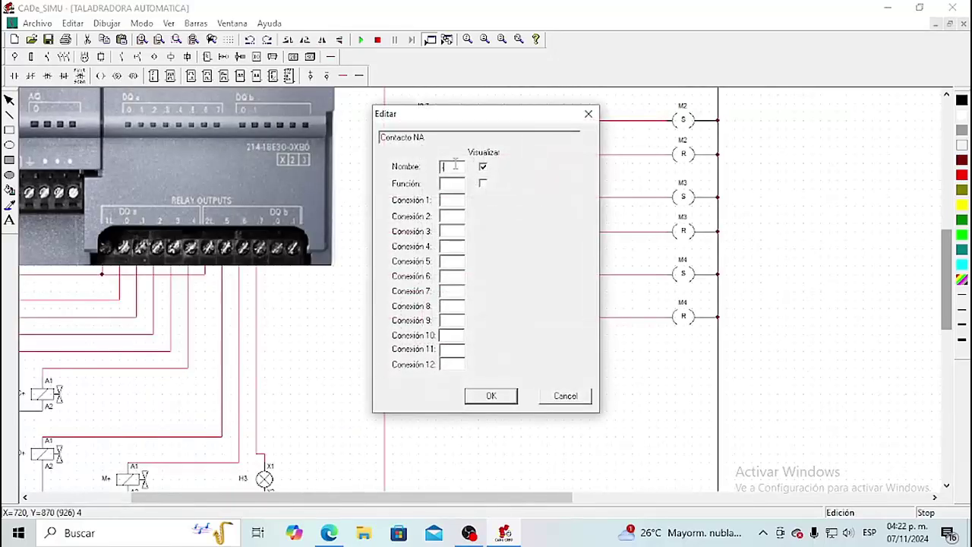
pyautogui.write('M5')
pyautogui.click(468, 403)
pyautogui.click(565, 397)
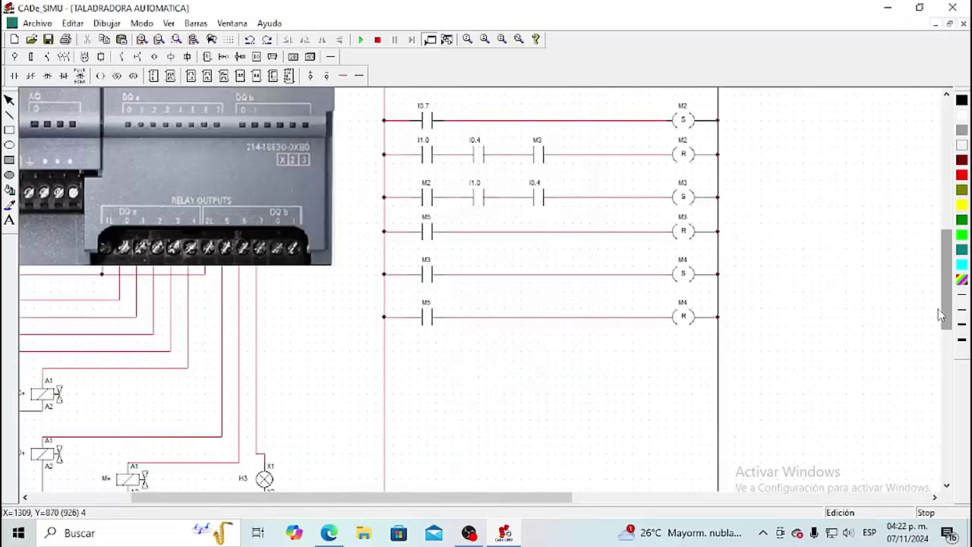
# Step: Place three normally open contacts and a set coil for the thirteenth rung below the M4 reset rung
pyautogui.scroll(-3, 941, 315)
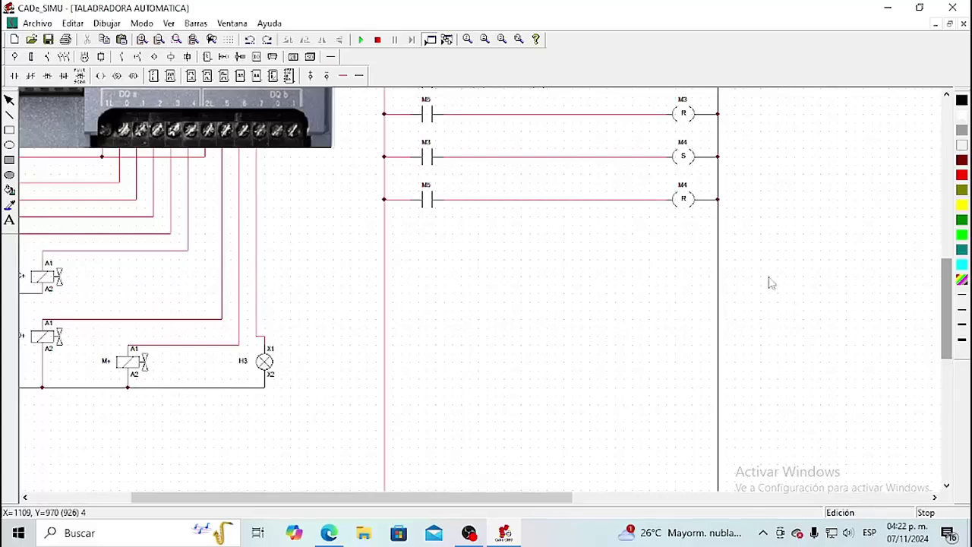
pyautogui.click(13, 78)
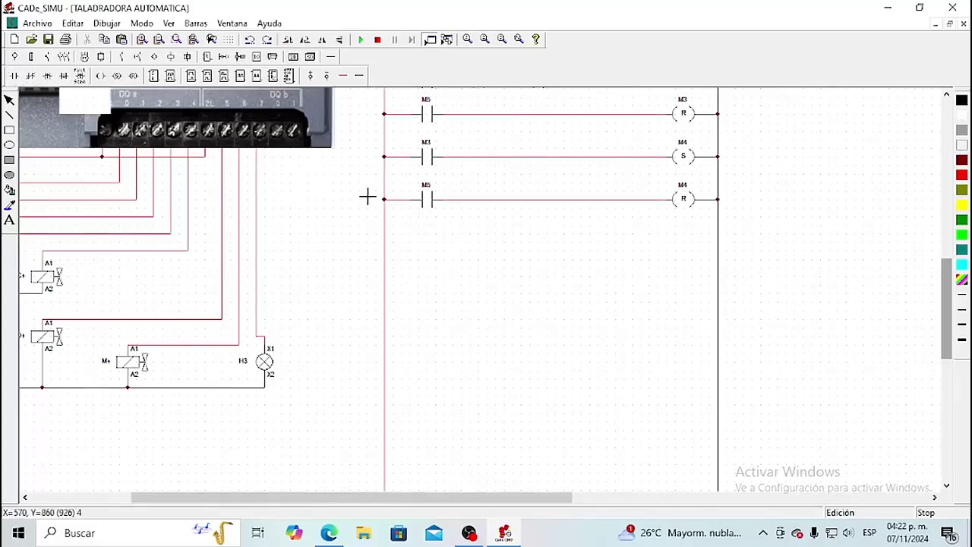
pyautogui.click(434, 243)
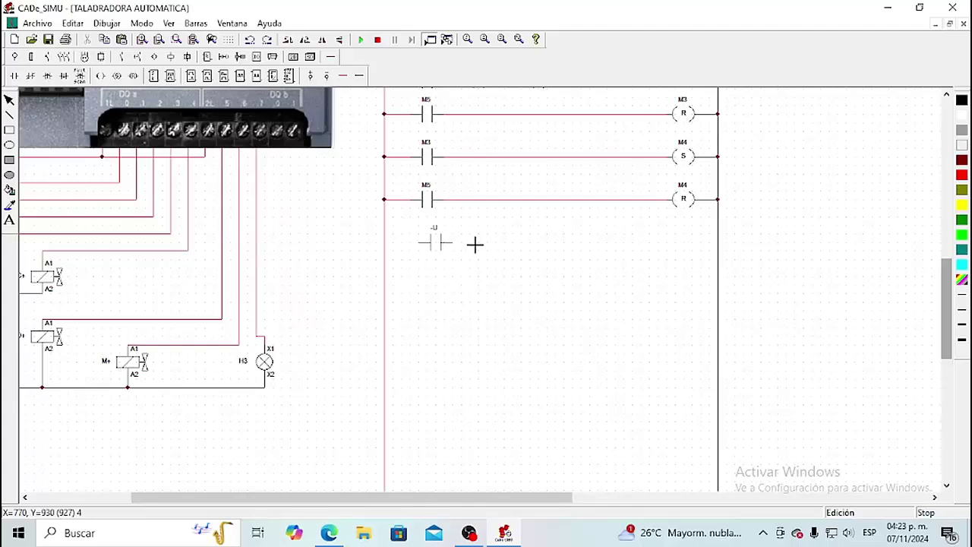
pyautogui.click(513, 244)
pyautogui.click(530, 244)
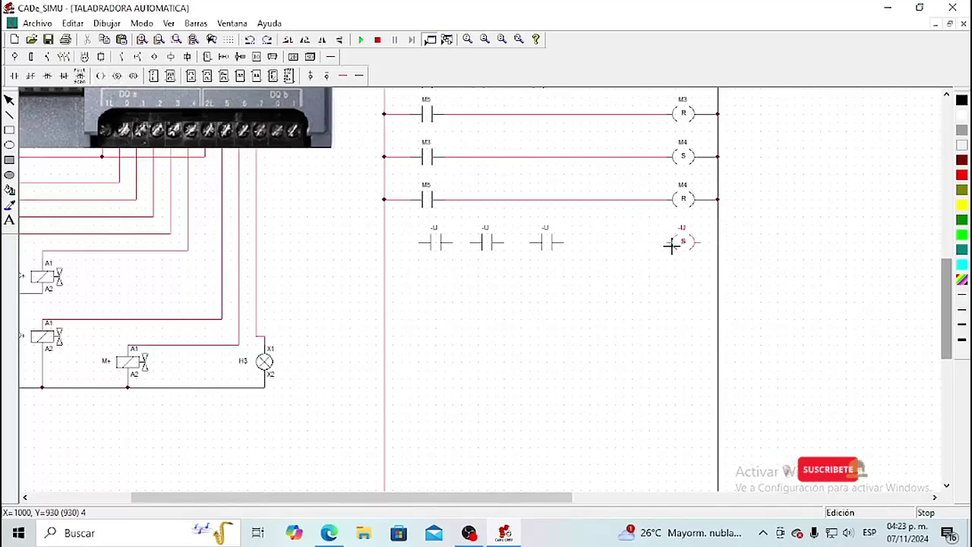
pyautogui.click(673, 244)
# Step: Wire the thirteenth rung's three contacts and set coil in series between the two rails
pyautogui.click(343, 77)
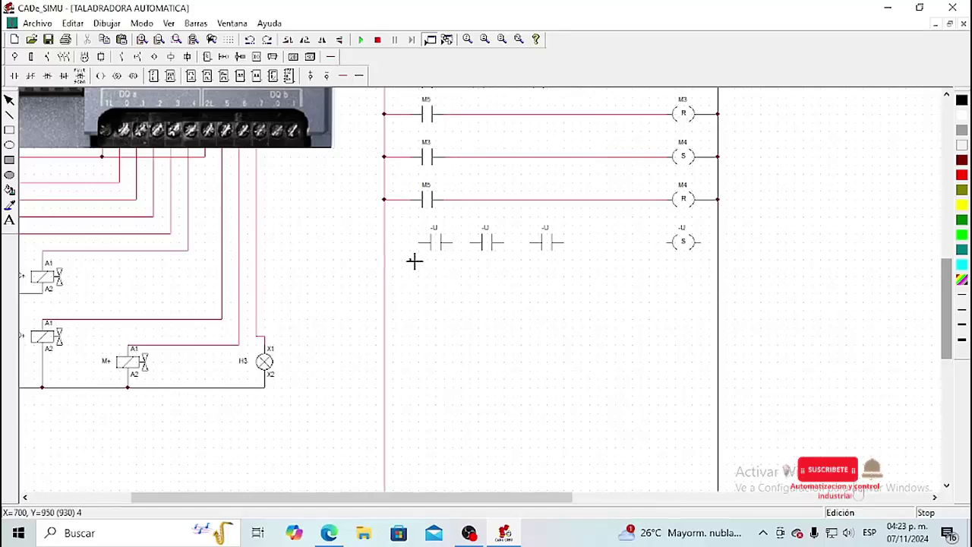
pyautogui.click(386, 243)
pyautogui.click(430, 243)
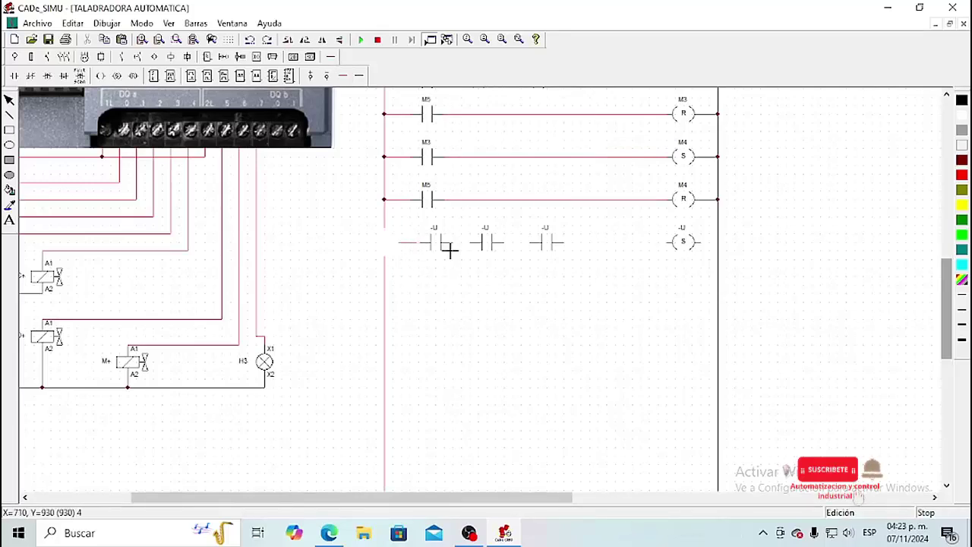
pyautogui.click(442, 243)
pyautogui.click(482, 243)
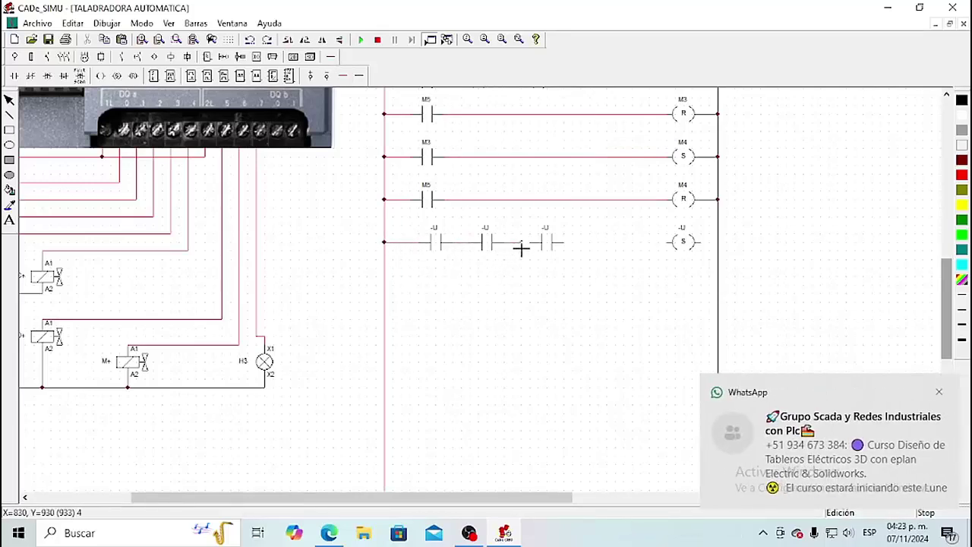
pyautogui.click(541, 243)
pyautogui.click(553, 243)
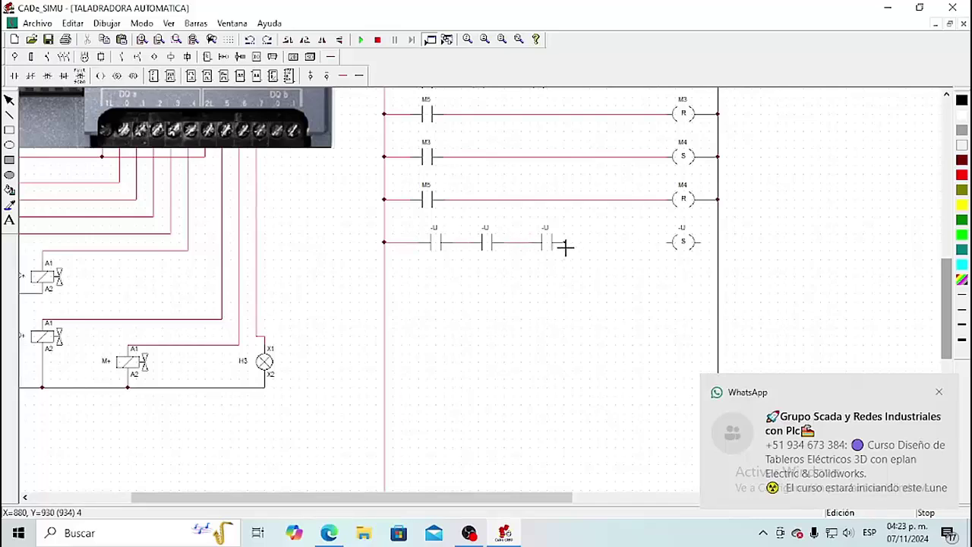
pyautogui.click(667, 252)
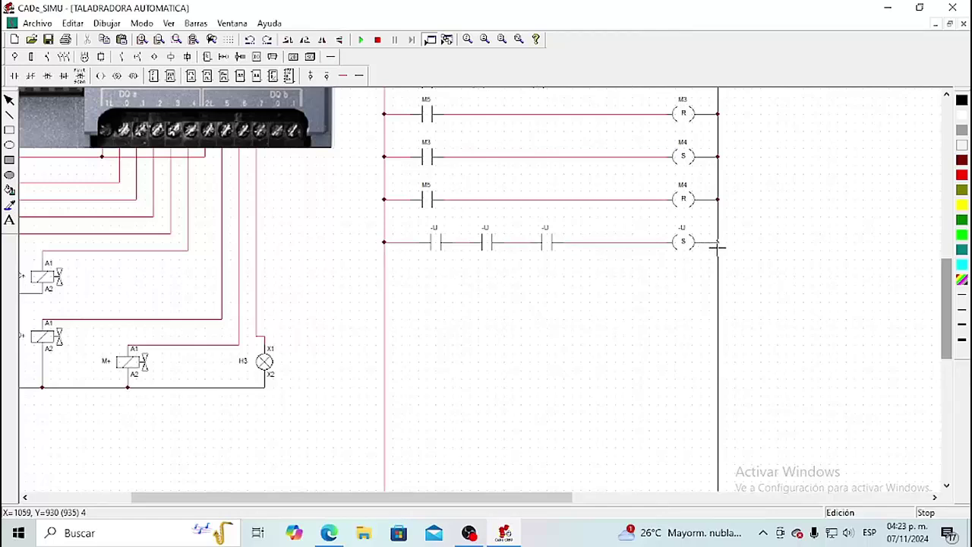
# Step: Name the thirteenth rung's set coil M5
pyautogui.doubleClick(685, 244)
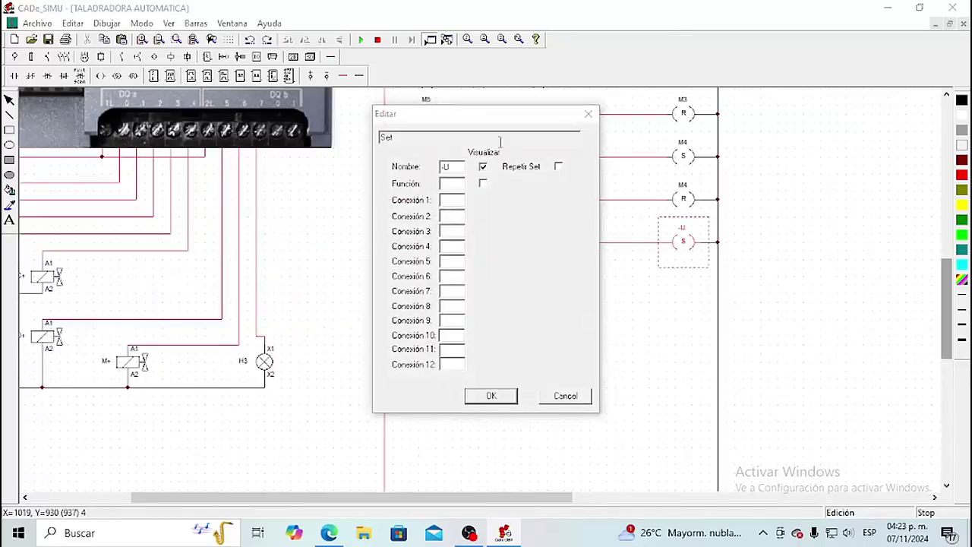
pyautogui.click(449, 166)
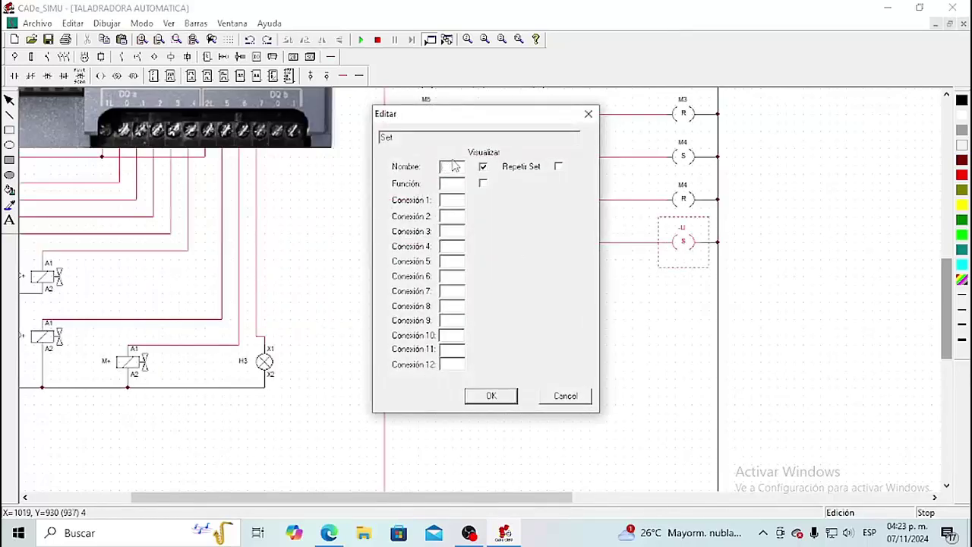
pyautogui.click(486, 396)
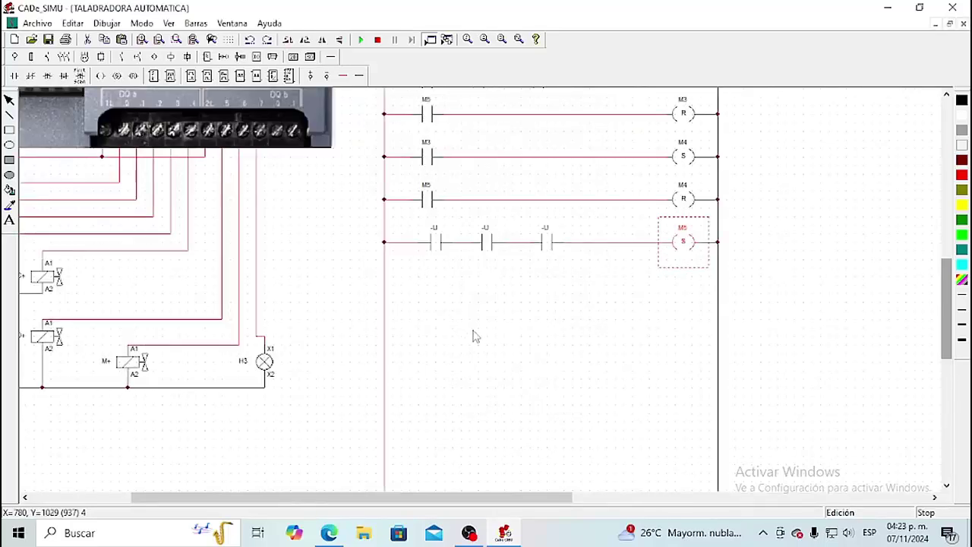
# Step: Name the thirteenth rung's three contacts M3, M4 and I0.7 in order from the positive rail
pyautogui.doubleClick(438, 249)
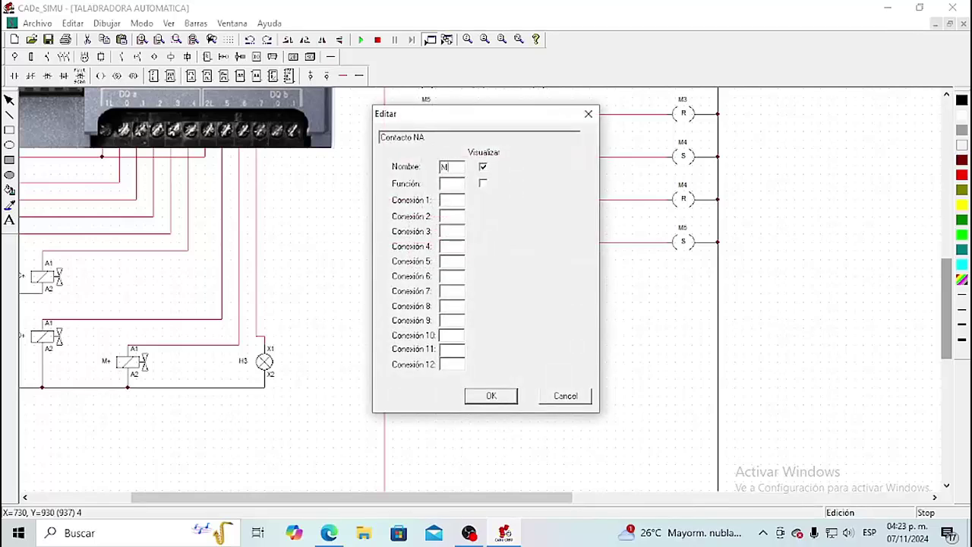
pyautogui.click(491, 397)
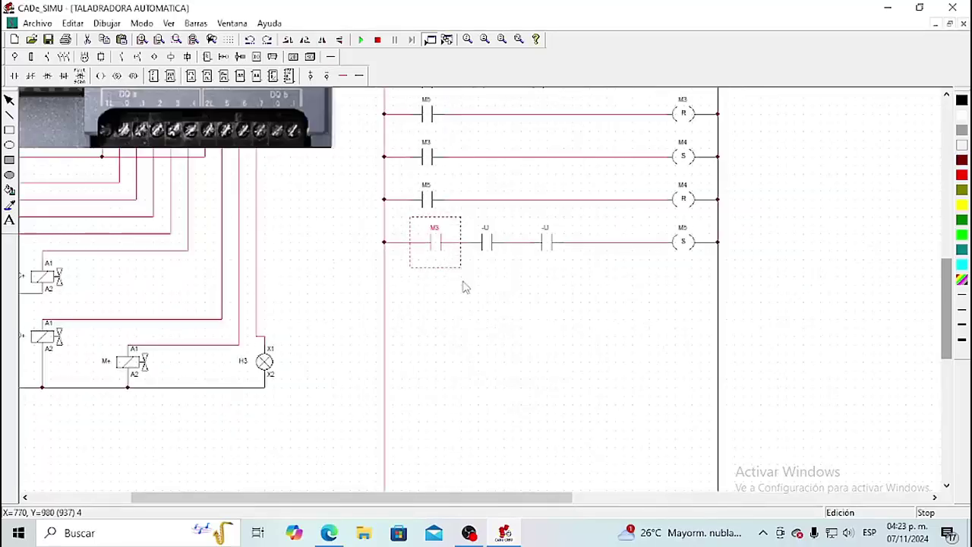
pyautogui.doubleClick(493, 250)
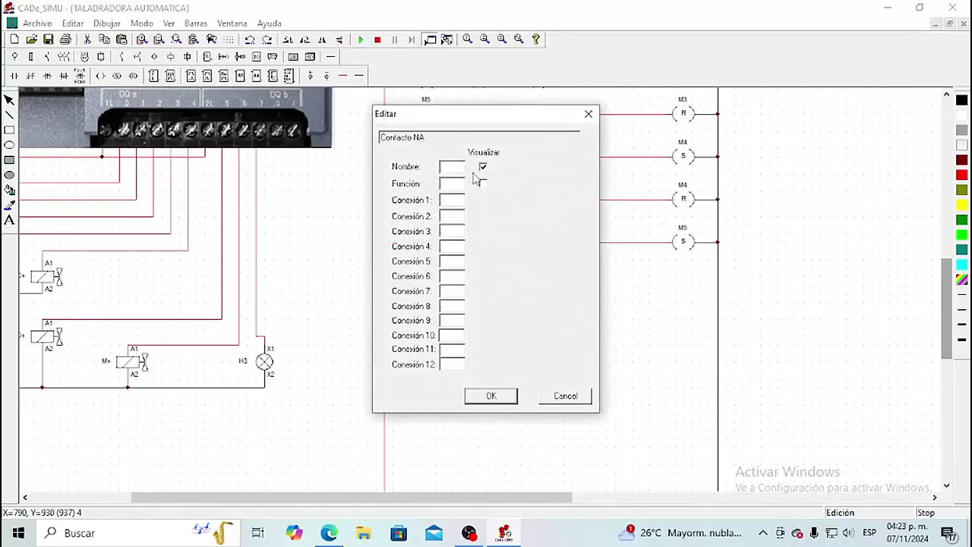
pyautogui.write('M4')
pyautogui.click(491, 396)
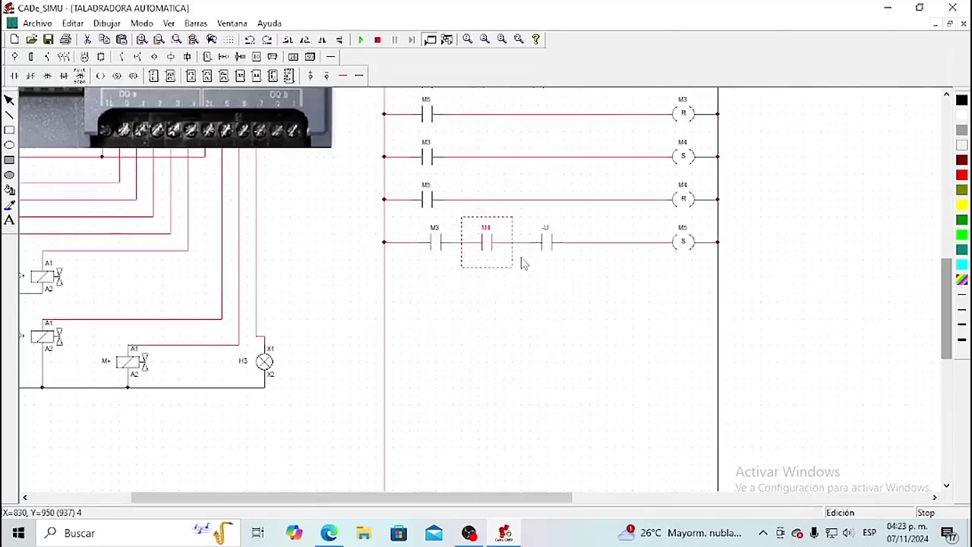
pyautogui.moveTo(490, 250); pyautogui.dragTo(551, 250)
pyautogui.doubleClick(551, 251)
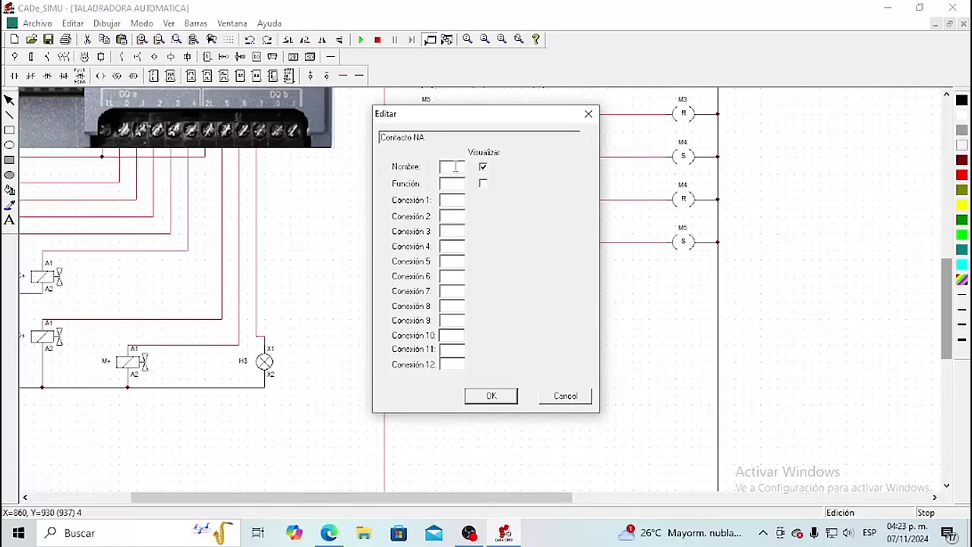
pyautogui.click(490, 394)
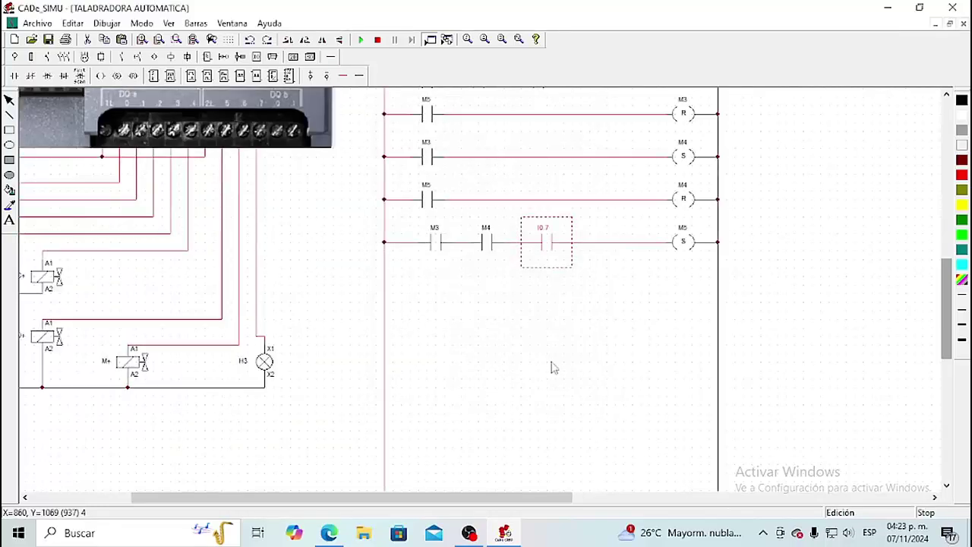
pyautogui.click(588, 305)
# Step: Place a reset coil directly below the M5 set coil and name it M5
pyautogui.click(133, 75)
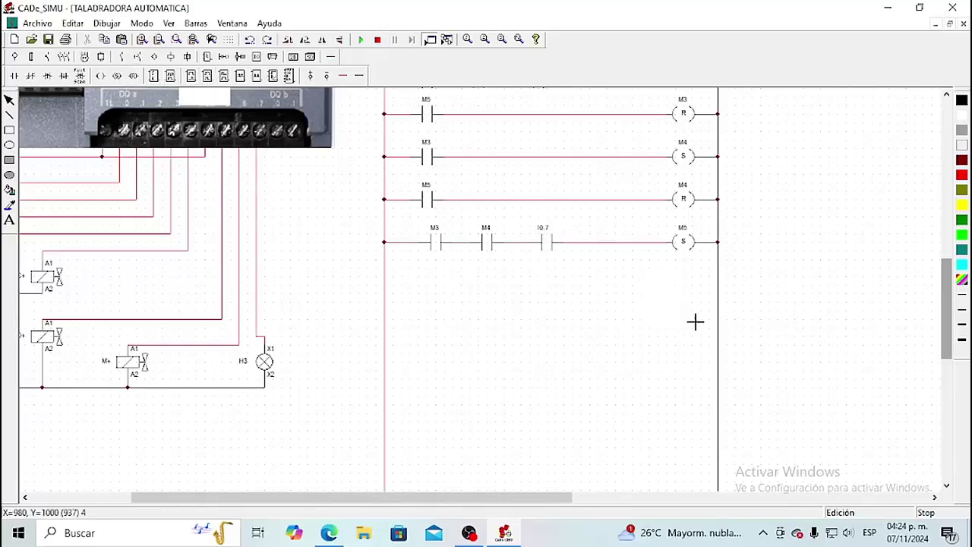
pyautogui.click(672, 285)
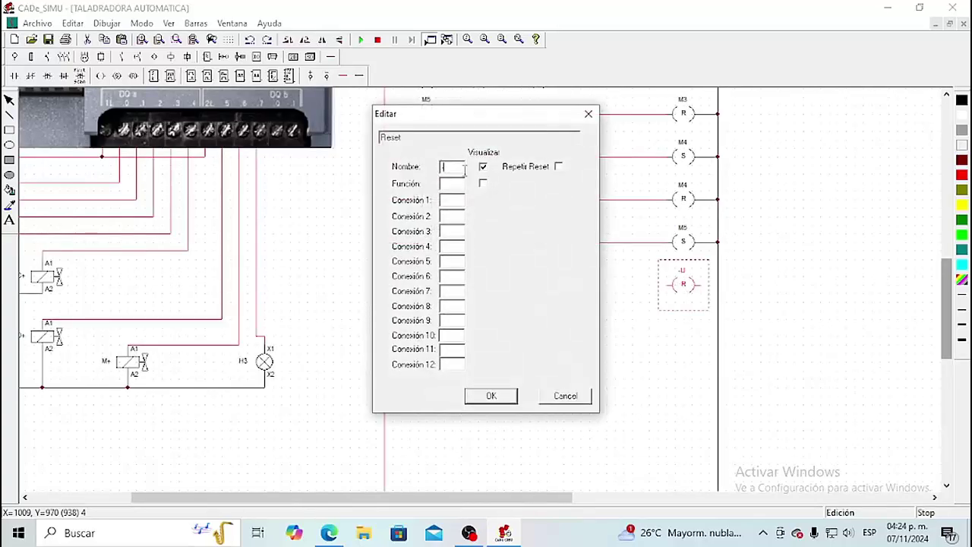
pyautogui.write('-M')
pyautogui.click(510, 394)
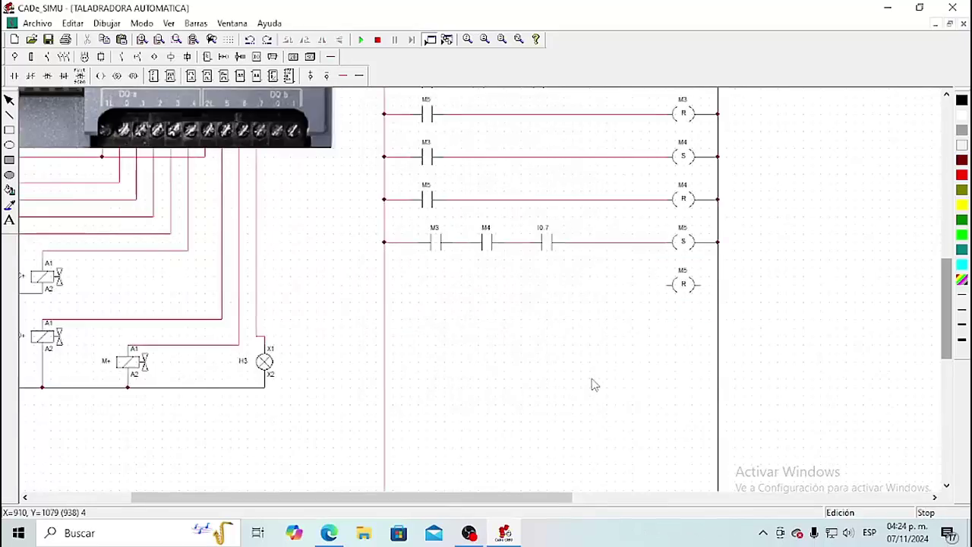
# Step: Place two normally open contacts on the fourteenth rung, aligned in a row with the M5 reset coil
pyautogui.click(14, 75)
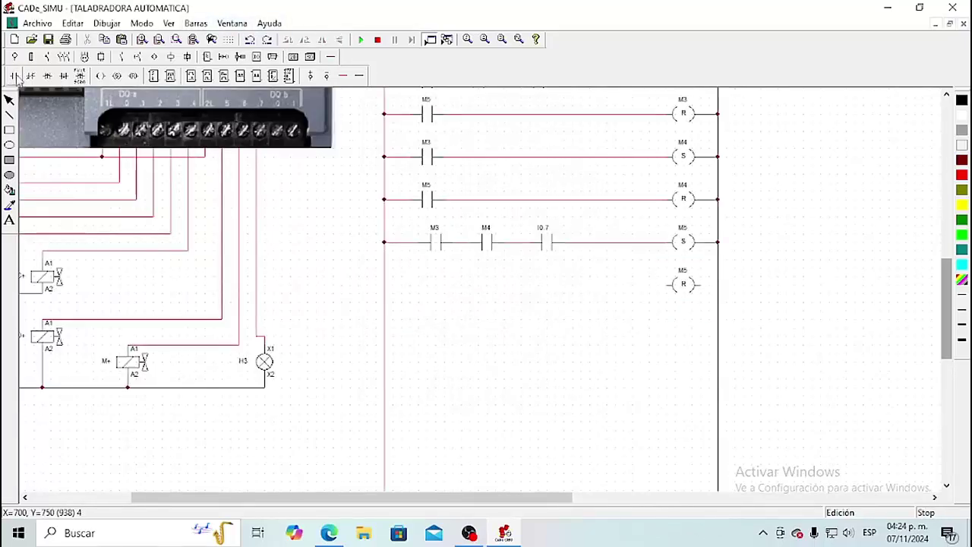
pyautogui.click(429, 279)
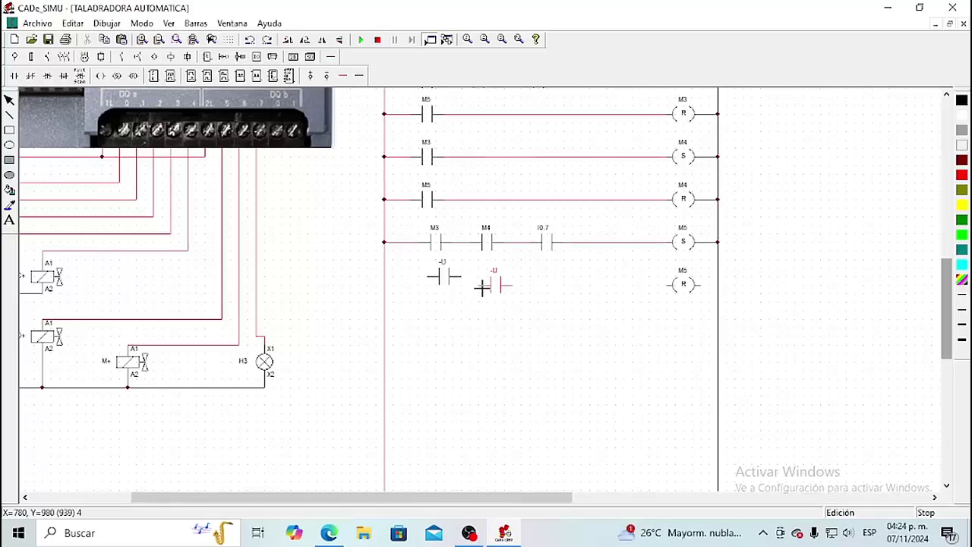
pyautogui.click(483, 287)
pyautogui.press('Escape')
pyautogui.click(446, 294)
pyautogui.press('Delete')
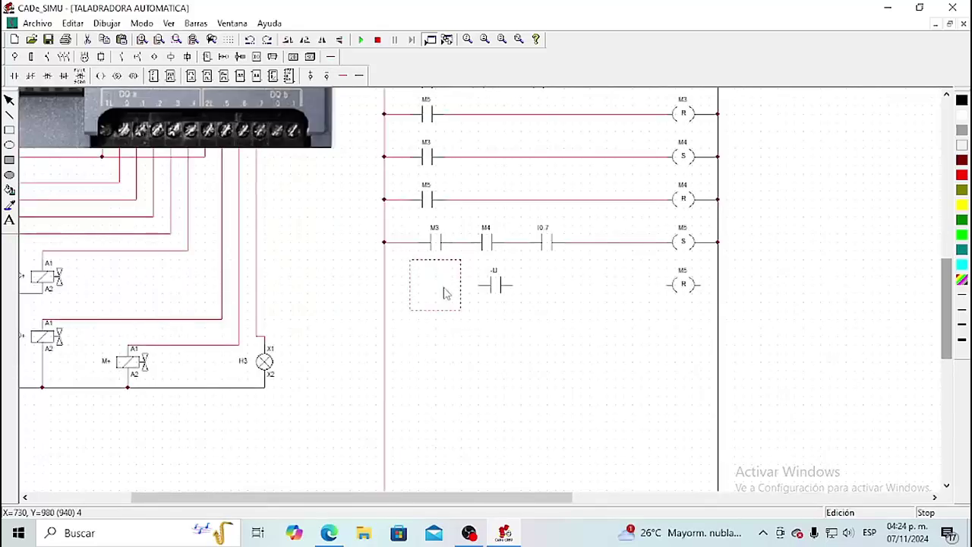
pyautogui.hotkey('ctrl', 'z')
pyautogui.click(479, 325)
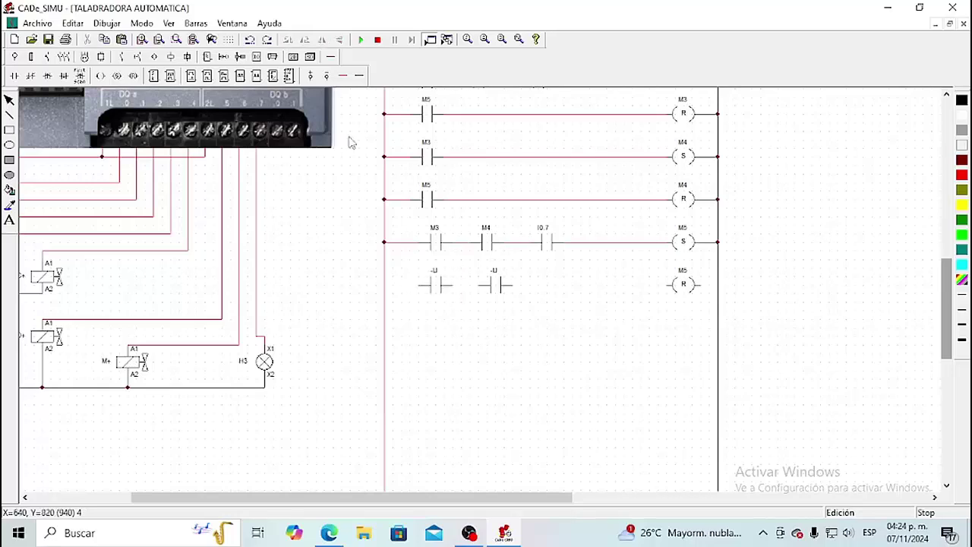
# Step: Wire the fourteenth rung's two contacts and M5 reset coil in series between the positive and negative rails
pyautogui.moveTo(385, 285); pyautogui.dragTo(477, 290)
pyautogui.moveTo(515, 287); pyautogui.dragTo(717, 286)
pyautogui.click(359, 75)
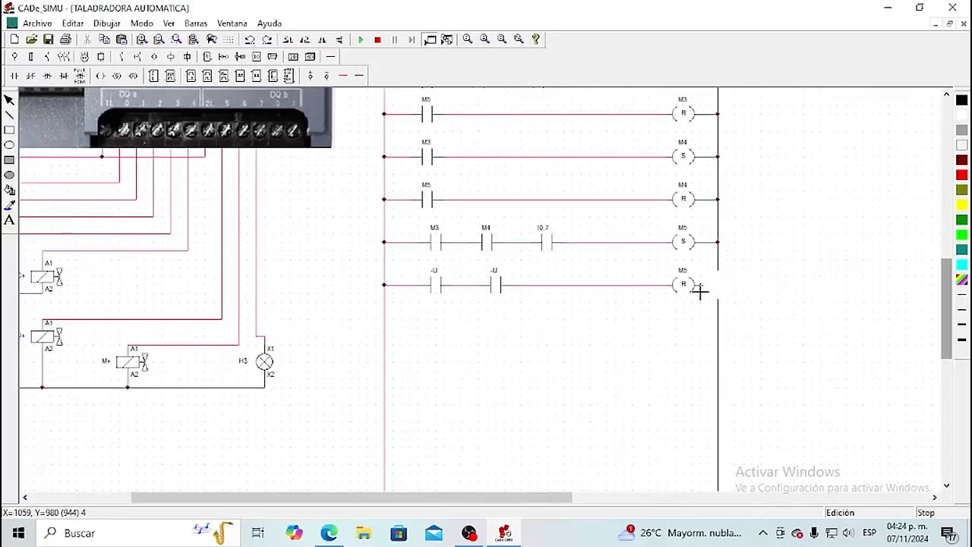
pyautogui.press('Escape')
# Step: Name the fourteenth rung's first contact I1.3 and its second contact M2
pyautogui.click(437, 291)
pyautogui.doubleClick(438, 292)
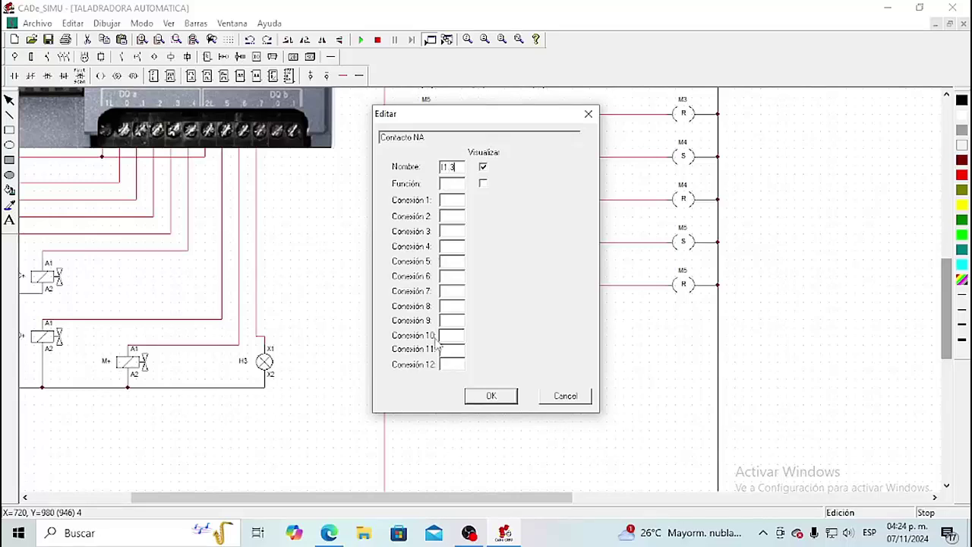
pyautogui.click(490, 397)
pyautogui.doubleClick(497, 294)
pyautogui.click(492, 395)
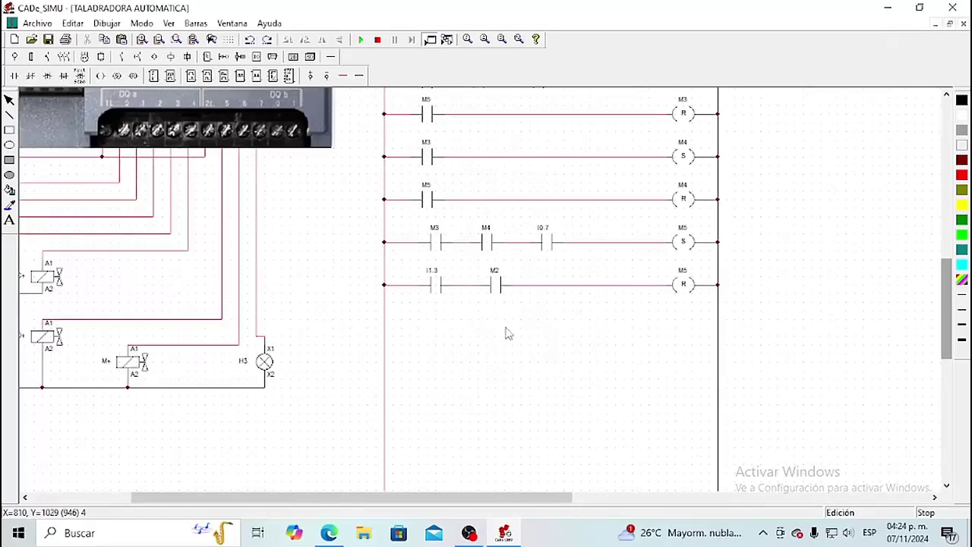
# Step: Add a normally open contact below the fourteenth rung and wire it in parallel with the I1.3 and M2 contacts
pyautogui.click(13, 75)
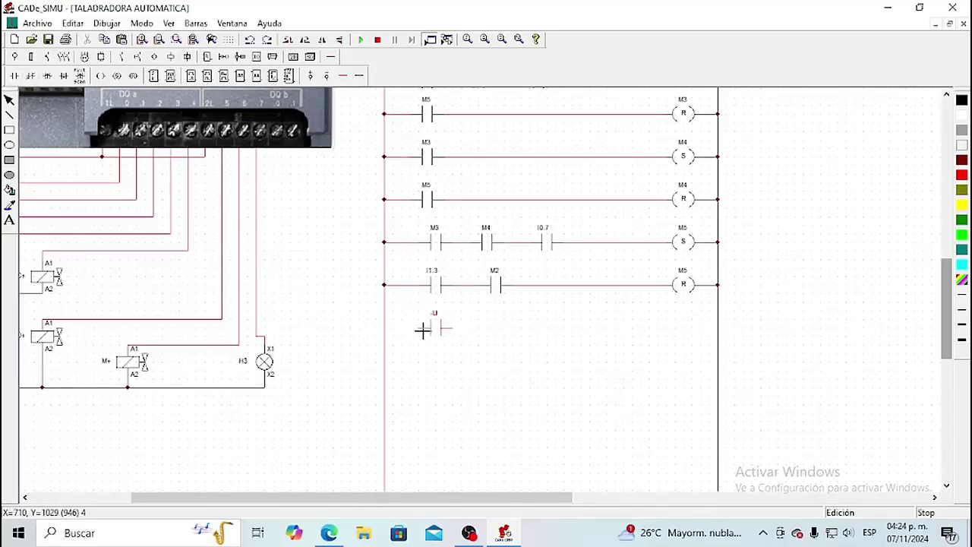
pyautogui.click(423, 330)
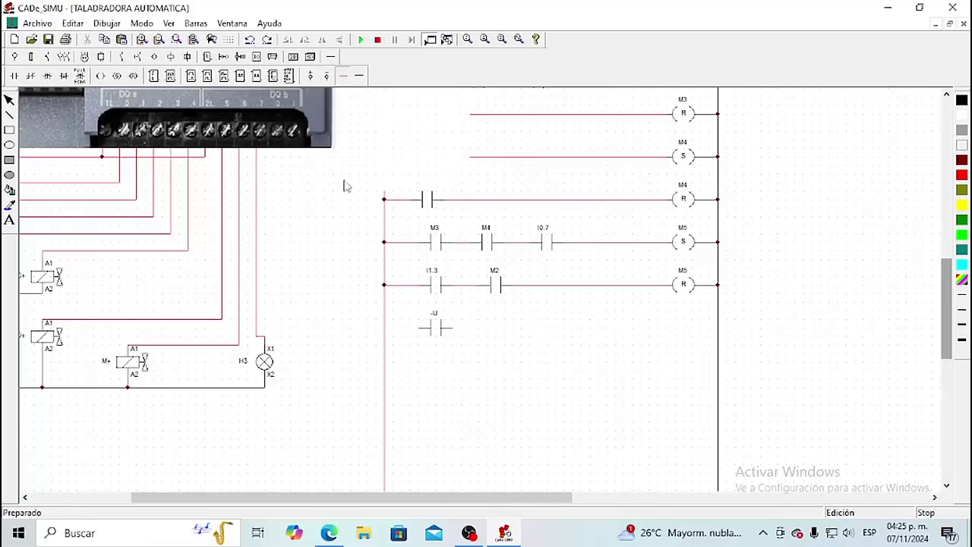
pyautogui.moveTo(388, 328); pyautogui.dragTo(521, 331)
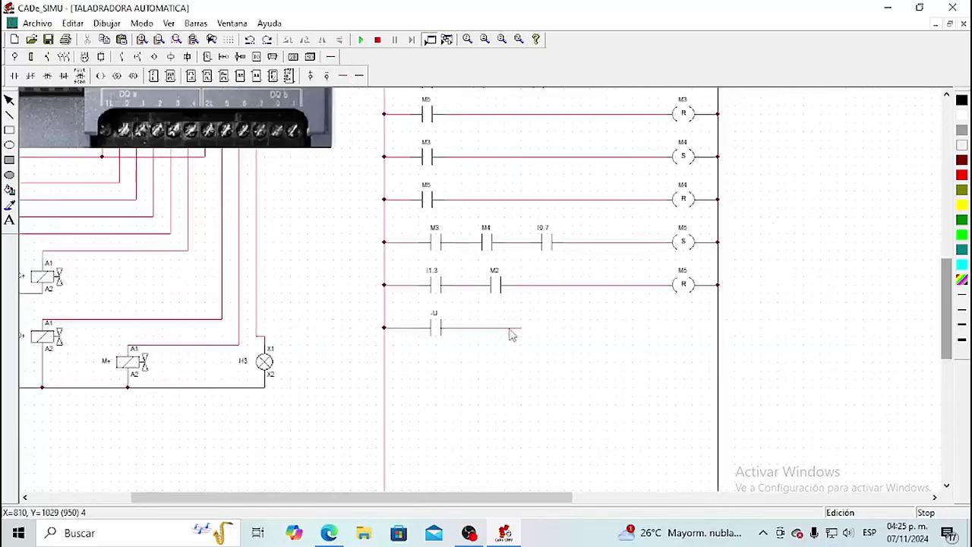
pyautogui.click(502, 328)
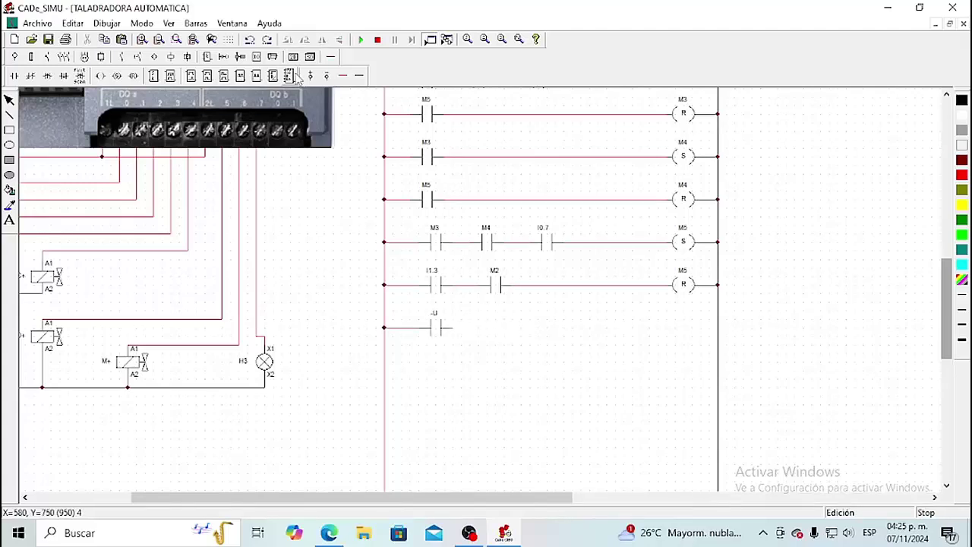
pyautogui.click(343, 75)
pyautogui.moveTo(450, 325); pyautogui.dragTo(521, 338)
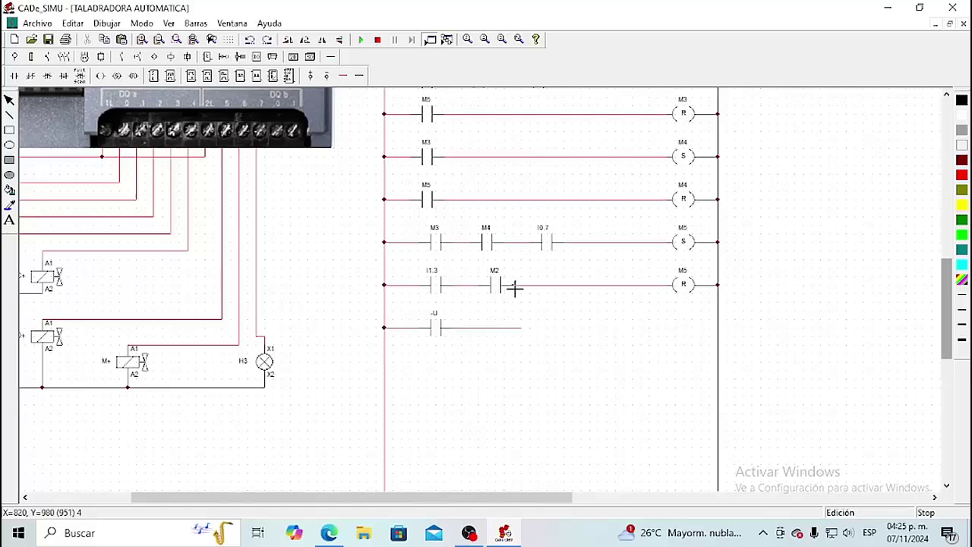
pyautogui.moveTo(525, 289); pyautogui.dragTo(529, 329)
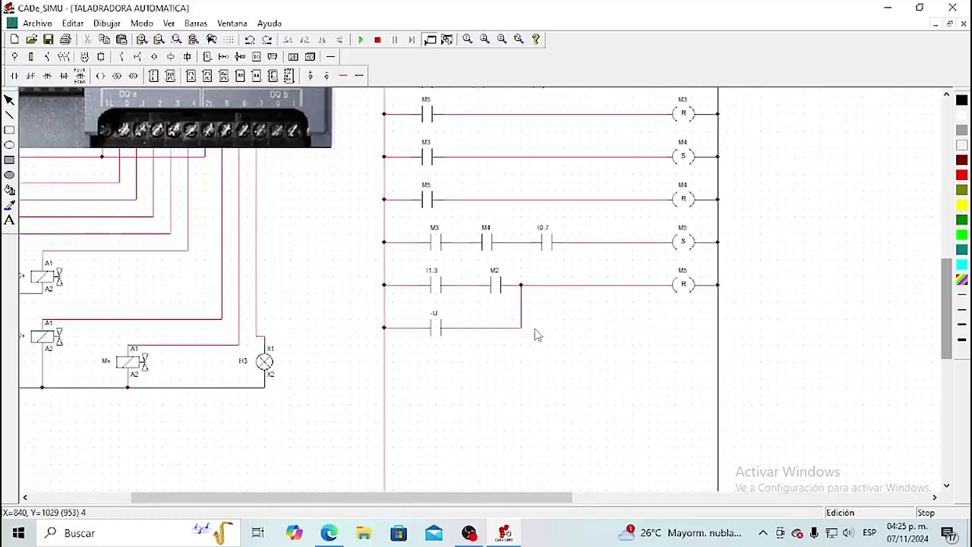
# Step: Name the parallel branch contact of the M5 reset rung I1.3
pyautogui.doubleClick(436, 329)
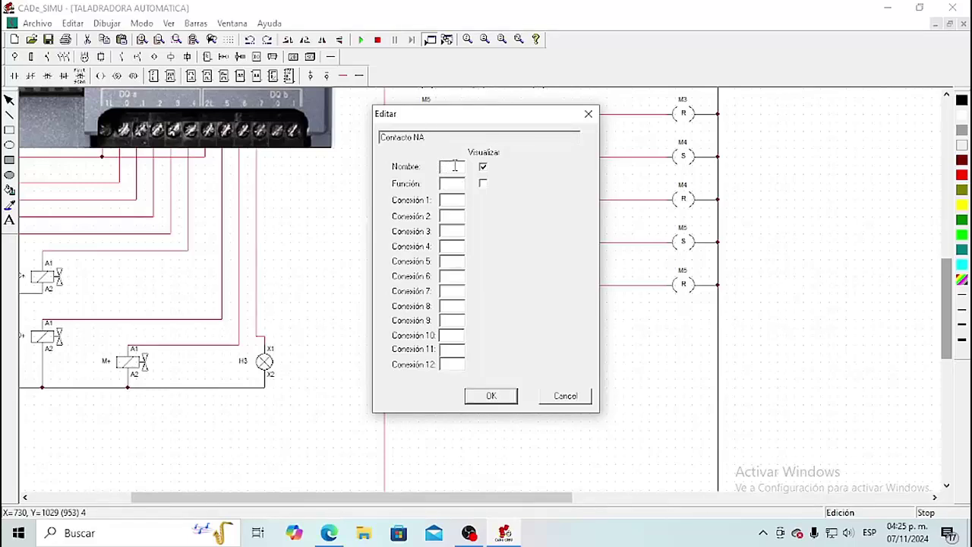
pyautogui.write('I1')
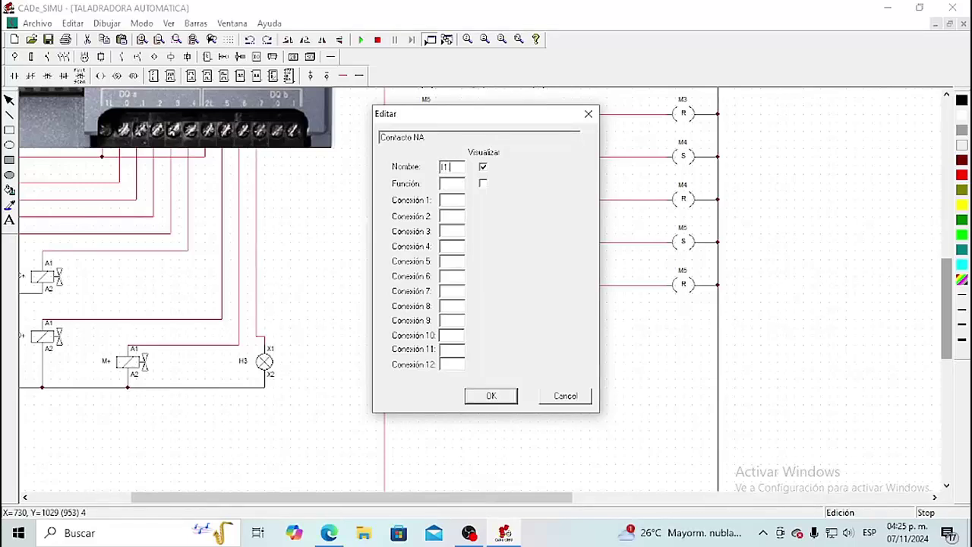
pyautogui.write('.3')
pyautogui.click(490, 396)
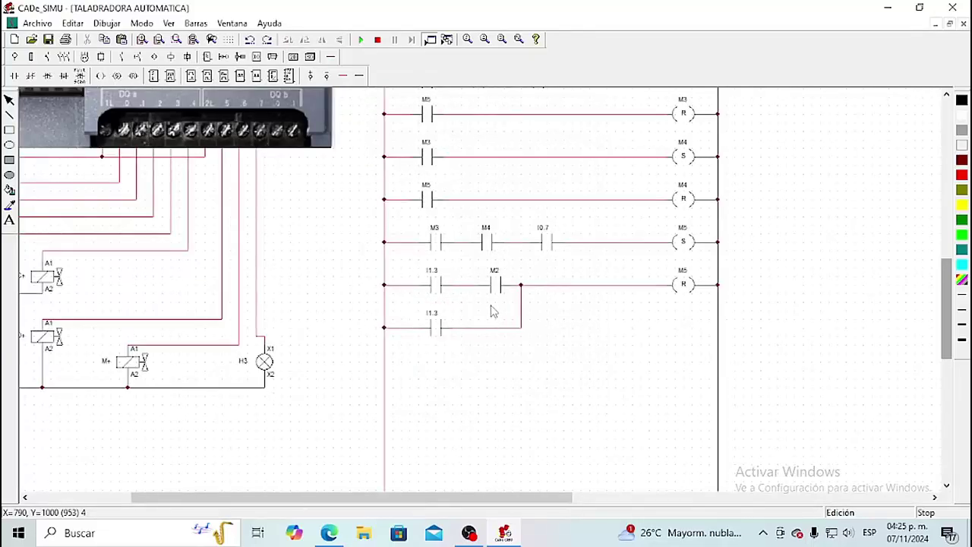
# Step: Place three normally open contacts and an assign coil in a row below the M5 reset rung as the fifteenth rung
pyautogui.moveTo(948, 331); pyautogui.dragTo(953, 371)
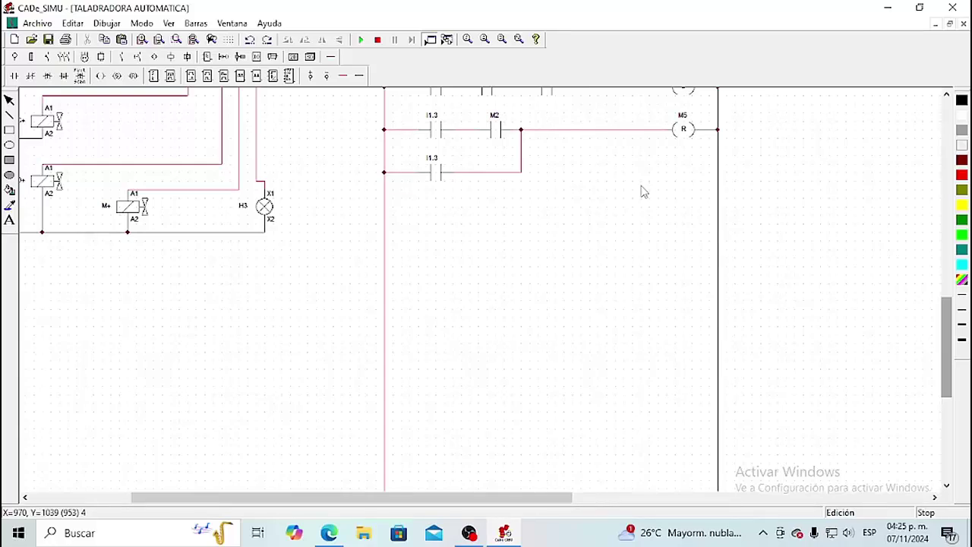
pyautogui.click(18, 79)
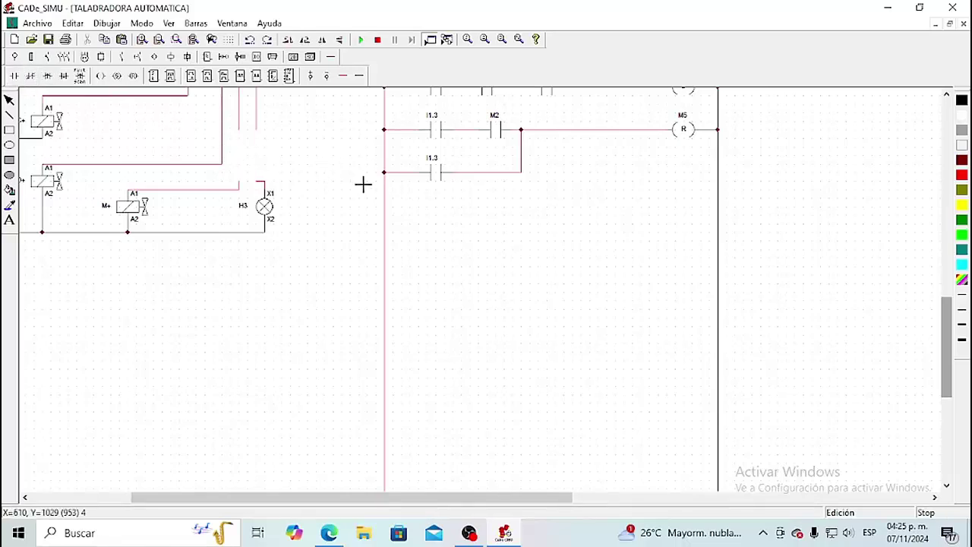
pyautogui.click(424, 213)
pyautogui.click(482, 213)
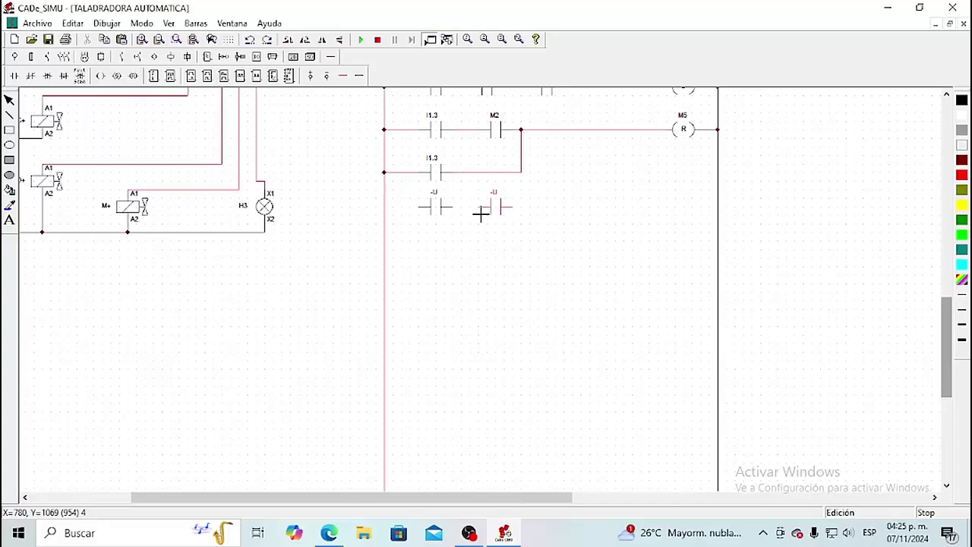
pyautogui.click(533, 212)
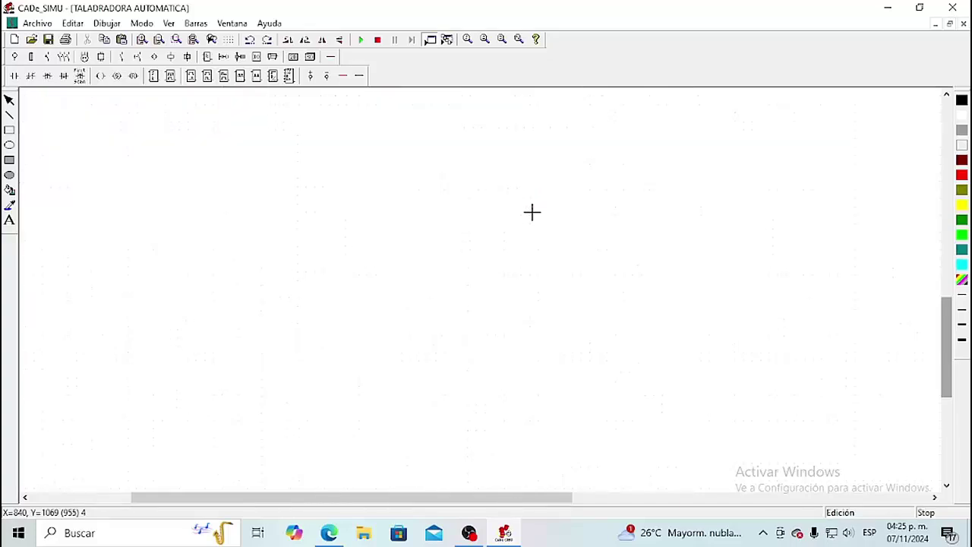
pyautogui.click(117, 76)
pyautogui.click(668, 208)
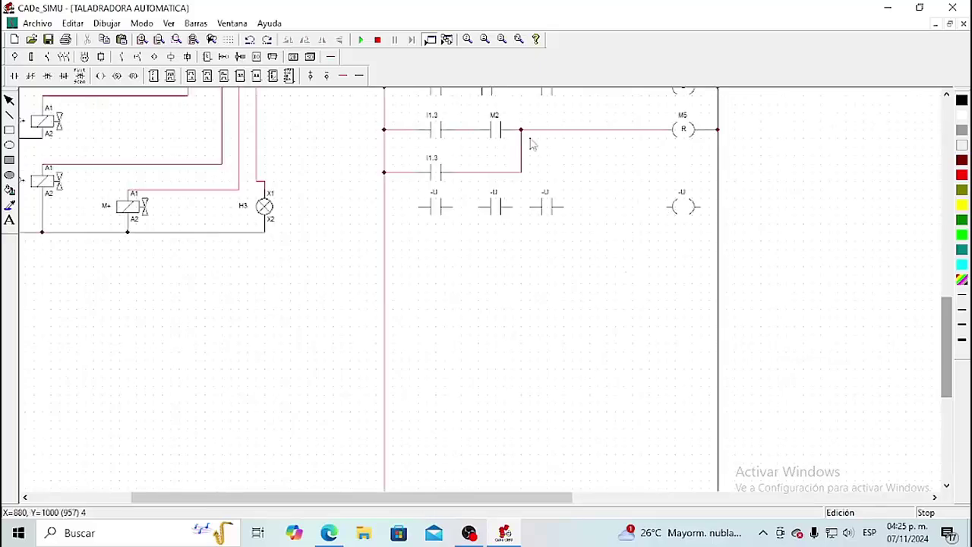
# Step: Wire the fifteenth rung's three contacts and coil in series between the positive and negative rails
pyautogui.click(343, 75)
pyautogui.click(386, 206)
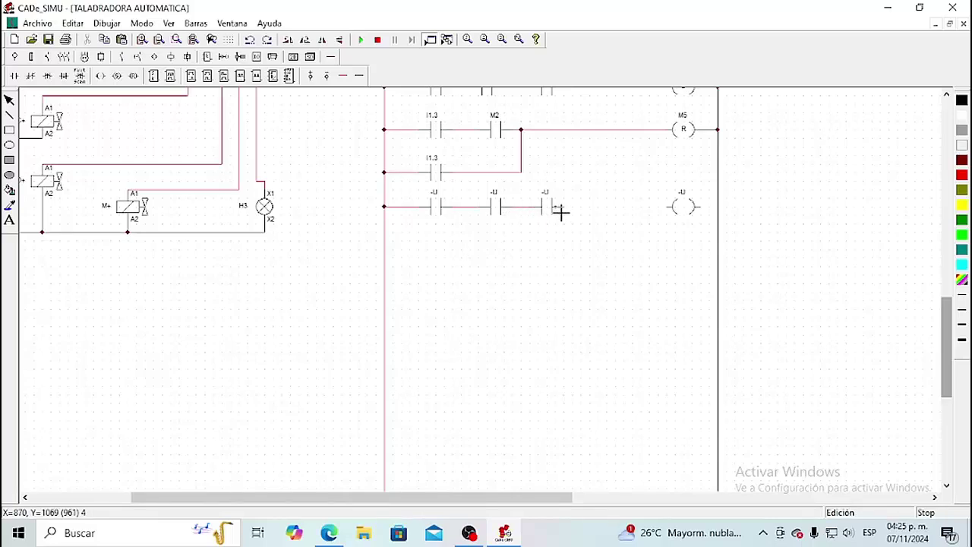
pyautogui.moveTo(665, 221); pyautogui.dragTo(717, 207)
pyautogui.click(360, 76)
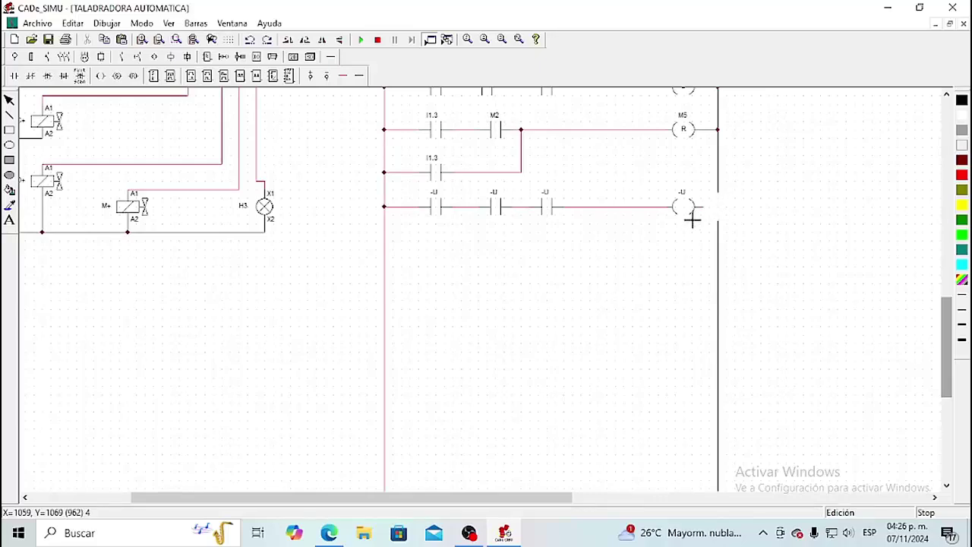
# Step: Name the fifteenth rung's first contact I1.3
pyautogui.doubleClick(439, 211)
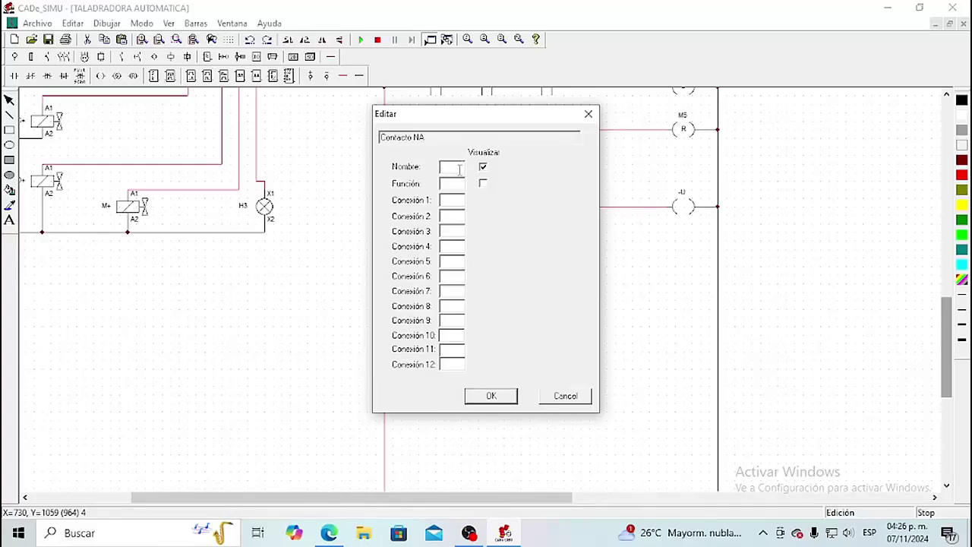
pyautogui.write('I1')
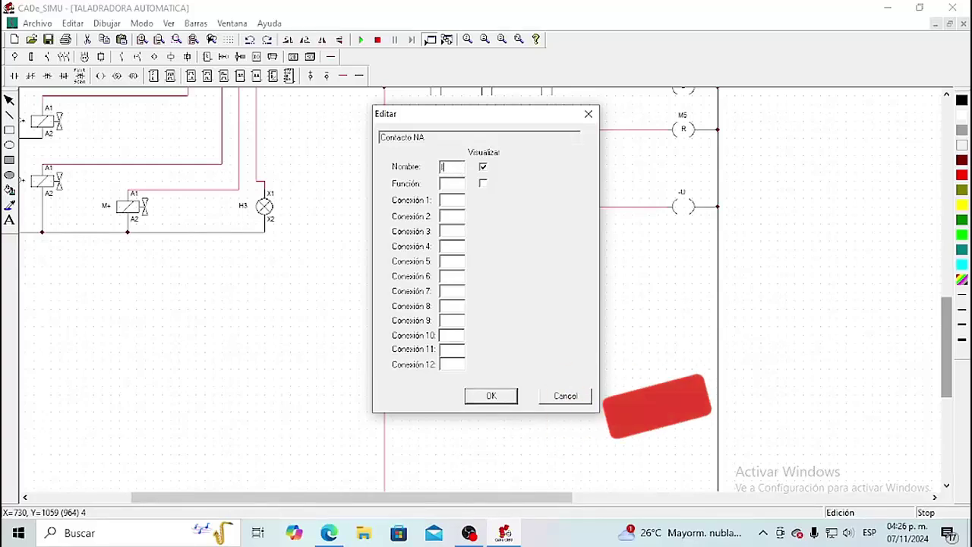
pyautogui.write('.3')
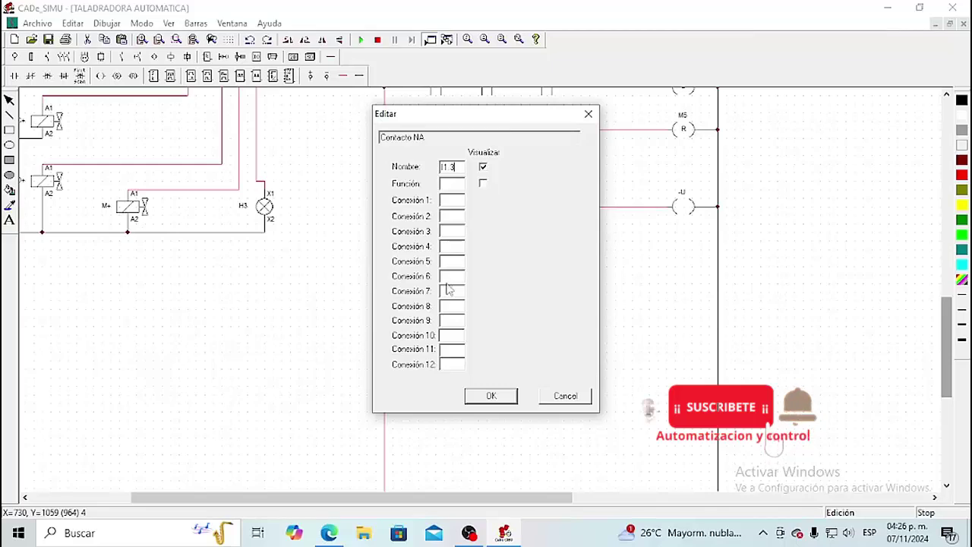
pyautogui.click(491, 395)
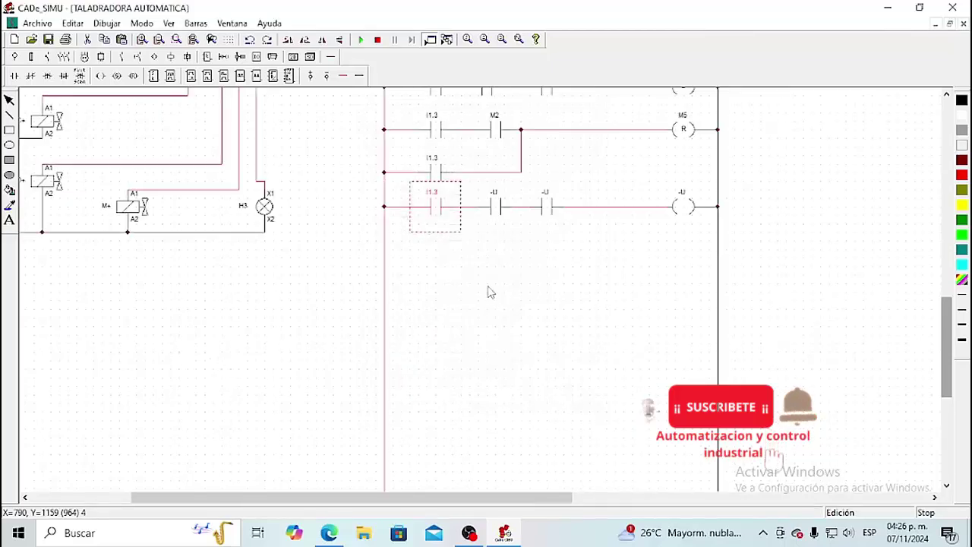
# Step: Replace the fifteenth rung's second contact with a normally closed contact named A1
pyautogui.doubleClick(499, 217)
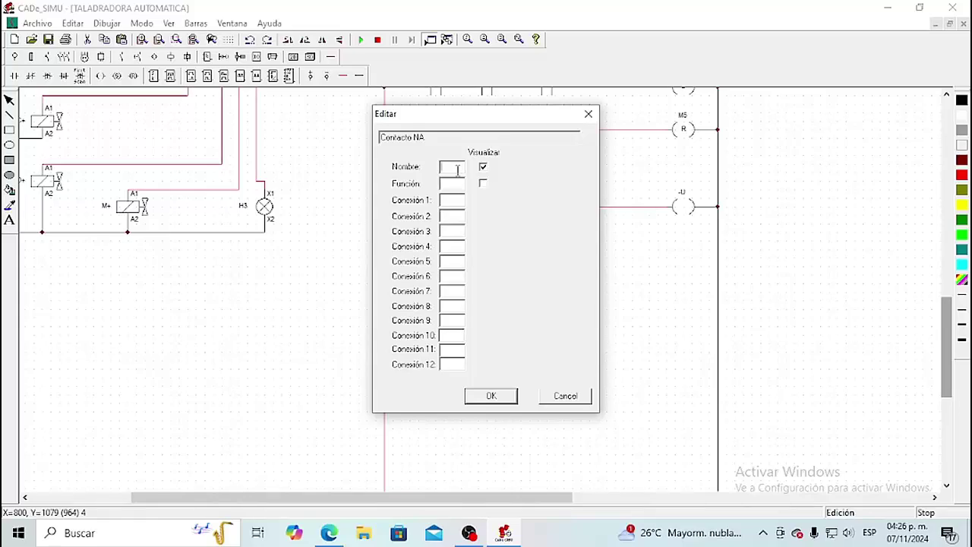
pyautogui.click(565, 395)
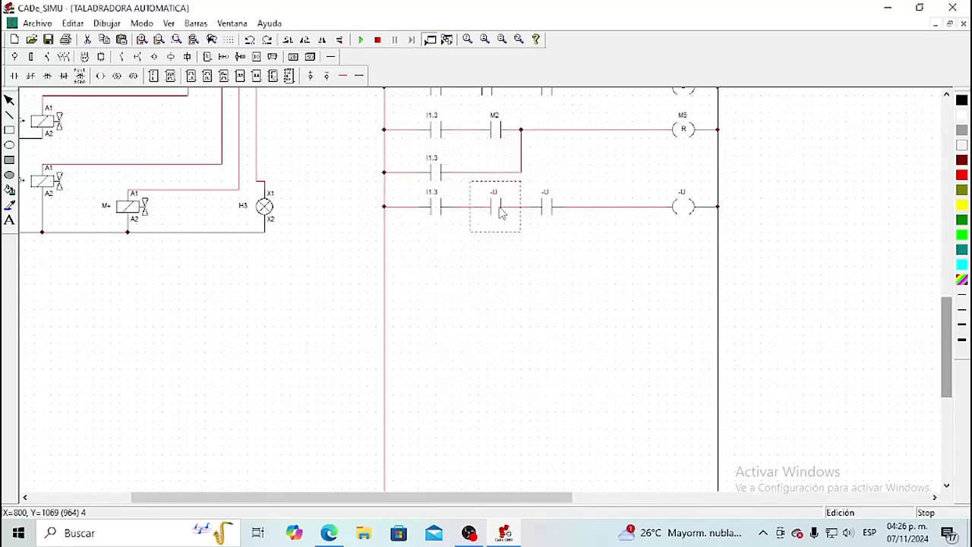
pyautogui.press('Delete')
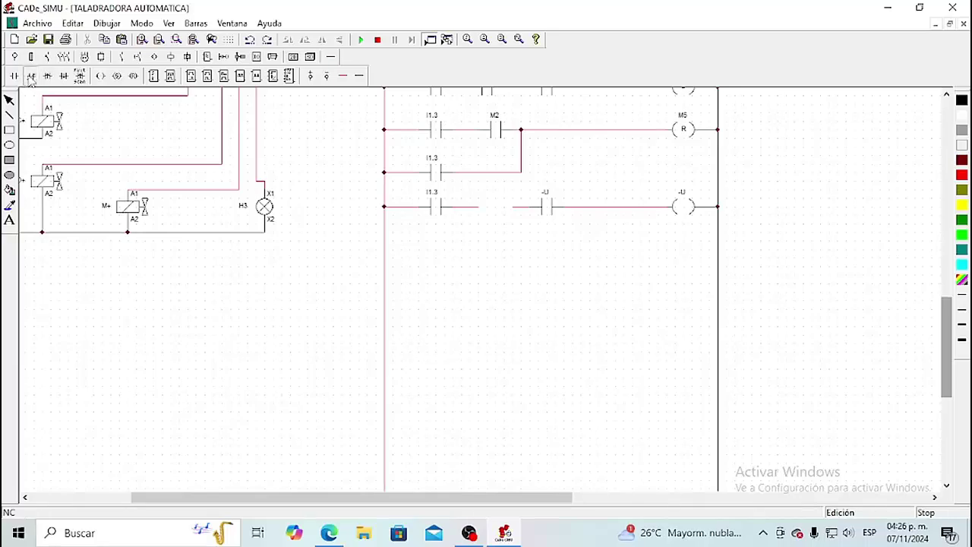
pyautogui.click(31, 76)
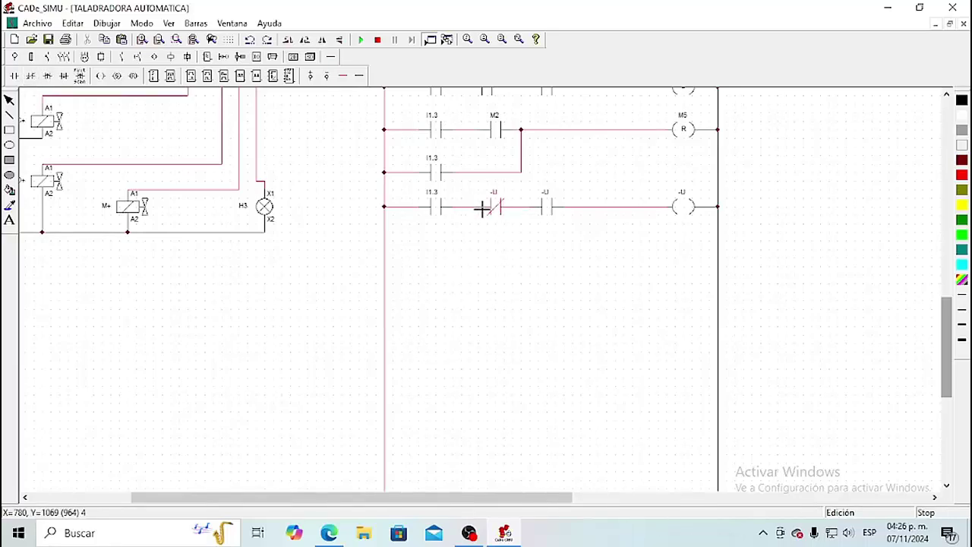
pyautogui.click(482, 211)
pyautogui.doubleClick(491, 212)
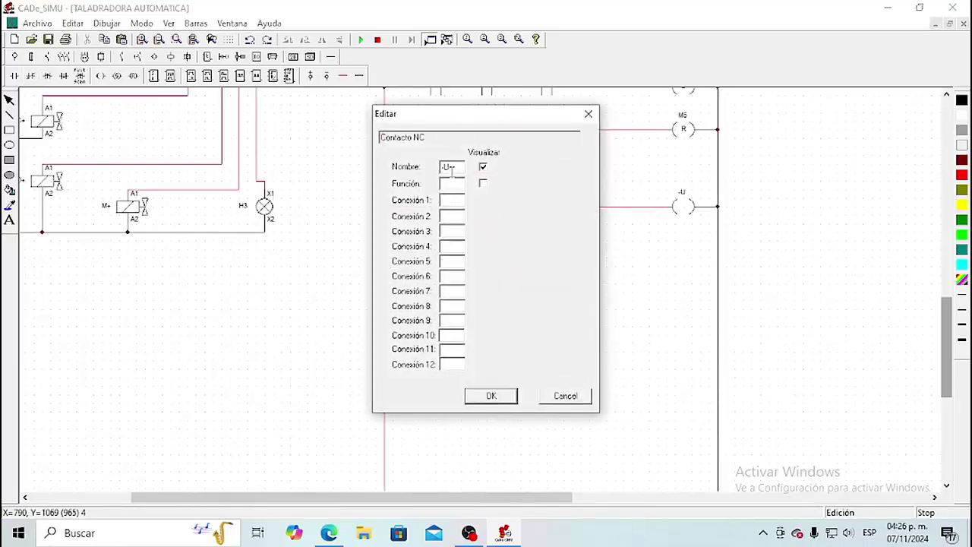
pyautogui.write('A1')
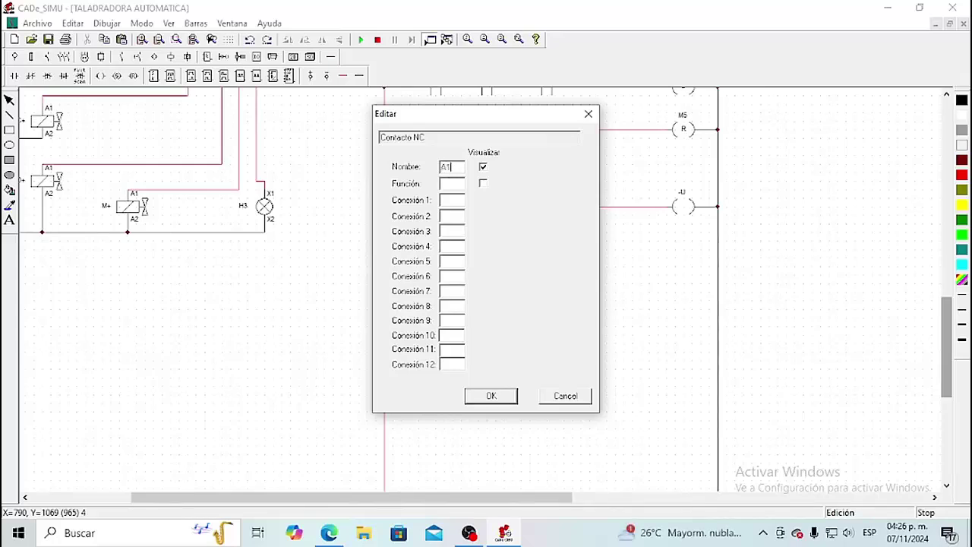
pyautogui.click(487, 395)
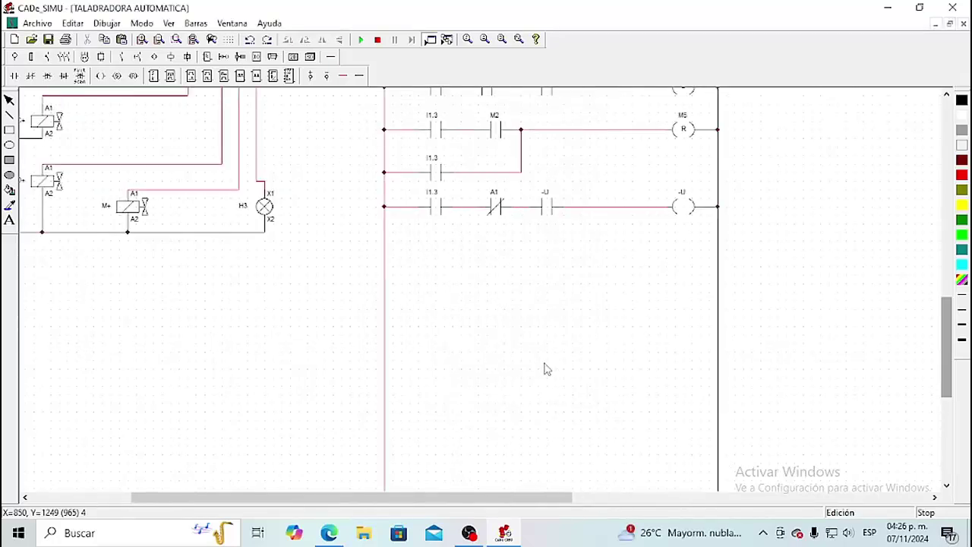
# Step: Name the fifteenth rung's third contact M0 and its coil Q0.2
pyautogui.doubleClick(546, 207)
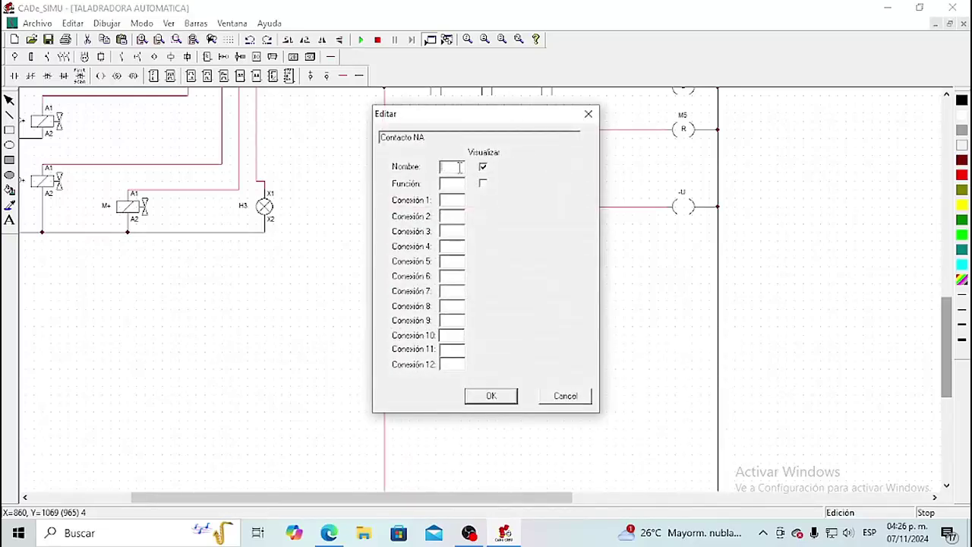
pyautogui.write('M0')
pyautogui.click(497, 400)
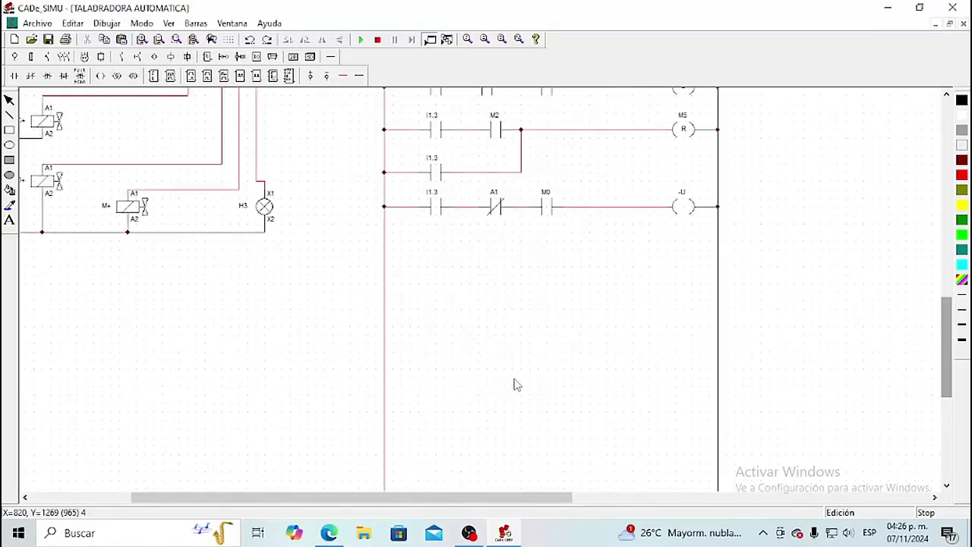
pyautogui.doubleClick(683, 207)
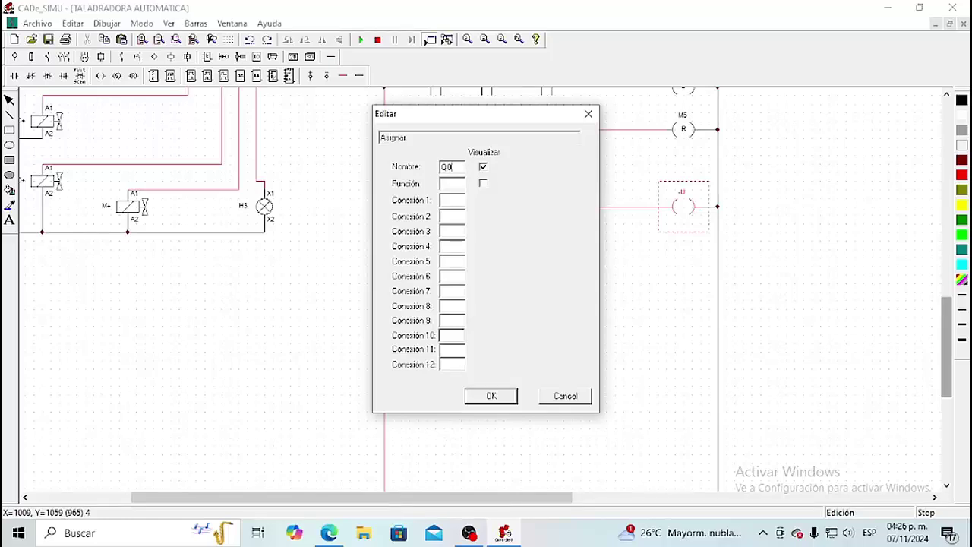
pyautogui.click(491, 396)
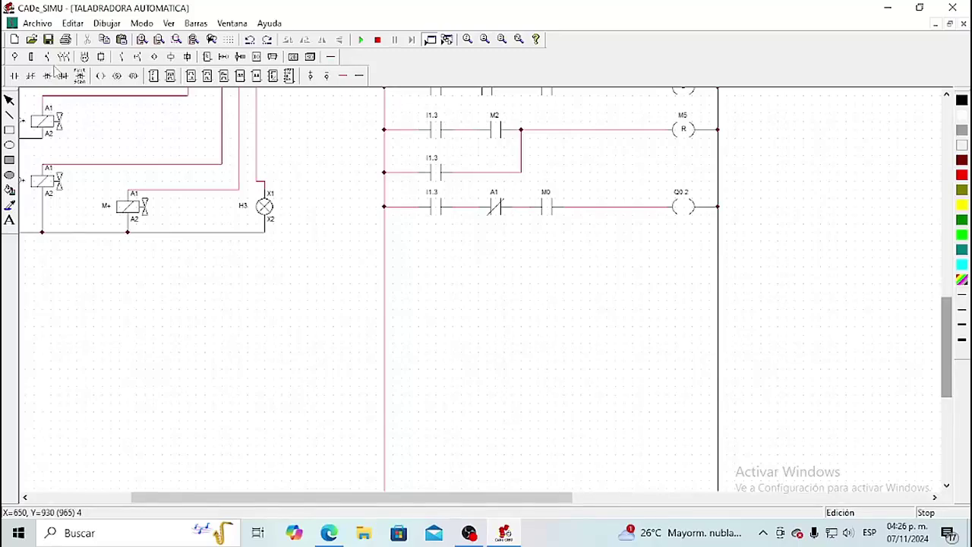
# Step: Add a normally open contact named Q0.2 and wire it in parallel with the I1.3 contact of the Q0.2 rung
pyautogui.click(15, 76)
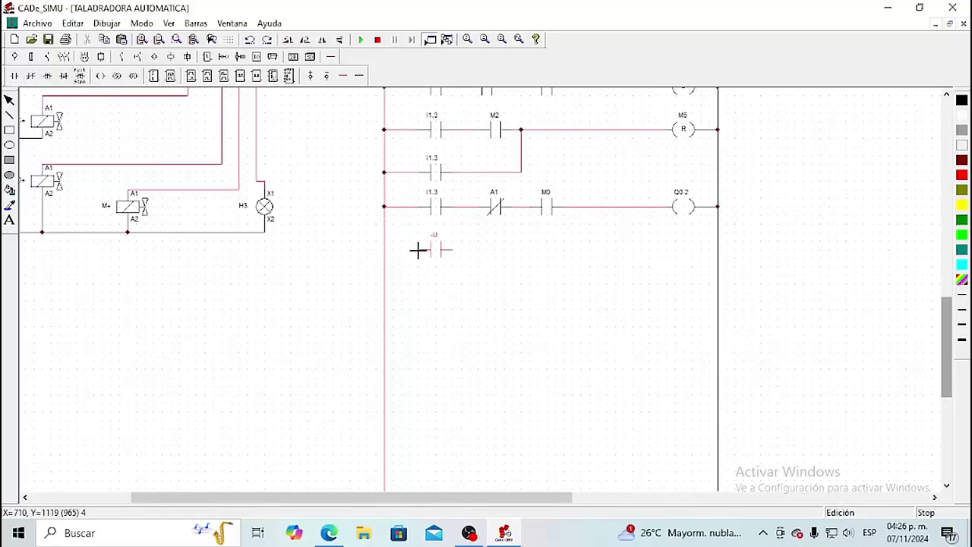
pyautogui.click(418, 250)
pyautogui.click(342, 76)
pyautogui.moveTo(385, 250)
pyautogui.mouseDown()
pyautogui.moveTo(416, 253)
pyautogui.moveTo(461, 237)
pyautogui.moveTo(467, 210)
pyautogui.mouseUp()
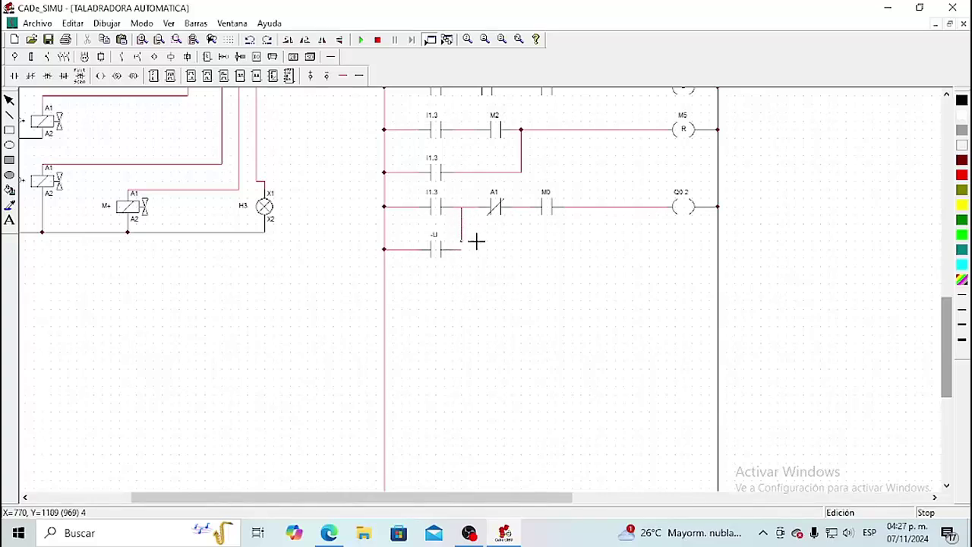
pyautogui.doubleClick(435, 250)
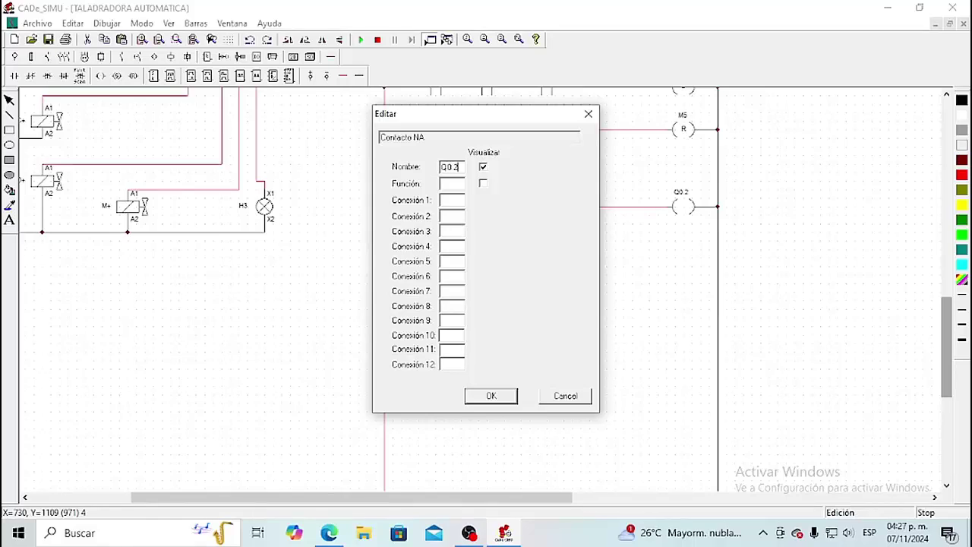
pyautogui.click(490, 396)
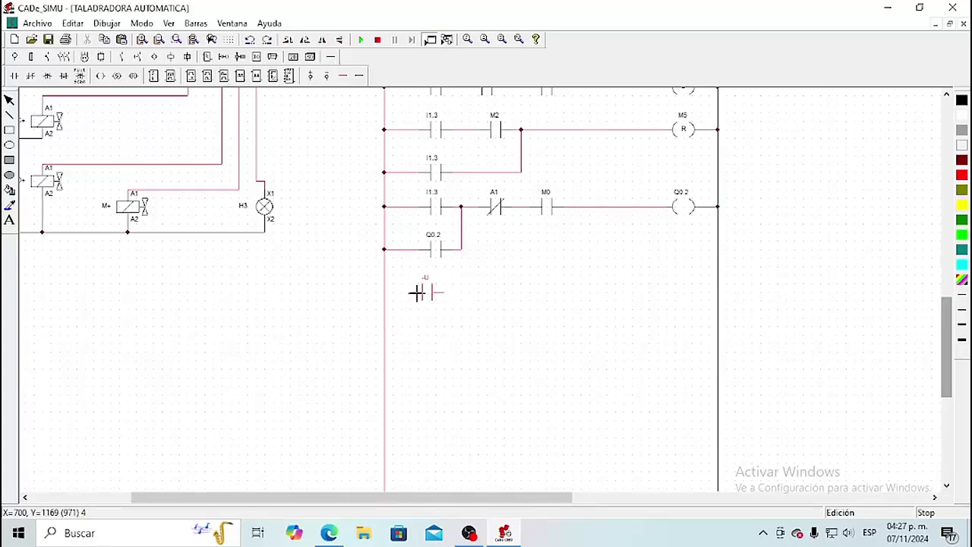
# Step: Place five normally open contacts and an assign coil in a row below the Q0.2 branch as the sixteenth rung
pyautogui.click(418, 293)
pyautogui.click(469, 293)
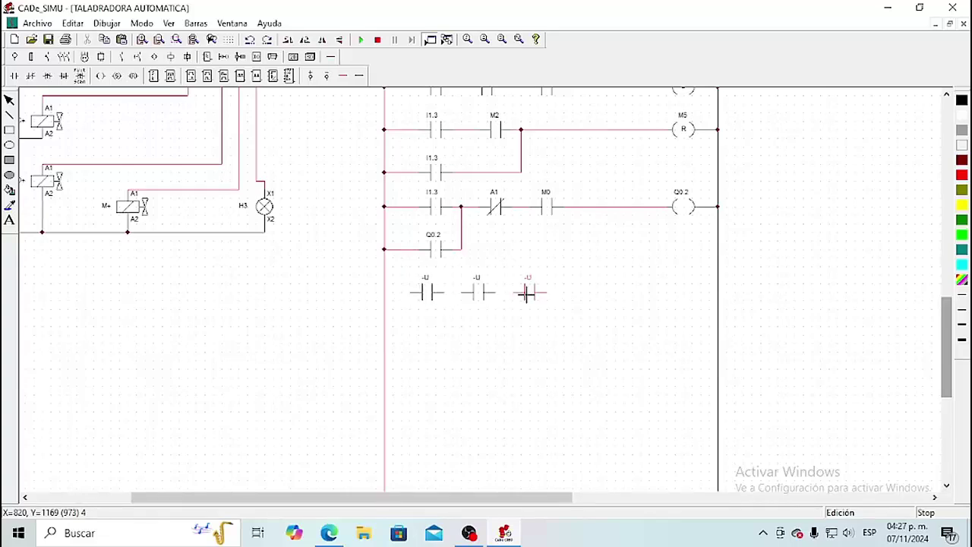
pyautogui.click(526, 294)
pyautogui.click(592, 294)
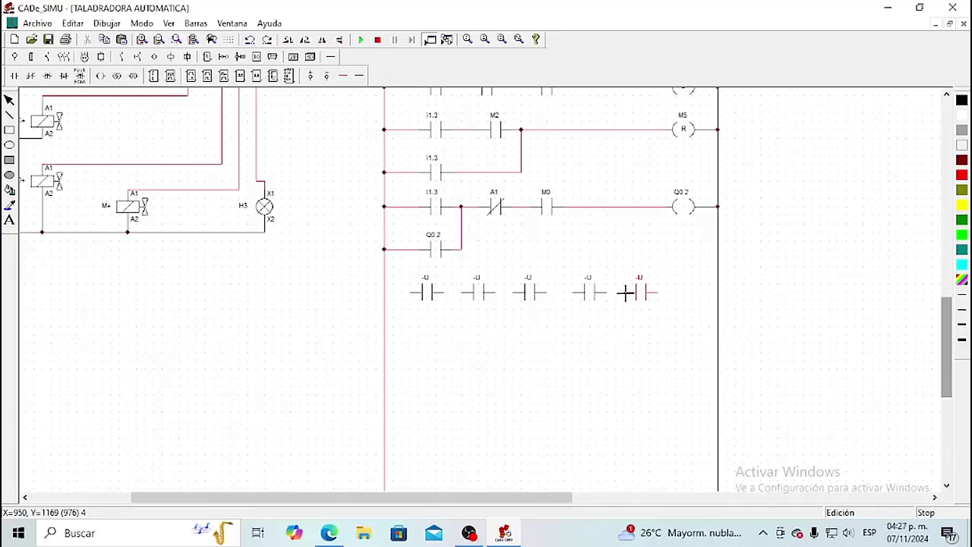
pyautogui.click(626, 294)
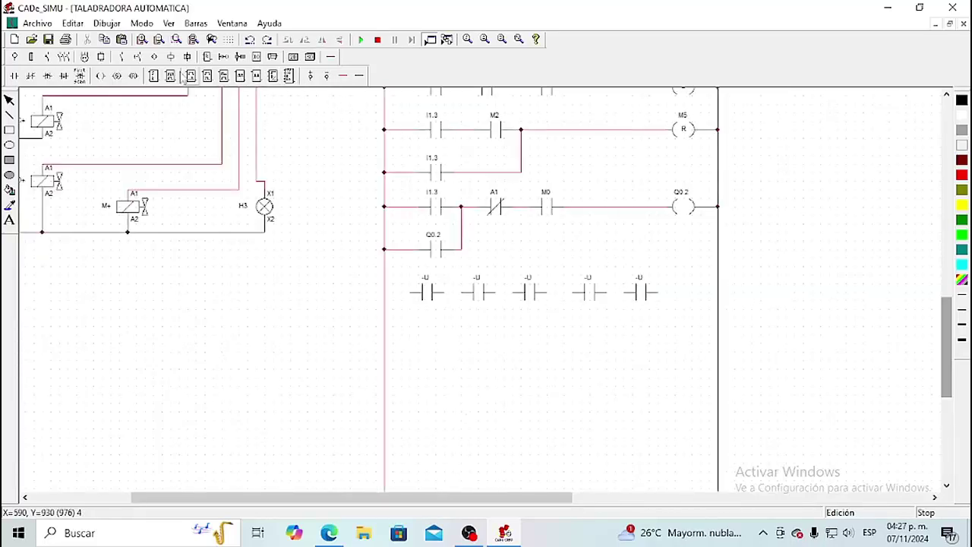
pyautogui.click(116, 77)
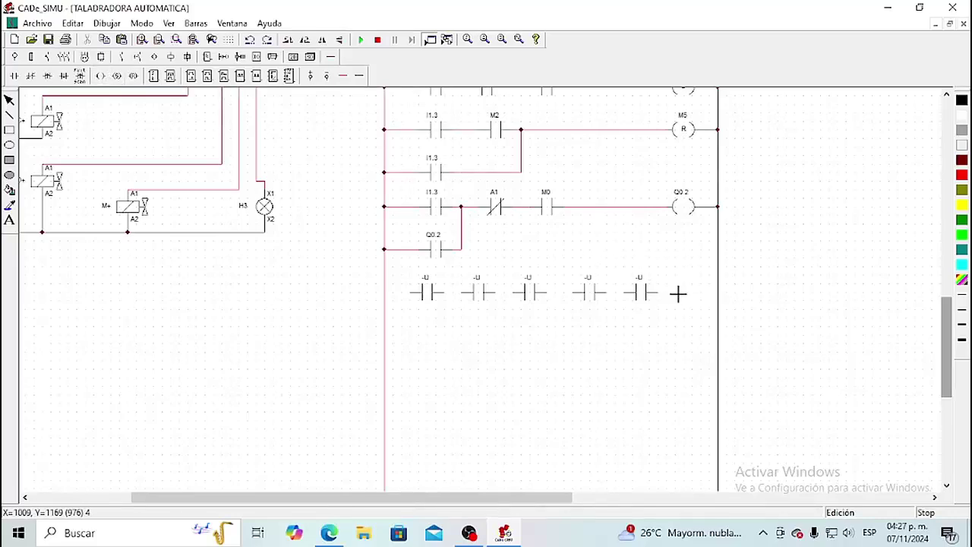
pyautogui.click(678, 293)
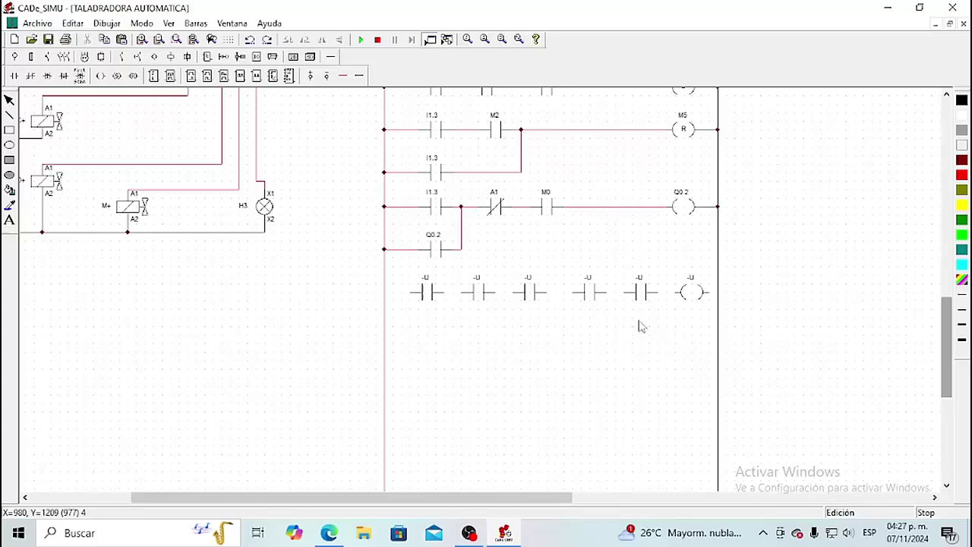
# Step: Wire the sixteenth rung's five contacts and coil in series between the positive and negative rails
pyautogui.click(344, 76)
pyautogui.moveTo(387, 292); pyautogui.dragTo(472, 293)
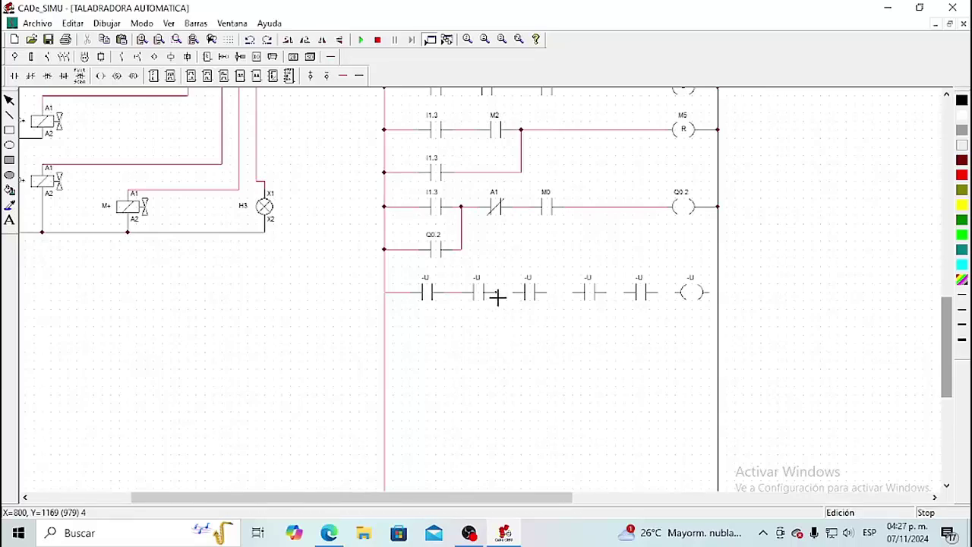
pyautogui.moveTo(497, 295); pyautogui.dragTo(610, 294)
pyautogui.moveTo(621, 294); pyautogui.dragTo(677, 295)
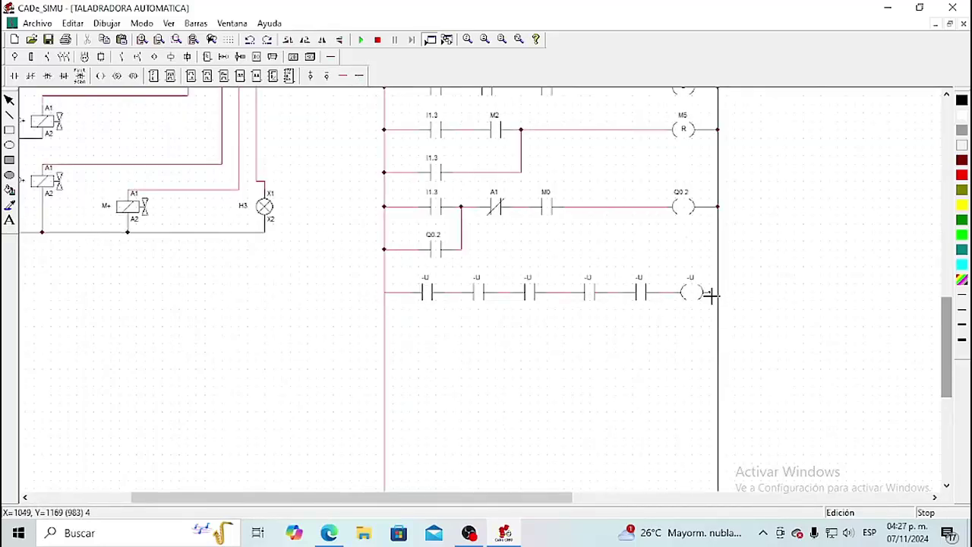
pyautogui.rightClick(696, 332)
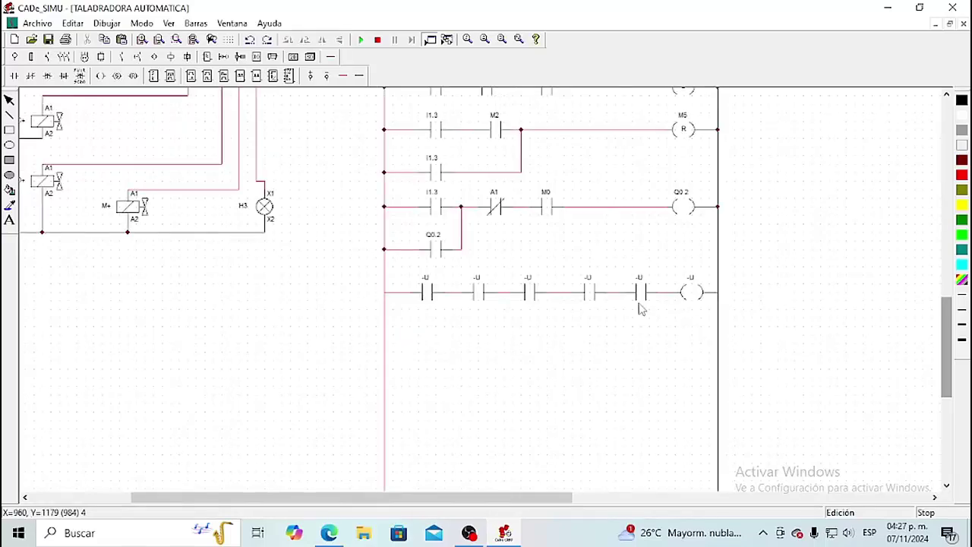
# Step: Replace the sixteenth rung's fifth and third contacts with normally closed contacts
pyautogui.click(641, 298)
pyautogui.press('Delete')
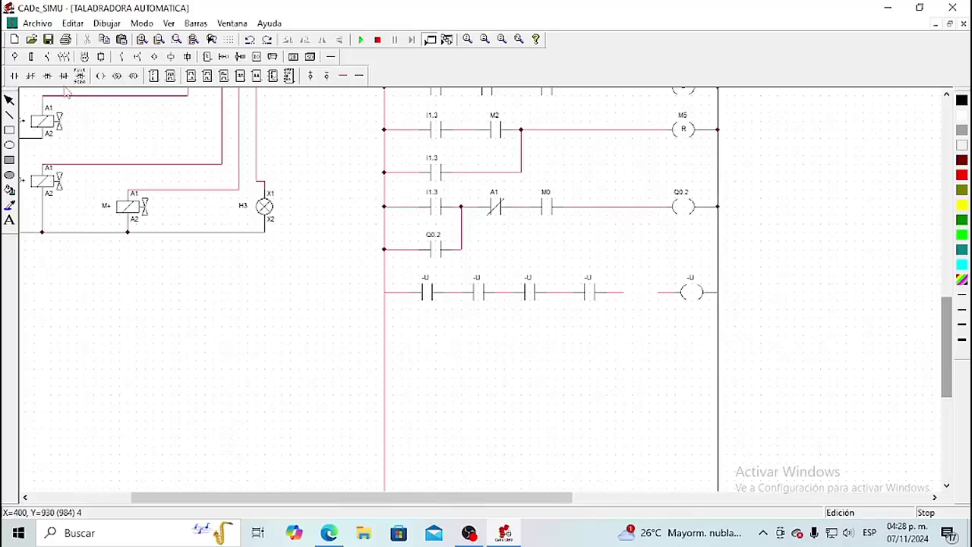
pyautogui.click(33, 77)
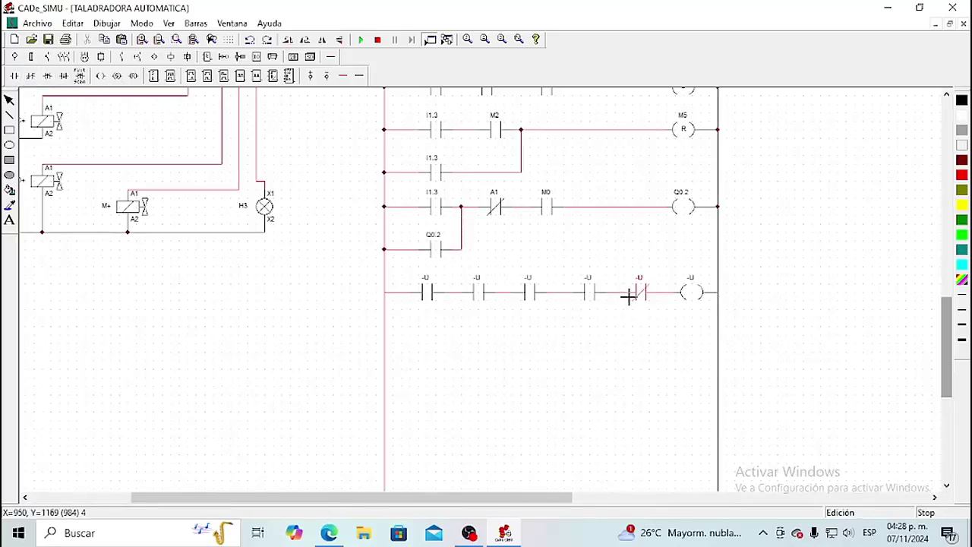
pyautogui.click(629, 296)
pyautogui.click(534, 296)
pyautogui.press('Delete')
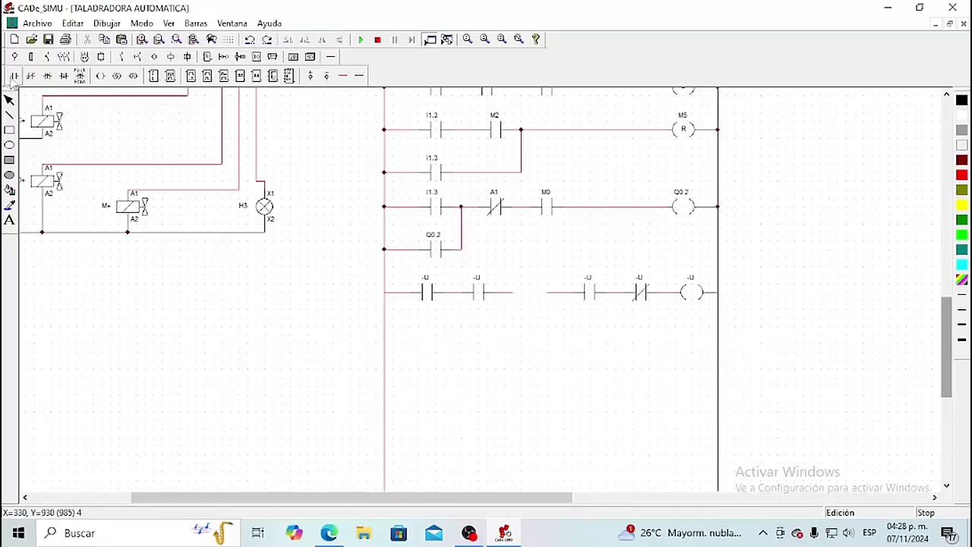
pyautogui.click(30, 77)
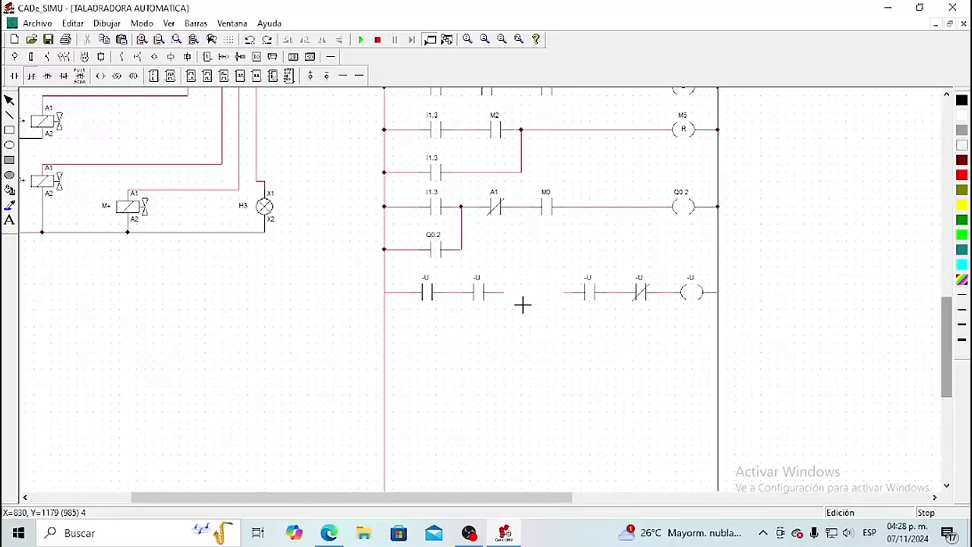
pyautogui.click(515, 299)
pyautogui.press('Escape')
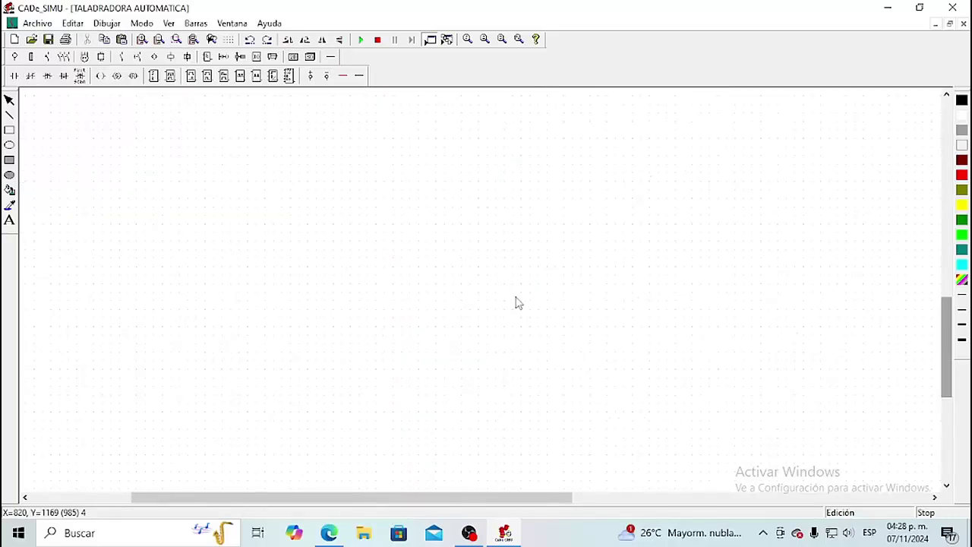
# Step: Name the sixteenth rung's first contact M1 and its second contact I0.2
pyautogui.click(430, 298)
pyautogui.doubleClick(430, 299)
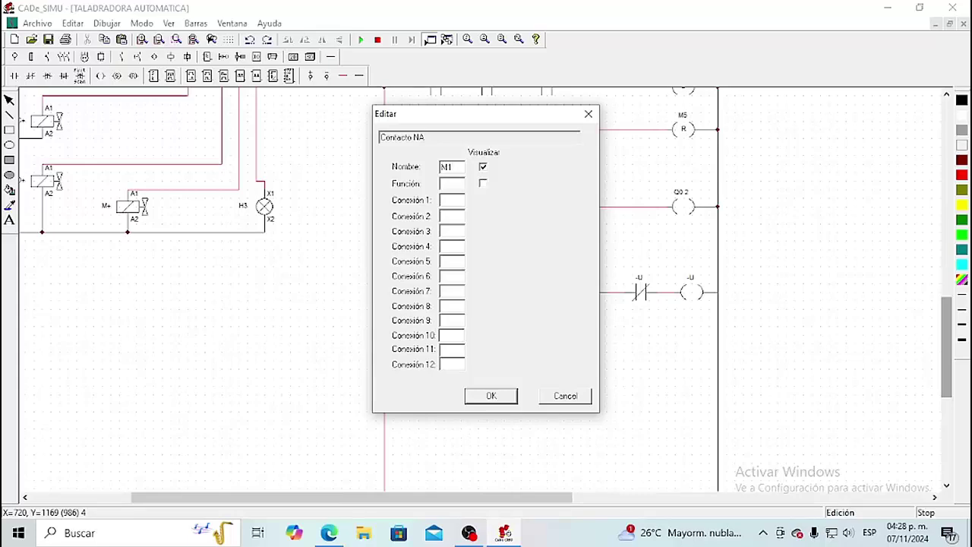
pyautogui.click(490, 395)
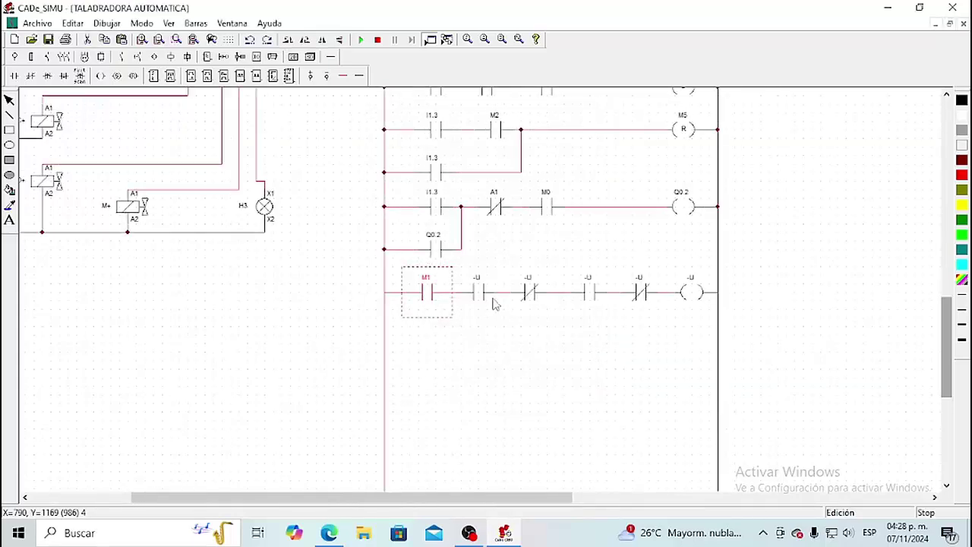
pyautogui.doubleClick(477, 299)
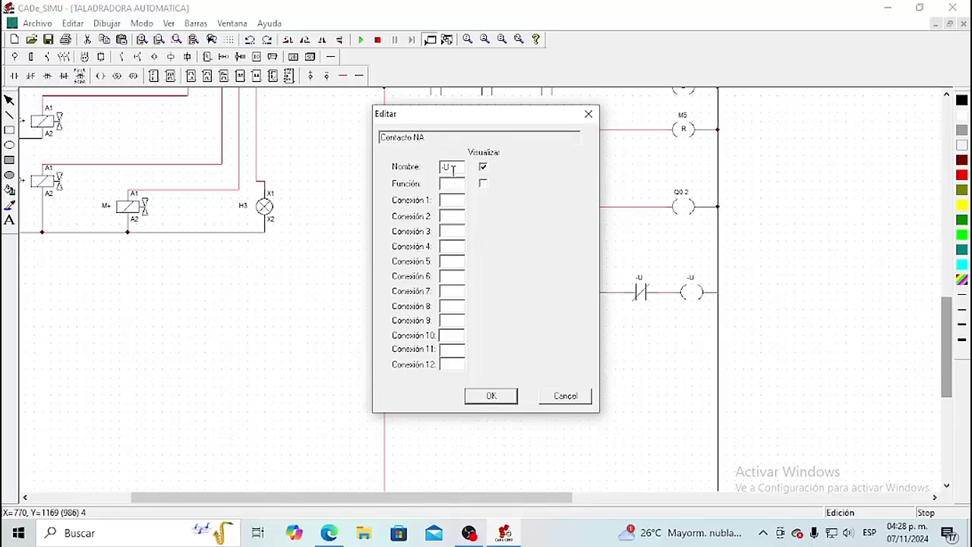
pyautogui.press('BackSpace')
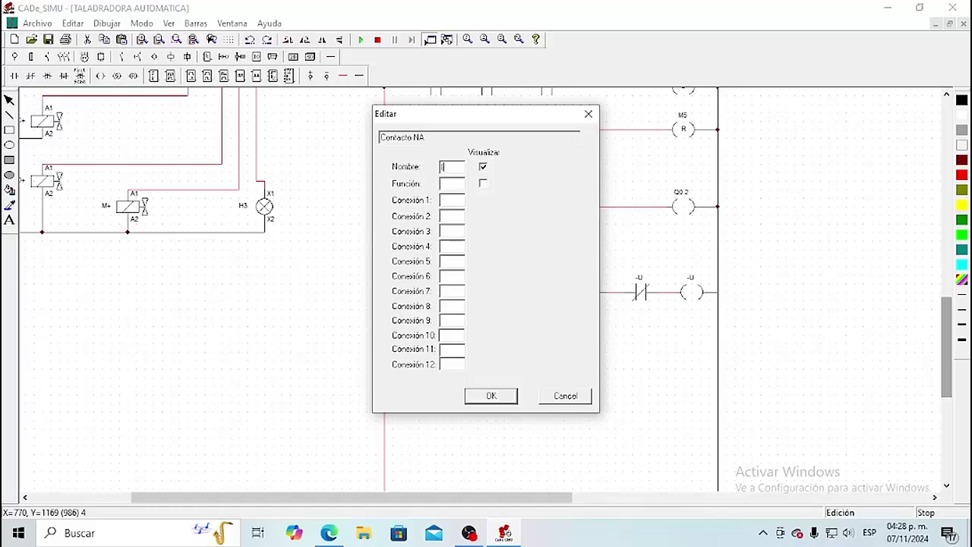
pyautogui.write('I0.2')
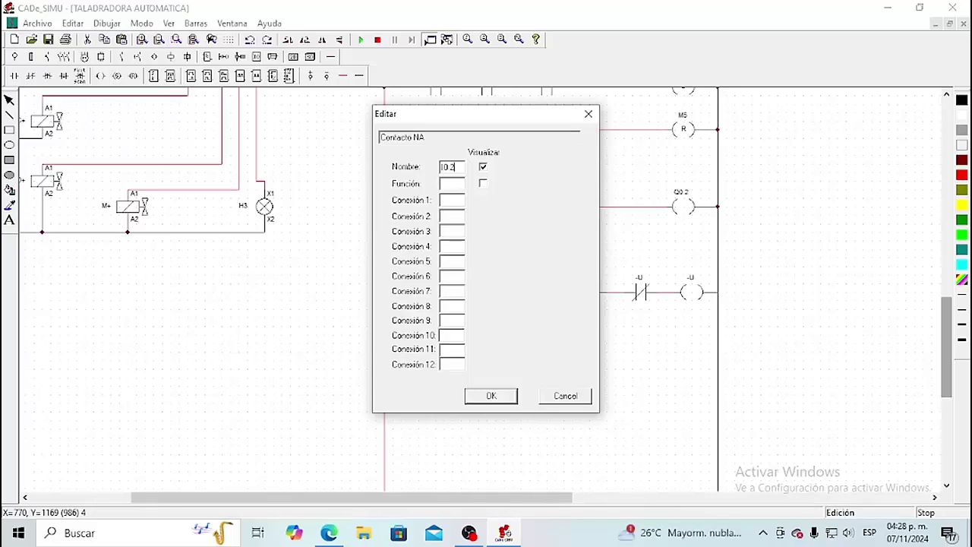
pyautogui.click(491, 396)
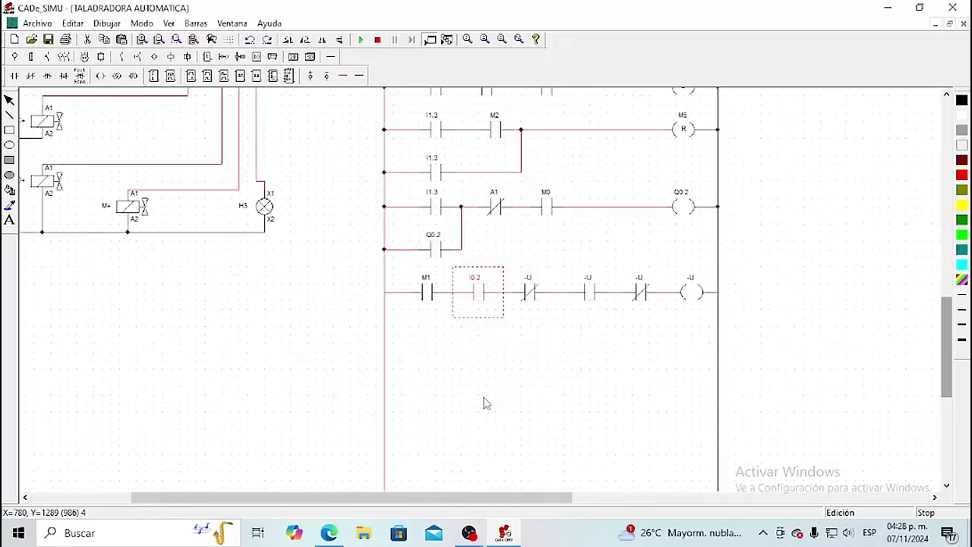
# Step: Name the sixteenth rung's normally closed third contact M2 and its fourth contact M0
pyautogui.click(532, 302)
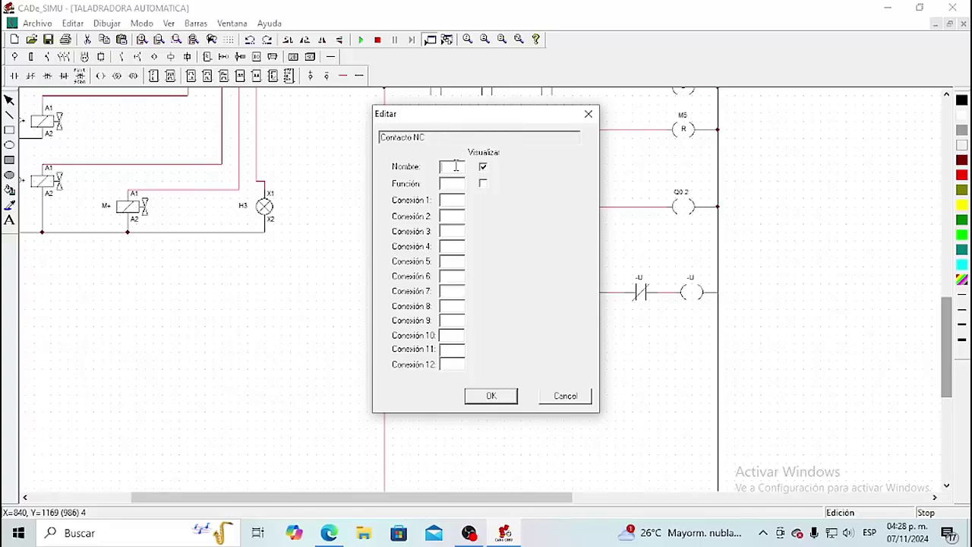
pyautogui.write('M2')
pyautogui.click(480, 400)
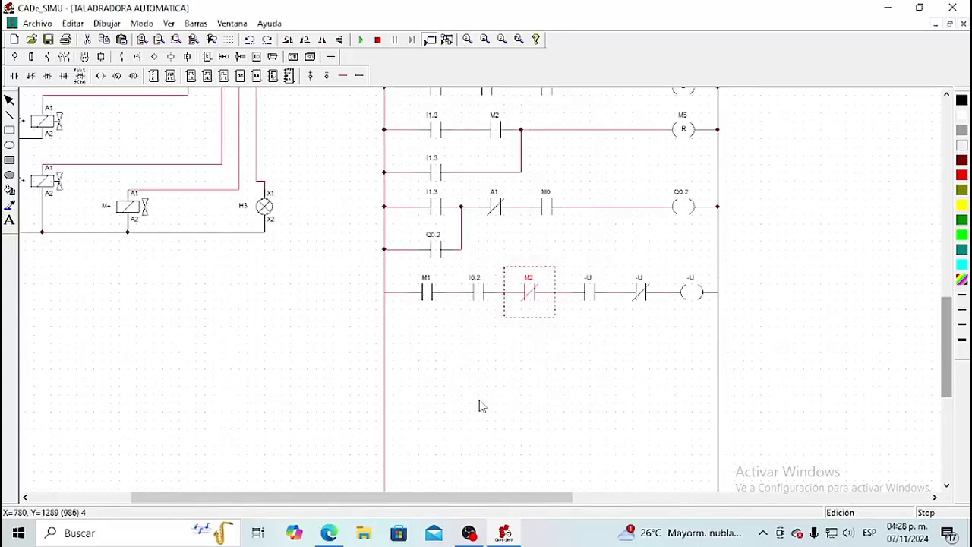
pyautogui.doubleClick(592, 297)
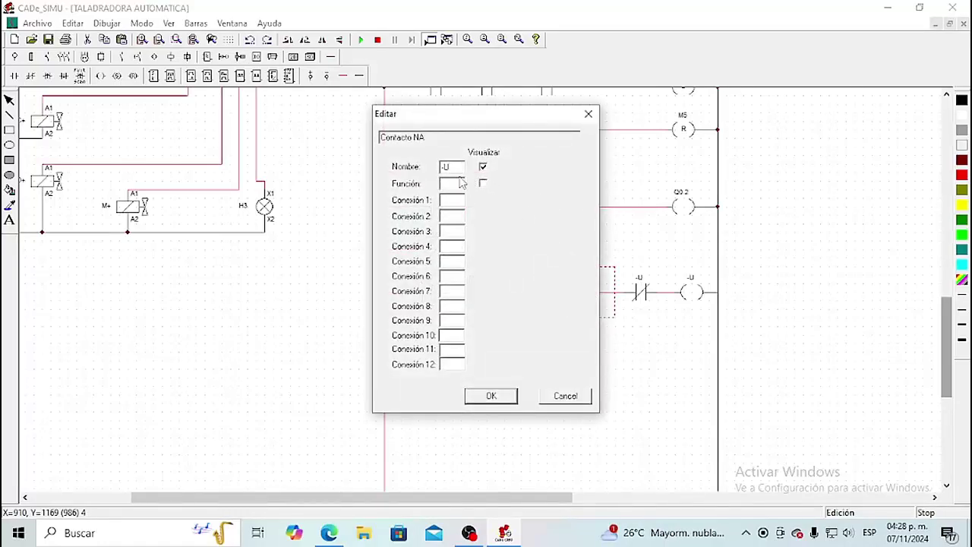
pyautogui.write('M0')
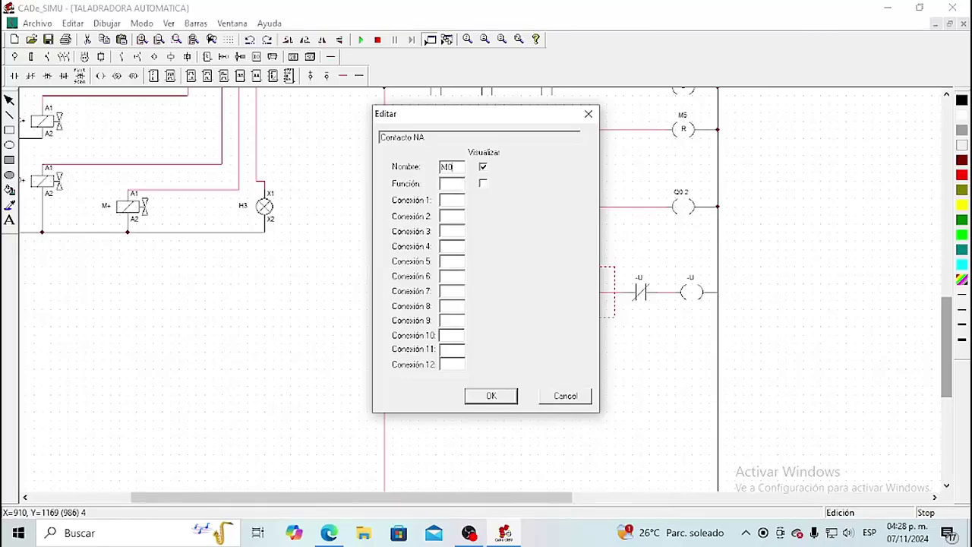
pyautogui.click(511, 401)
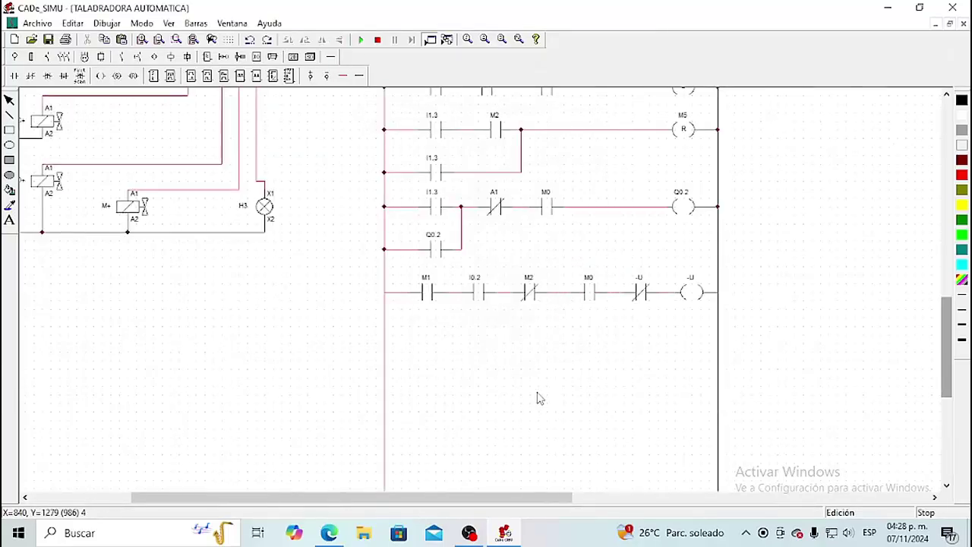
# Step: Name the sixteenth rung's normally closed fifth contact M5 and its coil Q0.5
pyautogui.doubleClick(641, 295)
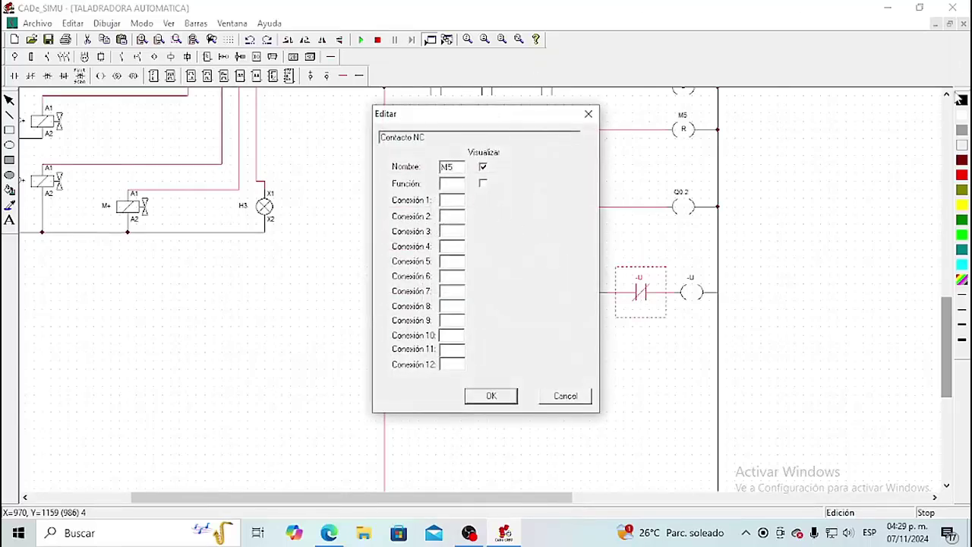
pyautogui.click(492, 396)
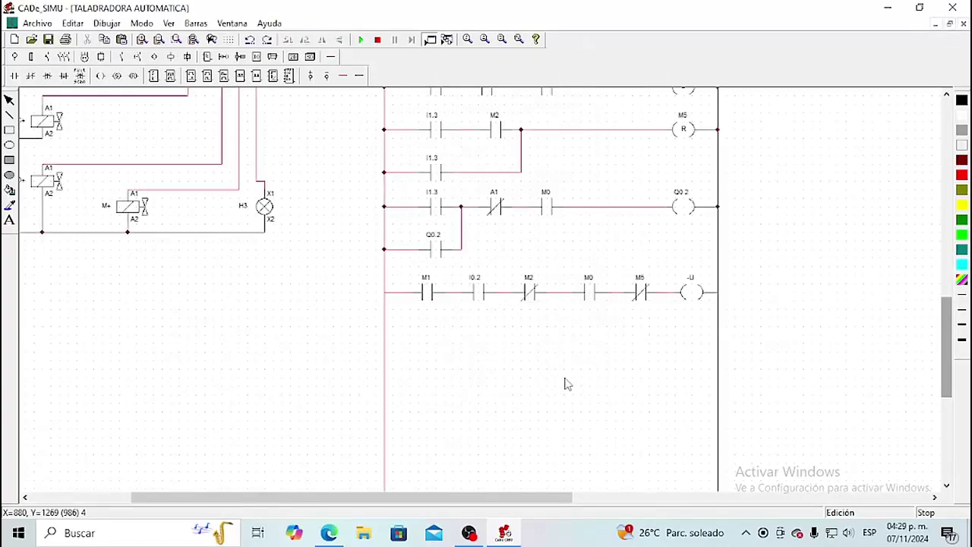
pyautogui.doubleClick(693, 295)
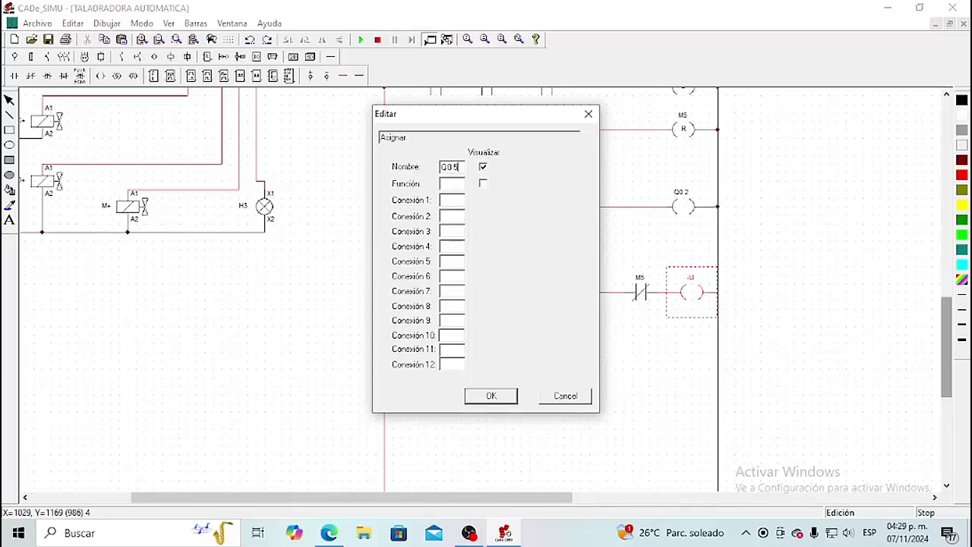
pyautogui.click(466, 402)
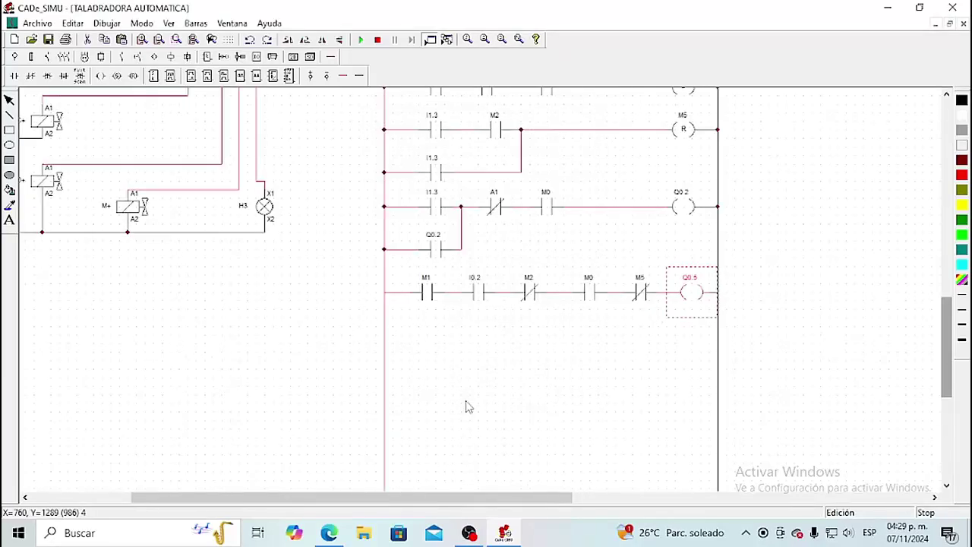
pyautogui.click(469, 407)
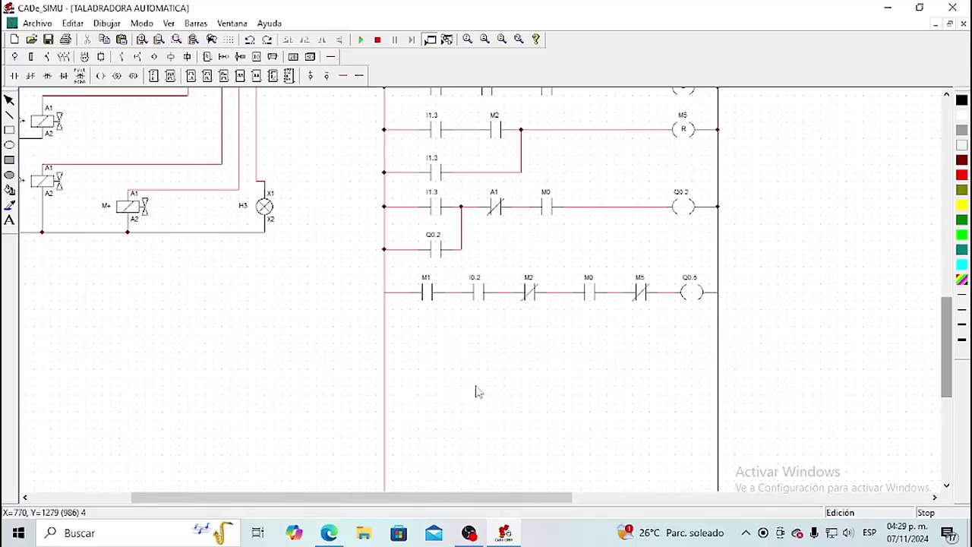
# Step: Add two series normally open contacts below the Q0.5 rung and wire them from the positive rail to the junction between M0 and M5
pyautogui.click(13, 75)
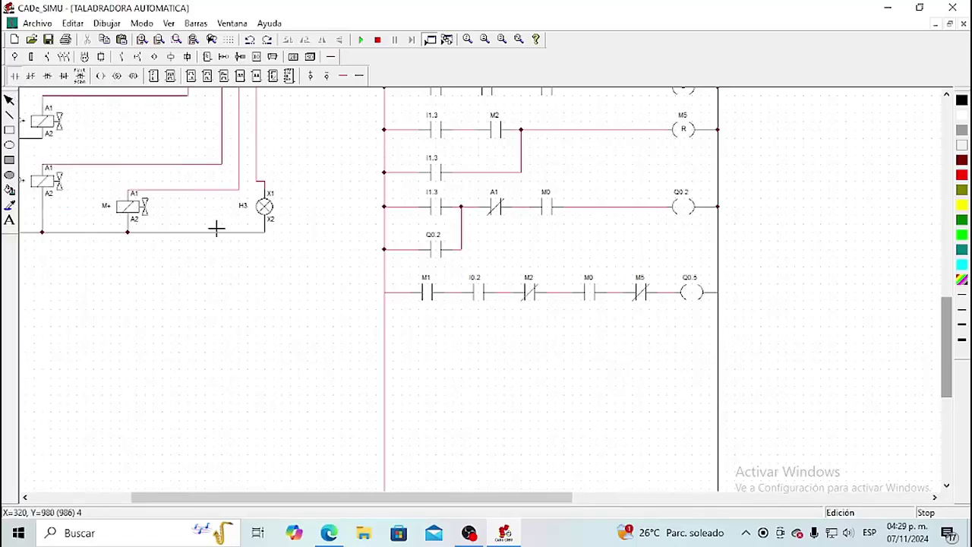
pyautogui.click(419, 336)
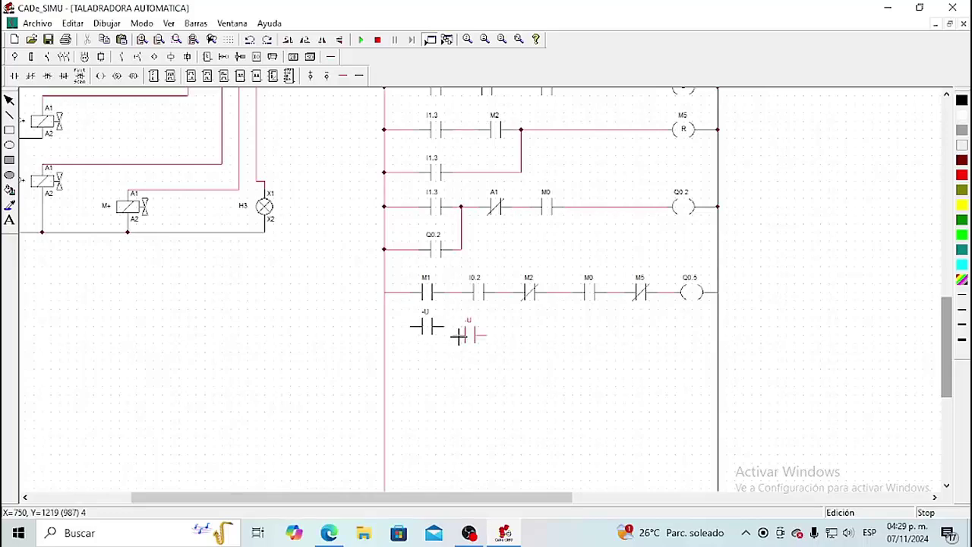
pyautogui.click(470, 334)
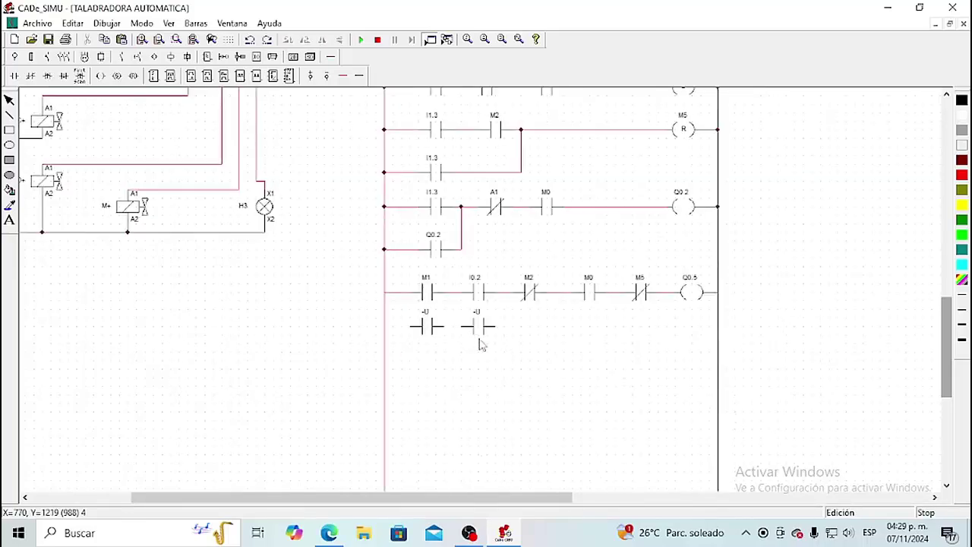
pyautogui.click(343, 76)
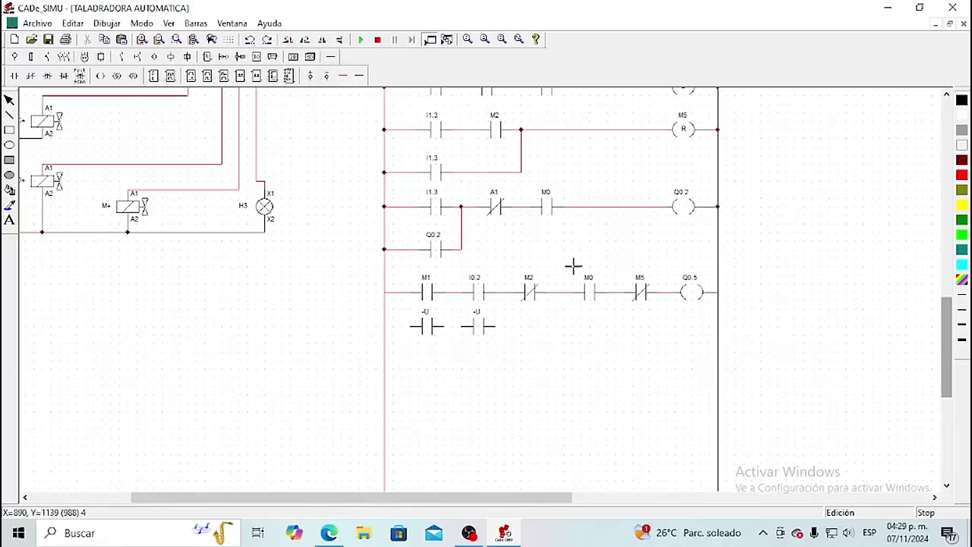
pyautogui.moveTo(622, 296); pyautogui.dragTo(623, 327)
pyautogui.moveTo(495, 327); pyautogui.dragTo(614, 336)
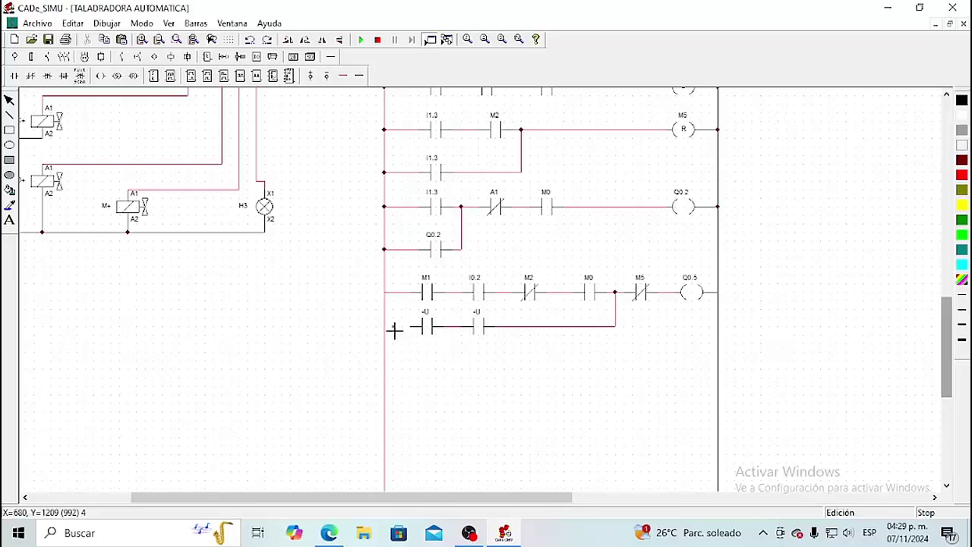
pyautogui.moveTo(393, 329); pyautogui.dragTo(411, 330)
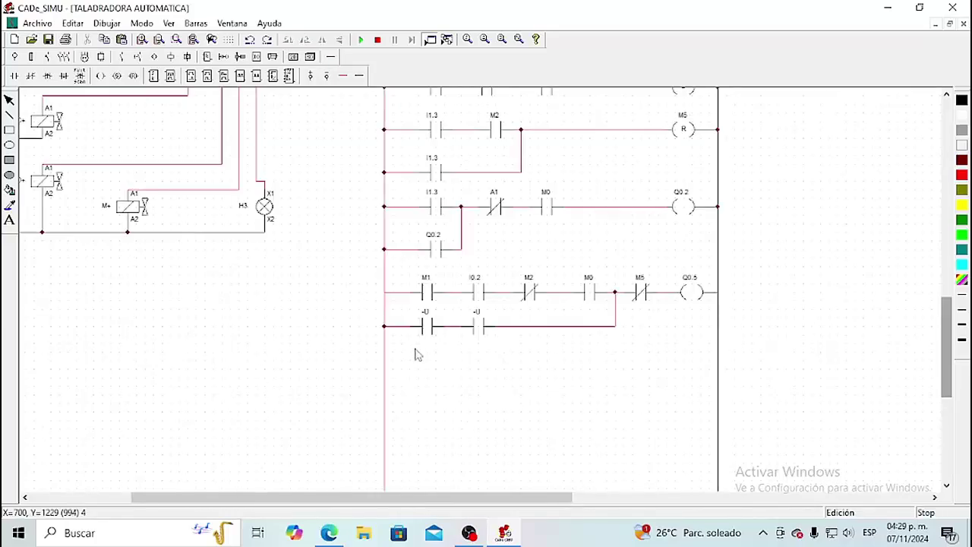
pyautogui.press('Escape')
# Step: Name the two contacts of the Q0.5 rung's parallel branch M3 and M4
pyautogui.click(433, 335)
pyautogui.doubleClick(433, 335)
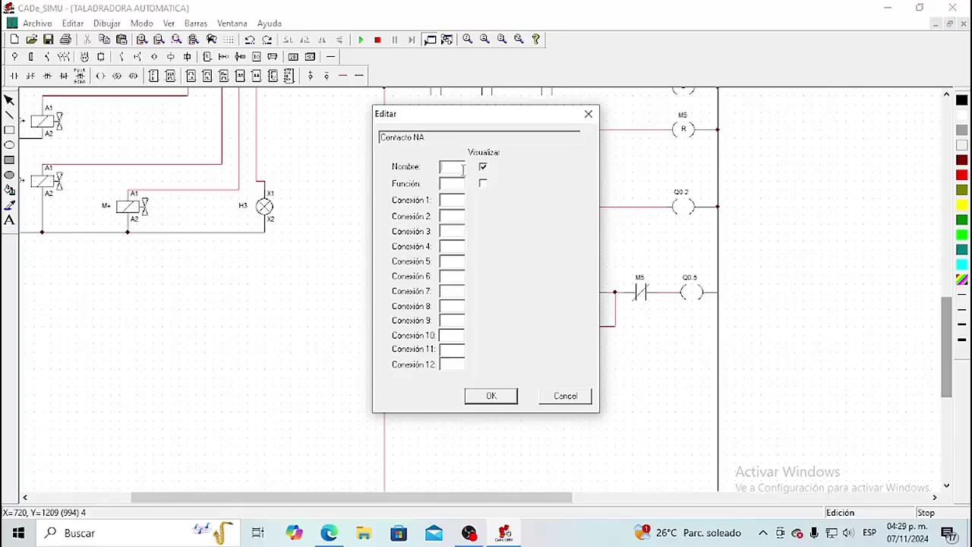
pyautogui.write('M3')
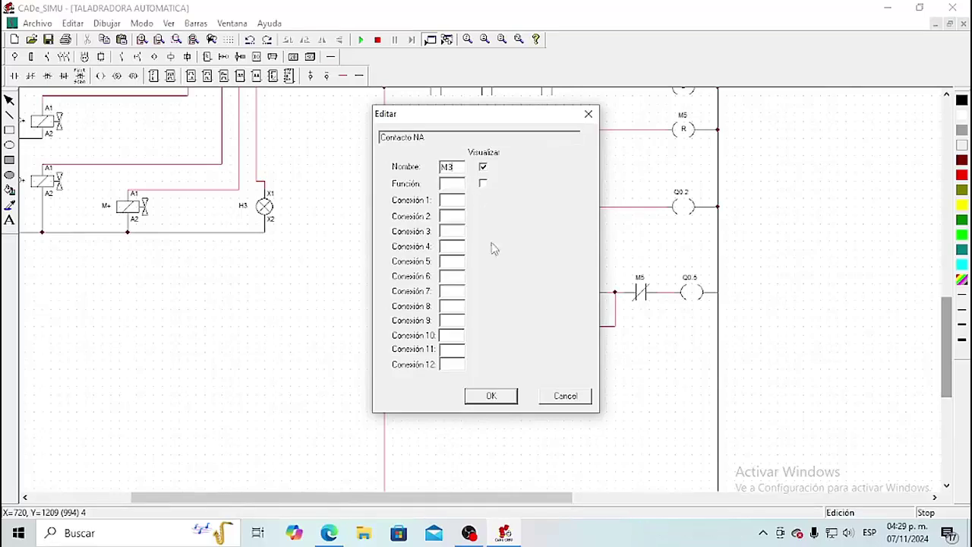
pyautogui.click(513, 392)
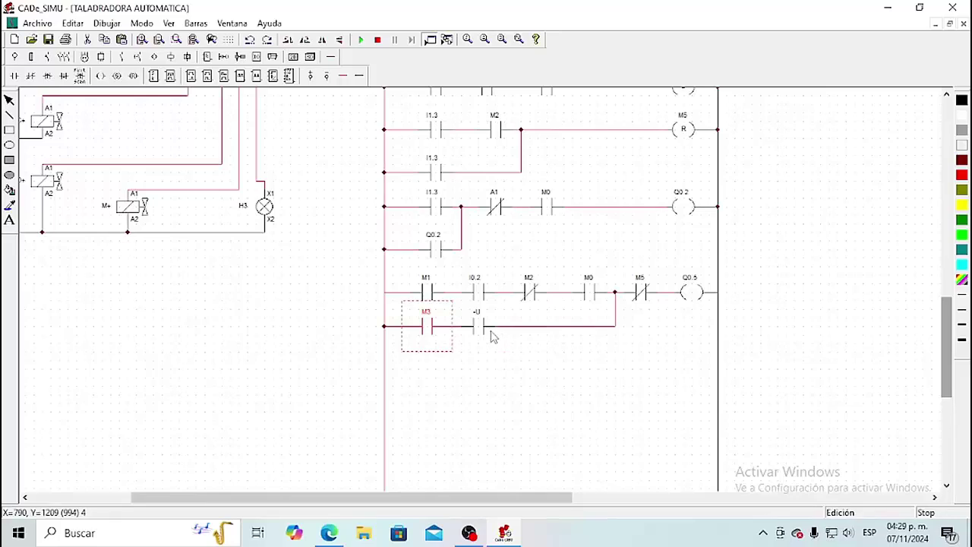
pyautogui.doubleClick(483, 331)
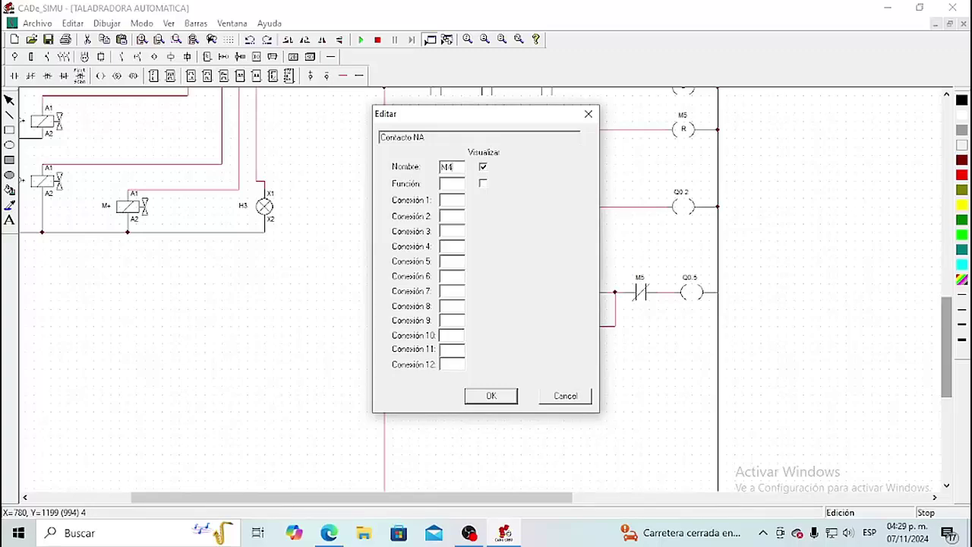
pyautogui.click(491, 396)
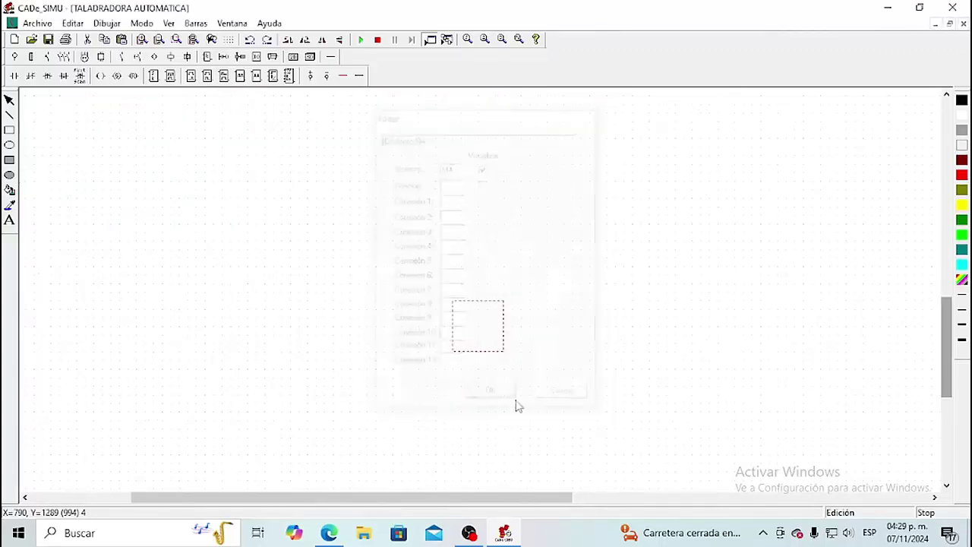
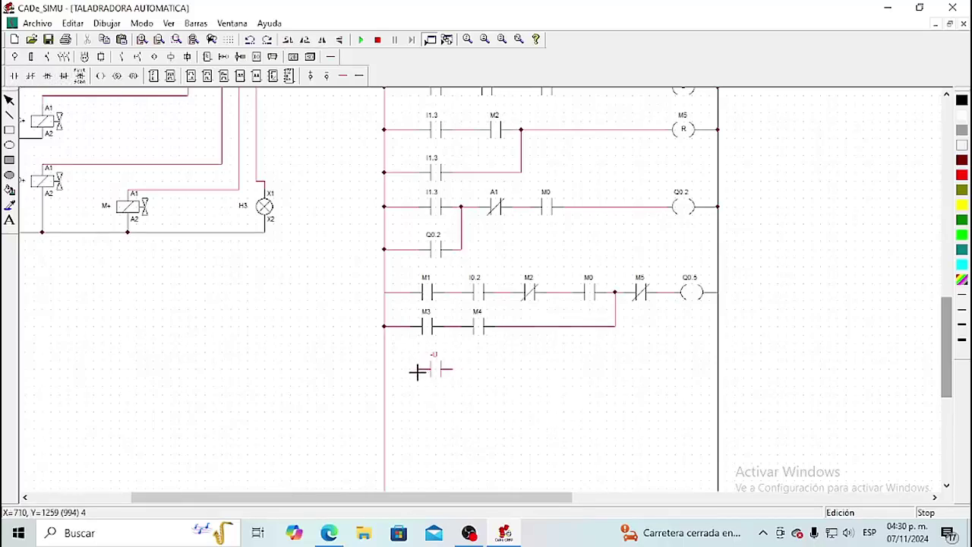
# Step: Start the seventeenth rung with two normally open contacts and a coil below the Q0.5 rung, and name the coil Q0.3
pyautogui.click(418, 370)
pyautogui.click(483, 372)
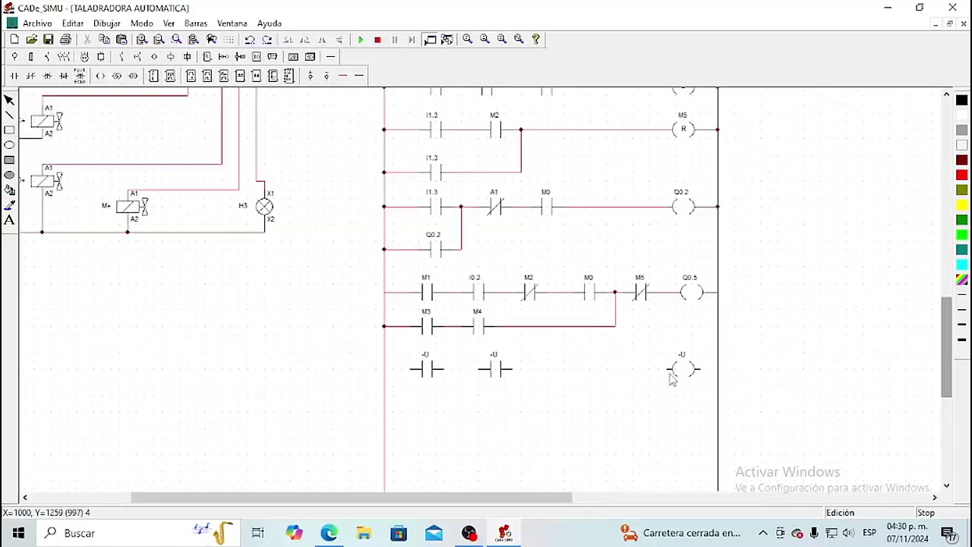
pyautogui.click(680, 372)
pyautogui.doubleClick(681, 380)
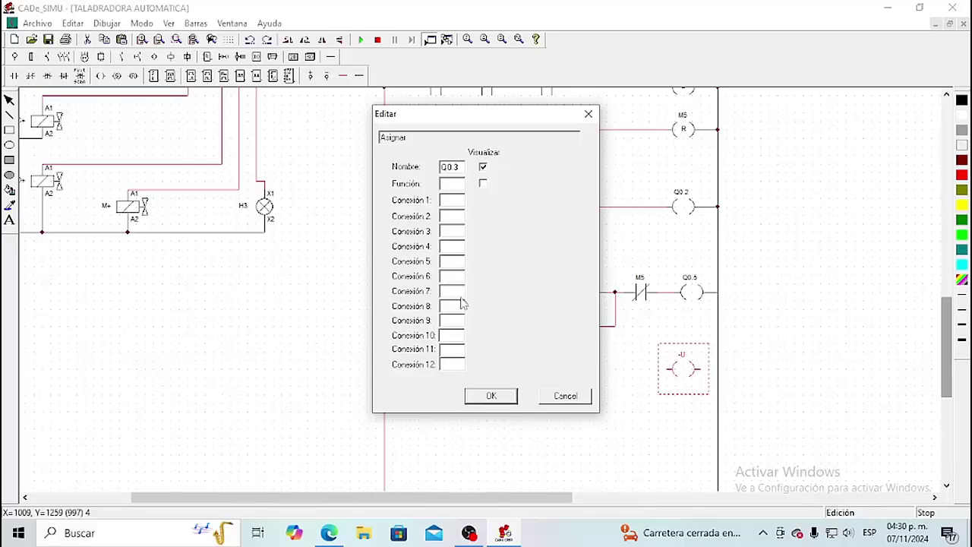
pyautogui.click(491, 396)
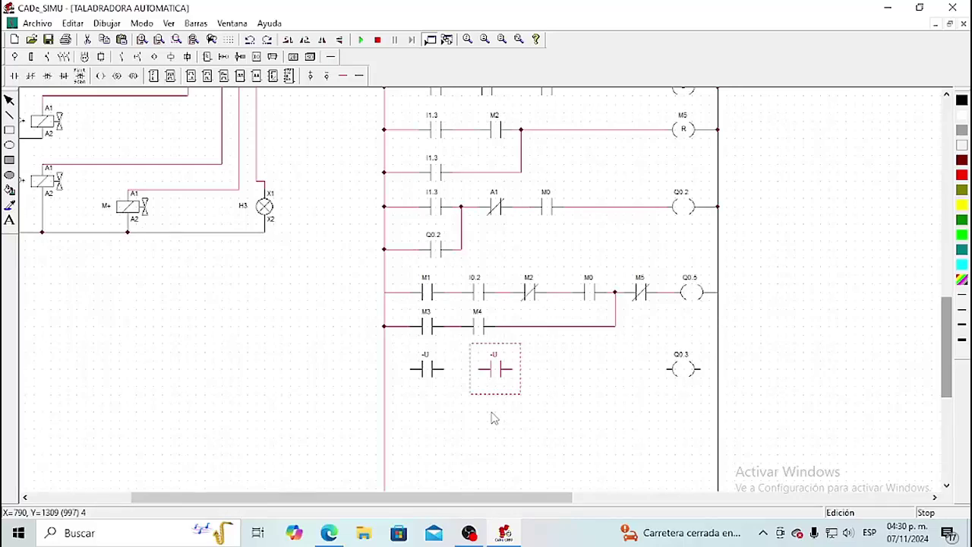
# Step: Name the Q0.3 rung's second contact M0 and its first contact Q0.5
pyautogui.doubleClick(496, 372)
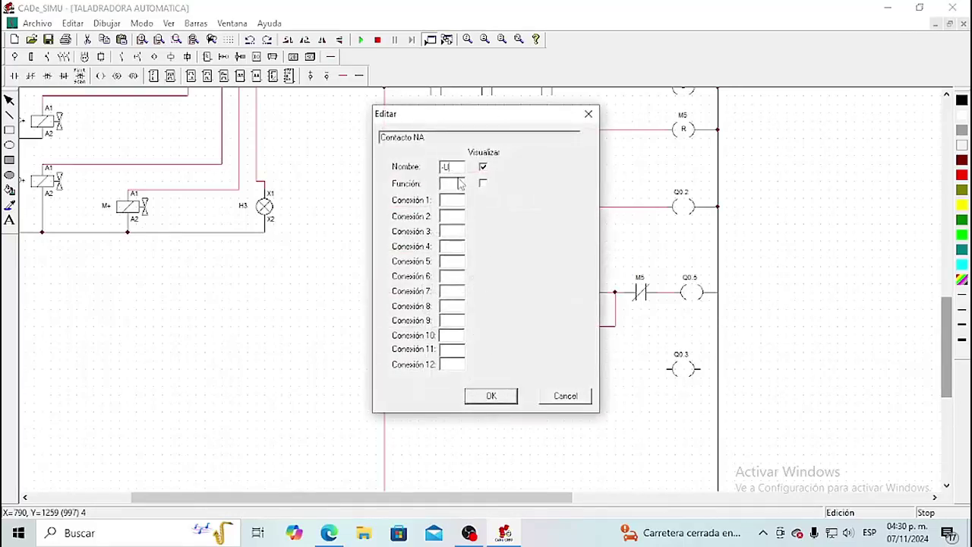
pyautogui.write('M0')
pyautogui.click(493, 396)
pyautogui.click(504, 416)
pyautogui.click(433, 380)
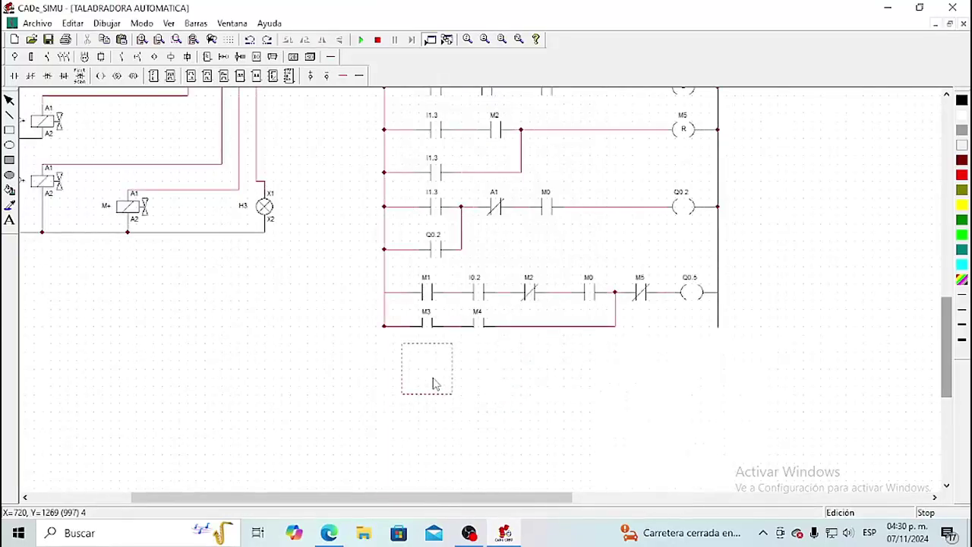
pyautogui.doubleClick(433, 383)
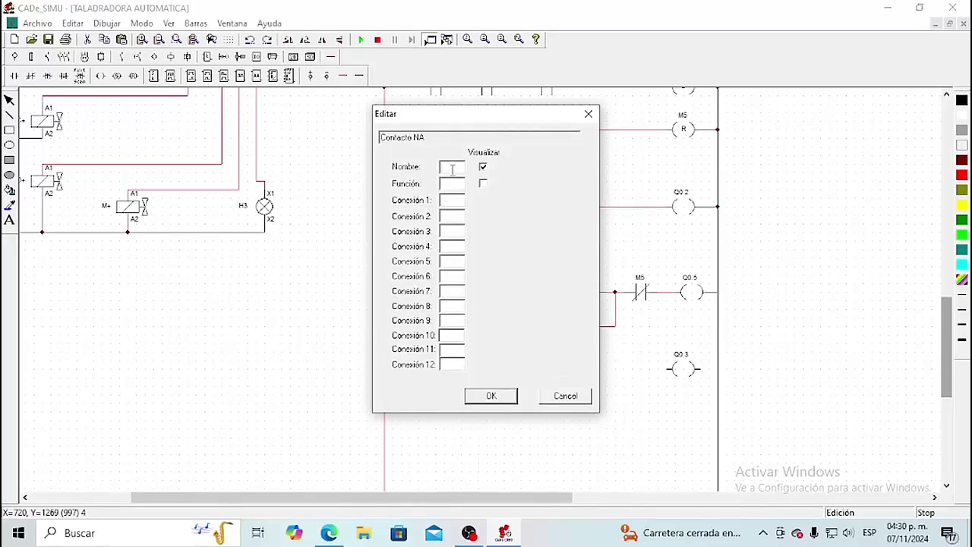
pyautogui.write('Q0.5')
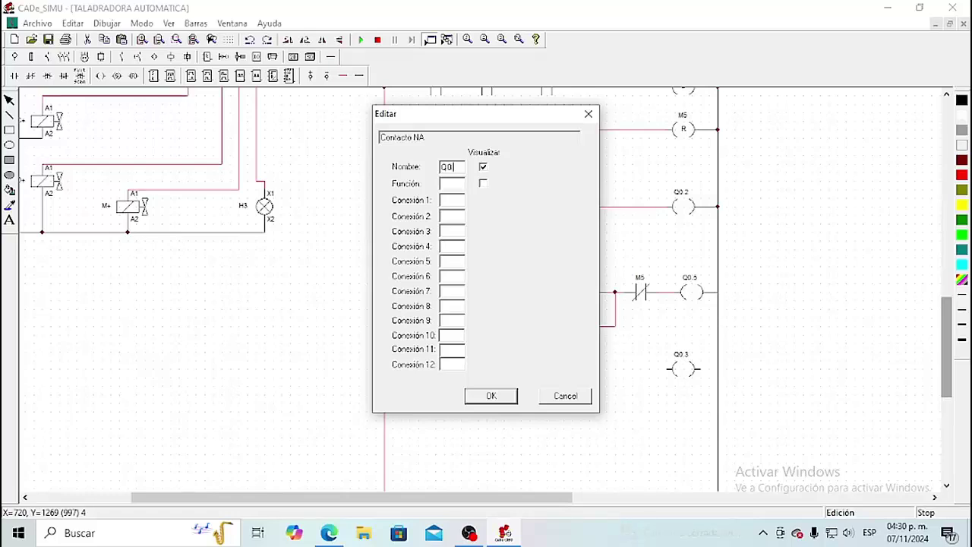
pyautogui.click(494, 396)
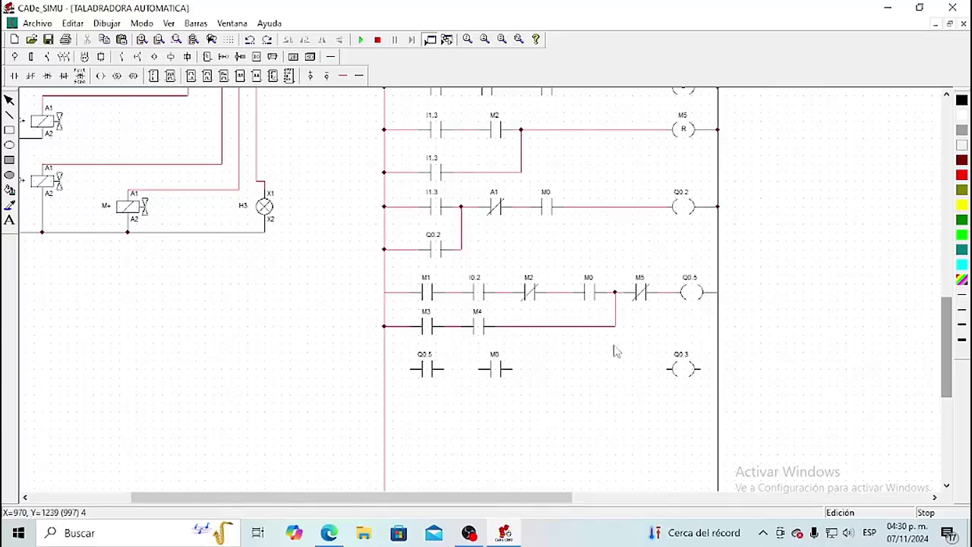
# Step: Wire the Q0.3 rung from the positive rail through the Q0.5 and M0 contacts and the coil to the opposite rail
pyautogui.click(343, 75)
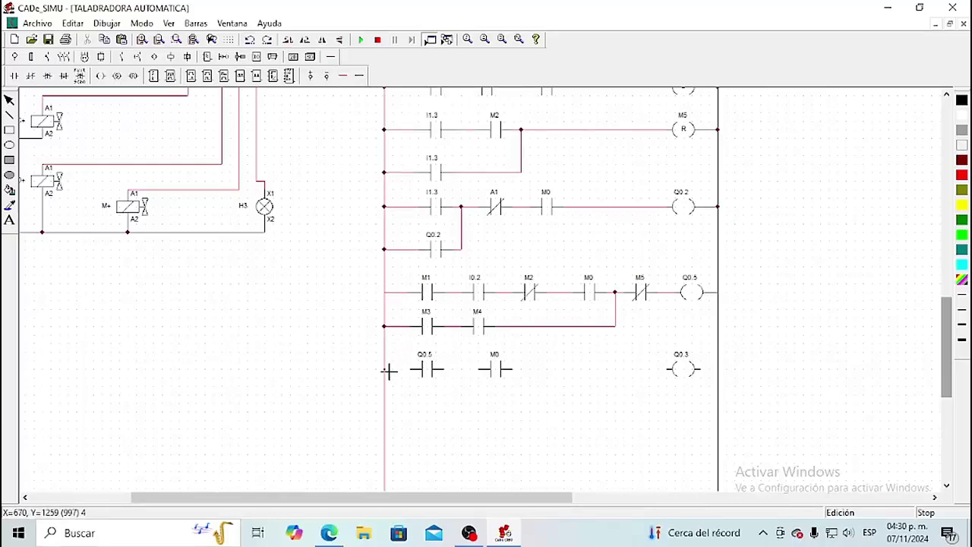
pyautogui.moveTo(394, 370)
pyautogui.mouseDown()
pyautogui.moveTo(654, 381)
pyautogui.moveTo(668, 372)
pyautogui.mouseUp()
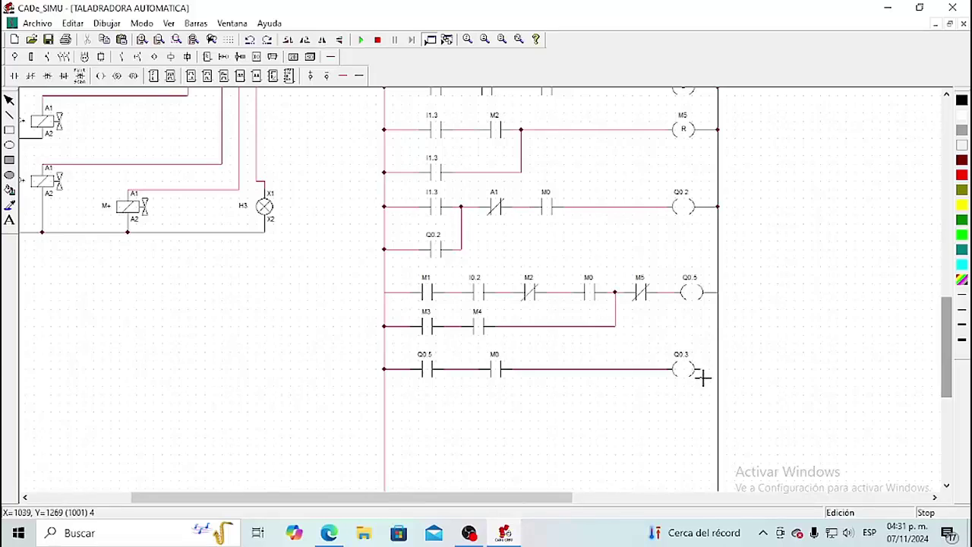
pyautogui.moveTo(704, 372); pyautogui.dragTo(718, 373)
# Step: Add three normally open contacts below the Q0.3 rung and wire them in series from the positive rail
pyautogui.moveTo(946, 388); pyautogui.dragTo(948, 392)
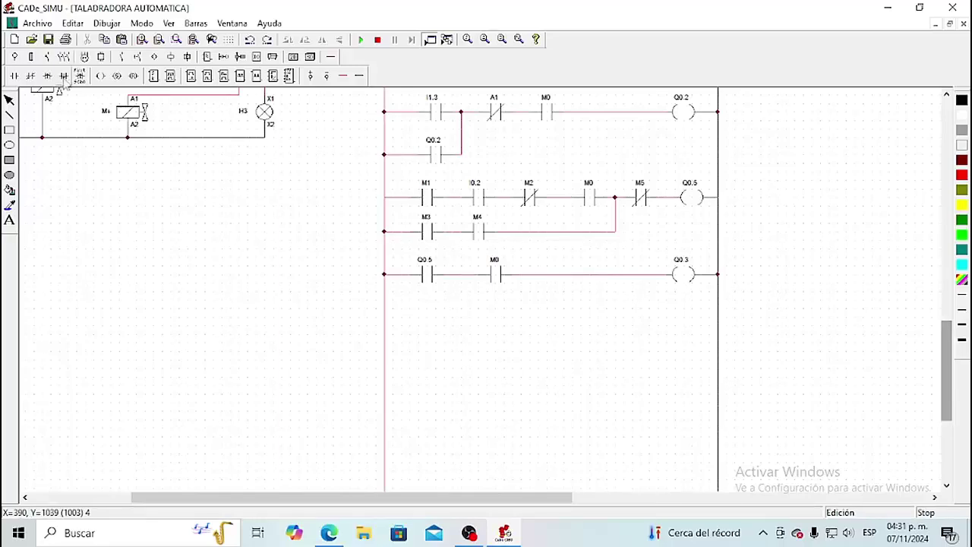
pyautogui.click(14, 76)
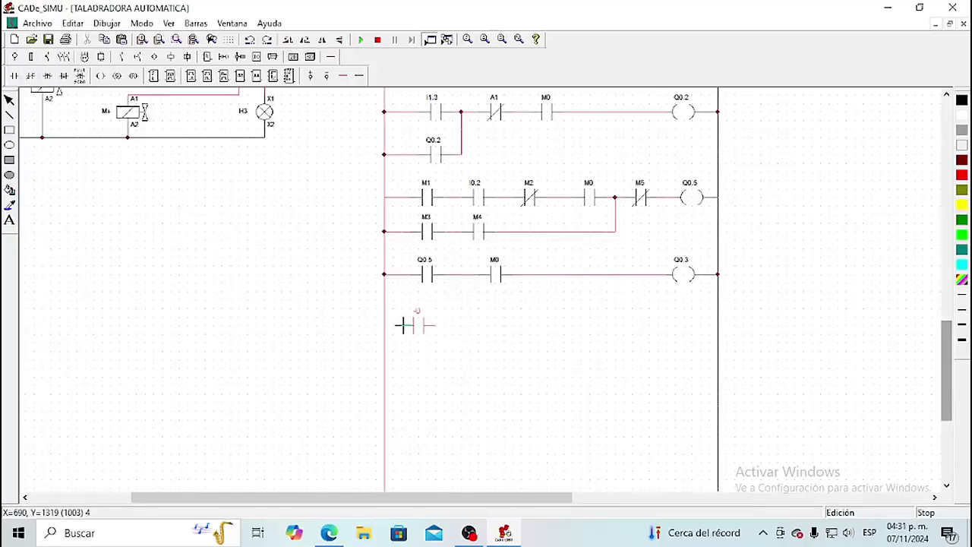
pyautogui.click(401, 319)
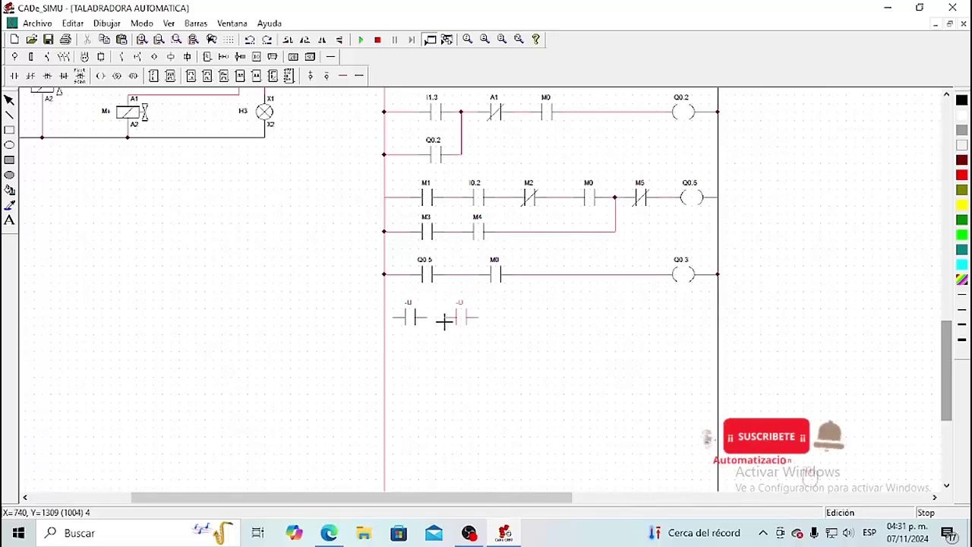
pyautogui.click(460, 320)
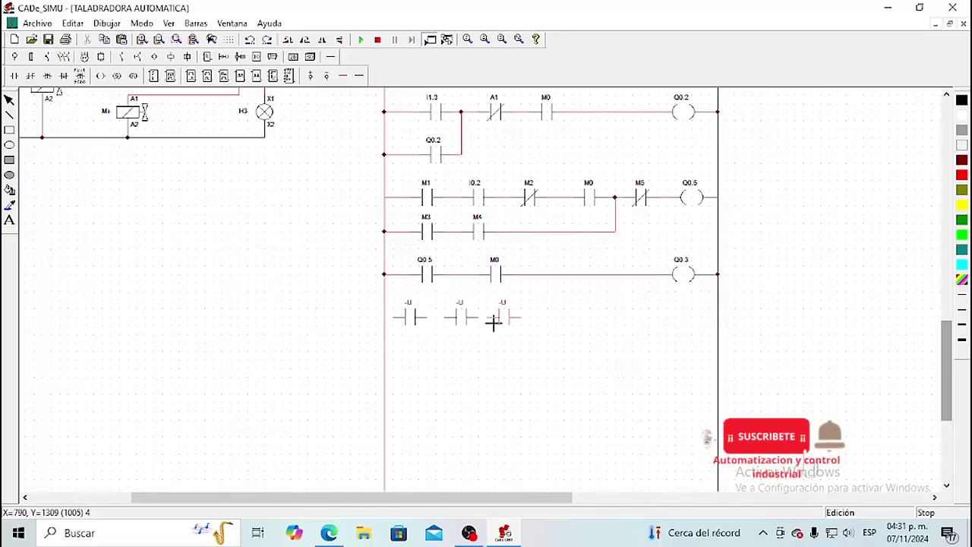
pyautogui.click(498, 320)
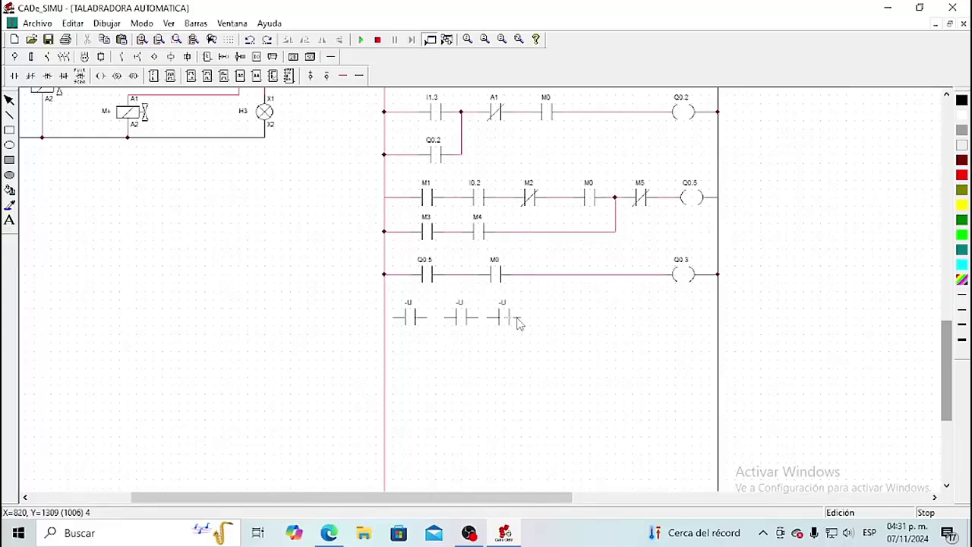
pyautogui.click(342, 76)
pyautogui.moveTo(393, 320); pyautogui.dragTo(487, 325)
pyautogui.rightClick(502, 343)
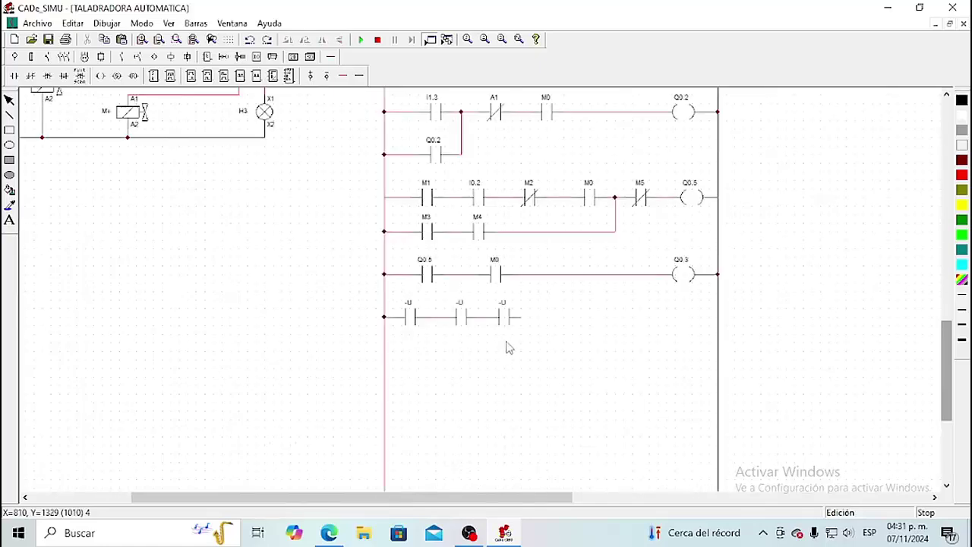
# Step: Move the M0 contact and the Q0.3 coil off their rung and delete the wire that joined them
pyautogui.click(501, 275)
pyautogui.moveTo(501, 278); pyautogui.dragTo(602, 328)
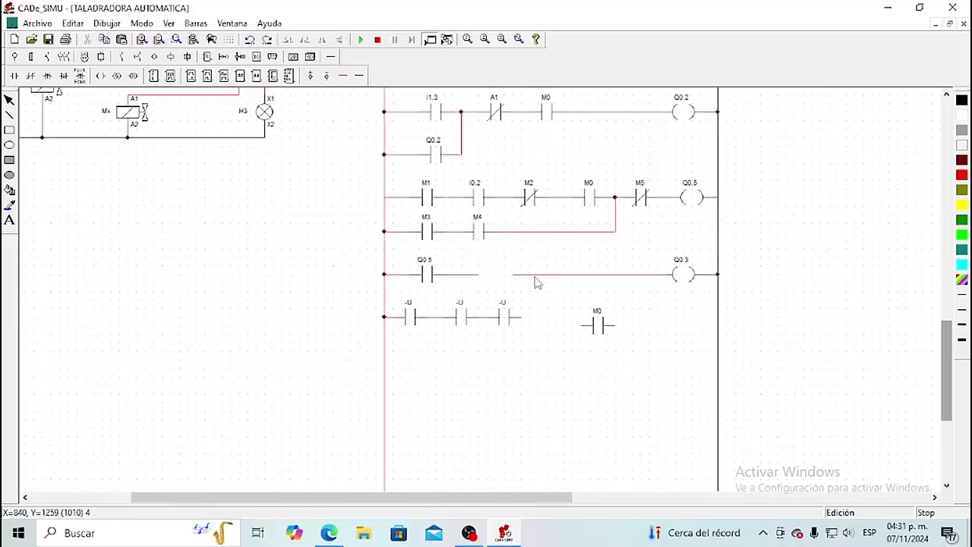
pyautogui.press('Delete')
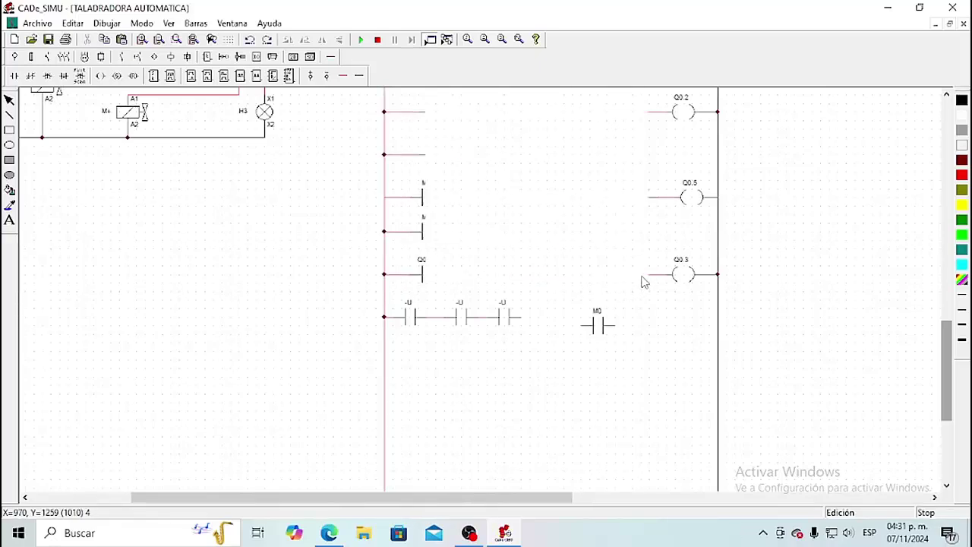
pyautogui.hotkey('ctrl', 'z')
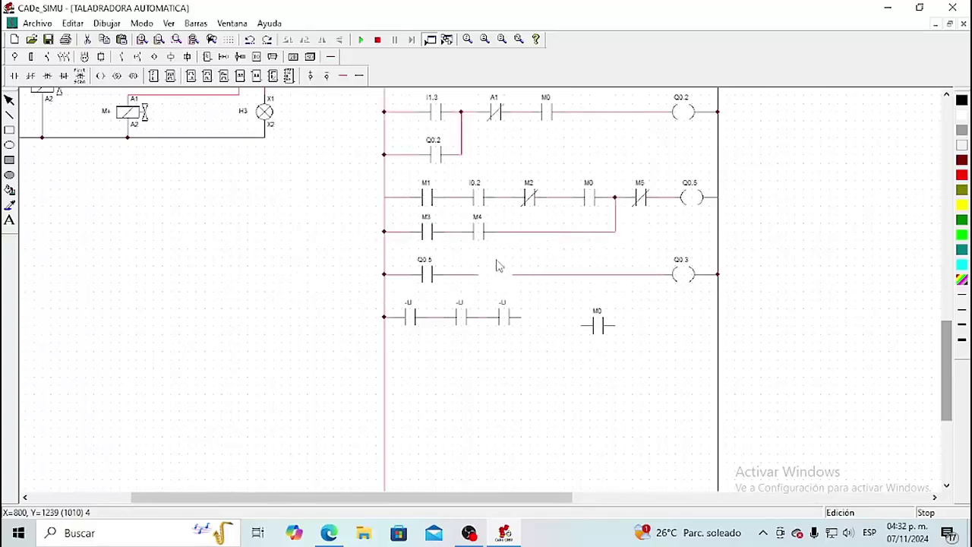
pyautogui.moveTo(595, 329)
pyautogui.mouseDown()
pyautogui.moveTo(601, 316)
pyautogui.moveTo(594, 330)
pyautogui.mouseUp()
pyautogui.click(671, 358)
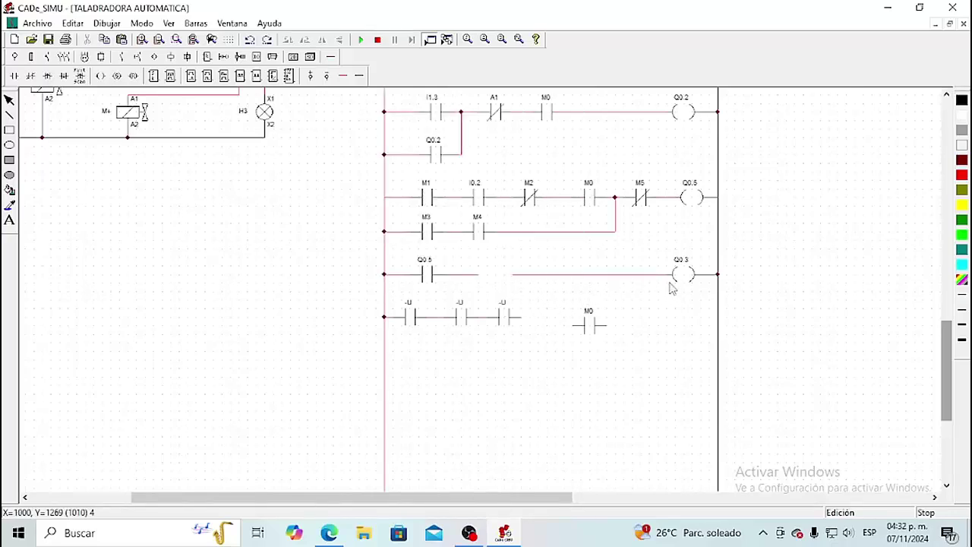
pyautogui.moveTo(679, 275); pyautogui.dragTo(681, 339)
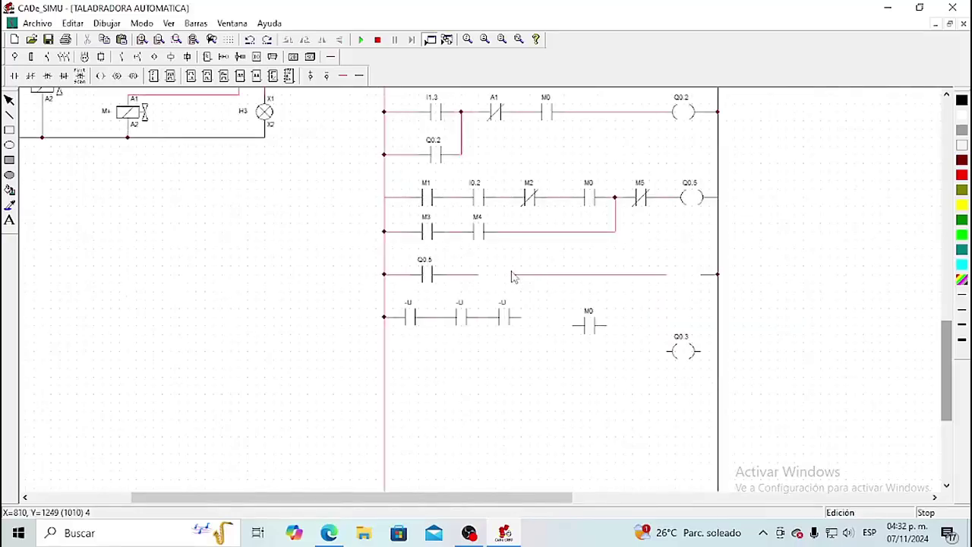
pyautogui.moveTo(524, 287); pyautogui.dragTo(673, 299)
pyautogui.press('Delete')
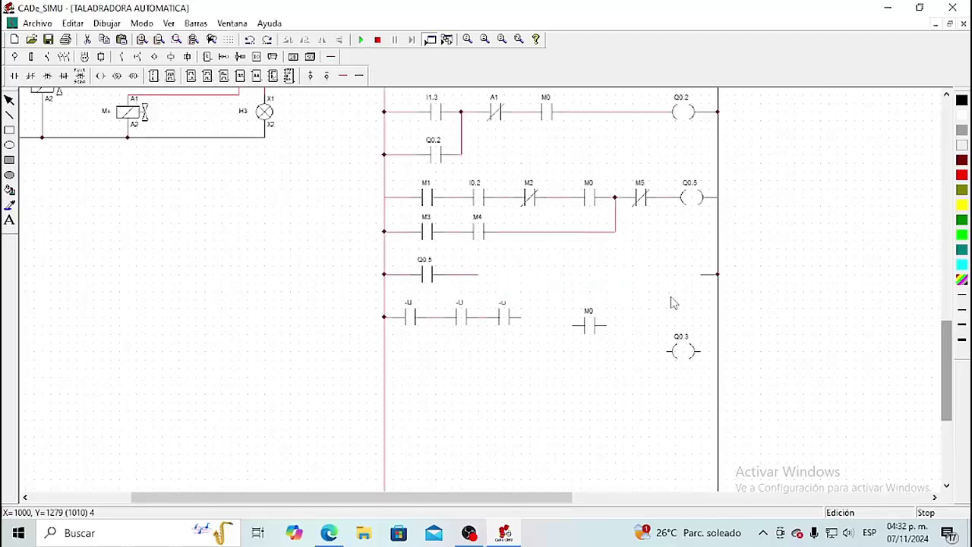
# Step: Return the Q0.3 coil to its rung and place the M0 contact just before it
pyautogui.click(688, 338)
pyautogui.moveTo(683, 343); pyautogui.dragTo(680, 275)
pyautogui.click(594, 327)
pyautogui.moveTo(595, 327); pyautogui.dragTo(628, 316)
pyautogui.click(629, 321)
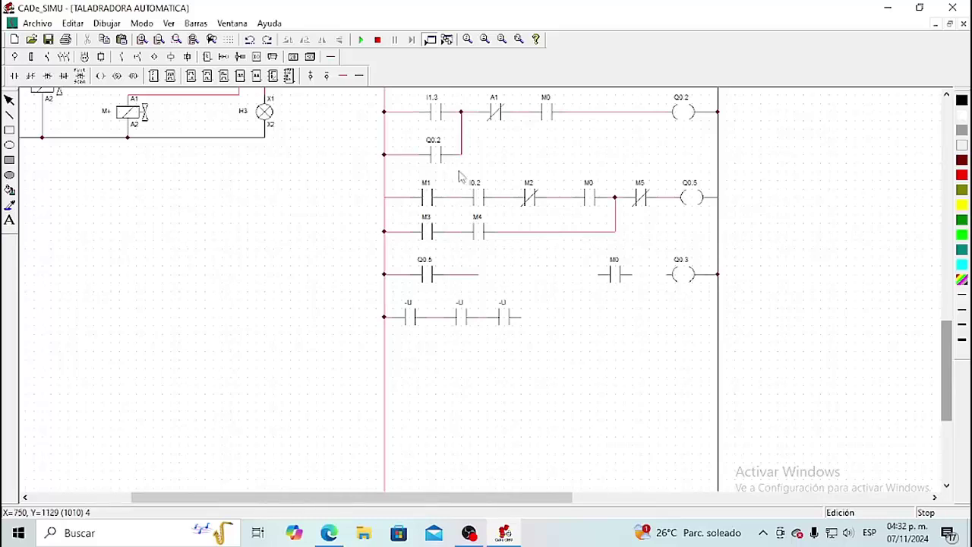
# Step: Rewire the Q0.3 rung from Q0.5 through M0 to the coil, and join the three-contact branch to it ahead of M0
pyautogui.click(346, 77)
pyautogui.moveTo(480, 275); pyautogui.dragTo(668, 281)
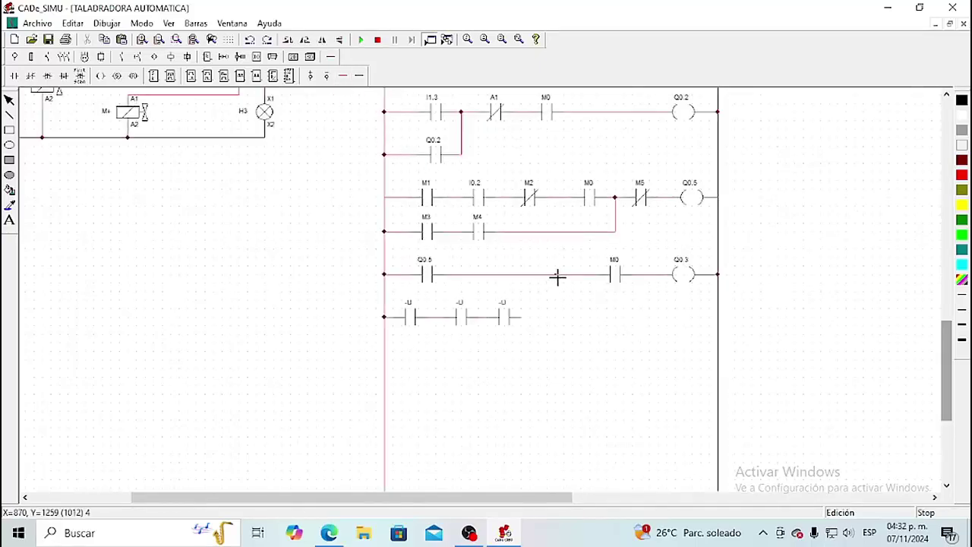
pyautogui.moveTo(557, 275); pyautogui.dragTo(564, 325)
pyautogui.press('Escape')
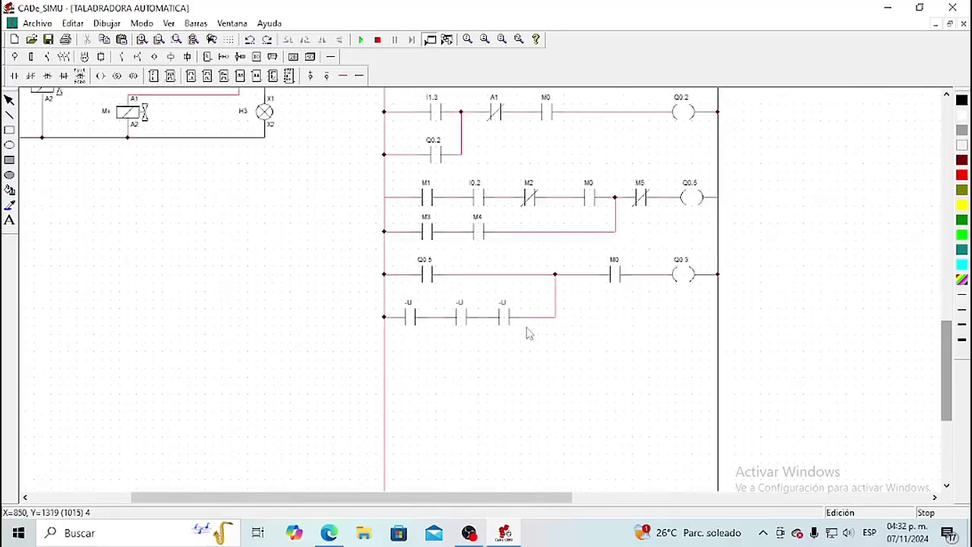
pyautogui.click(458, 318)
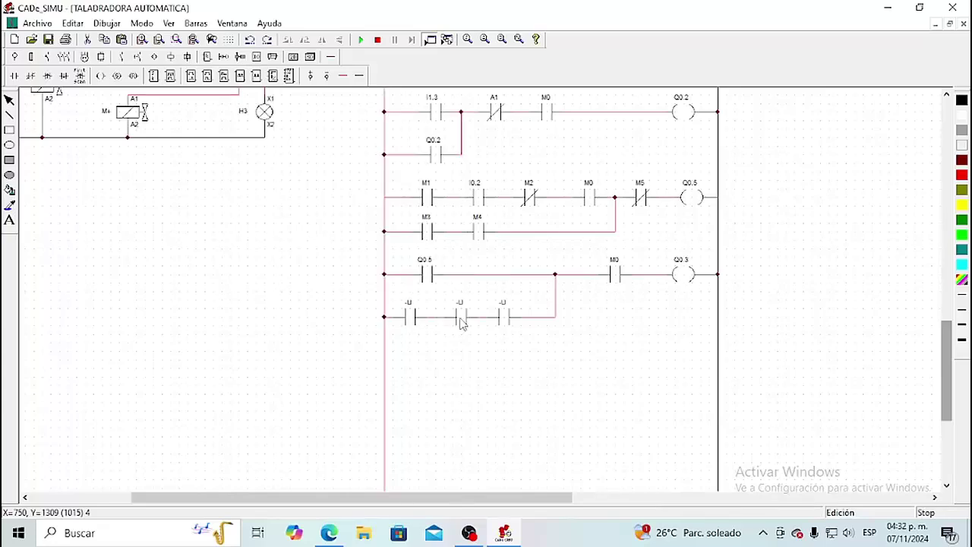
pyautogui.click(338, 226)
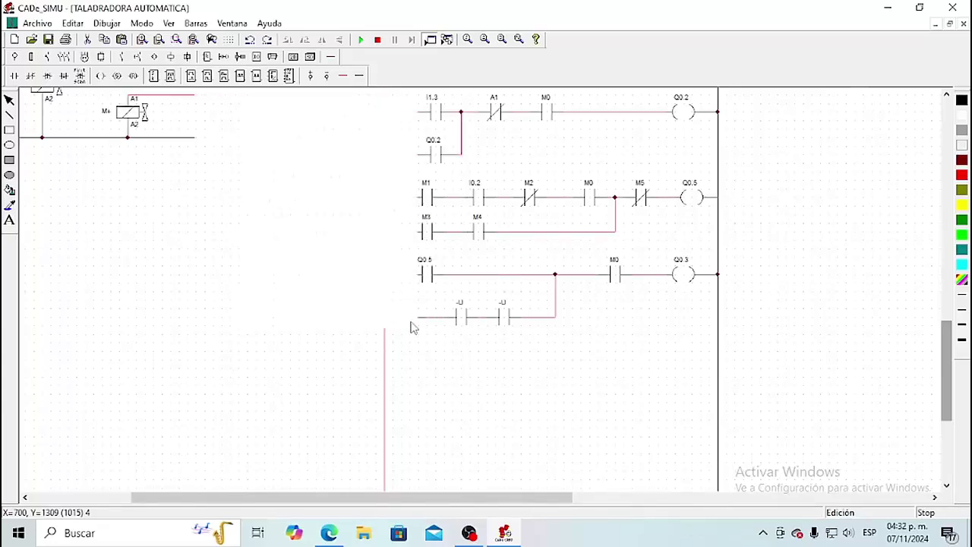
pyautogui.click(337, 256)
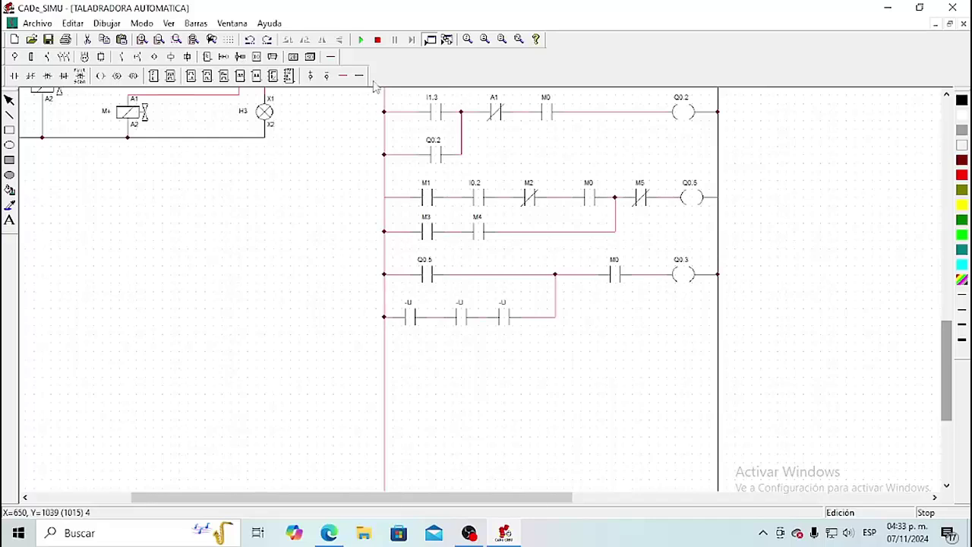
pyautogui.click(637, 365)
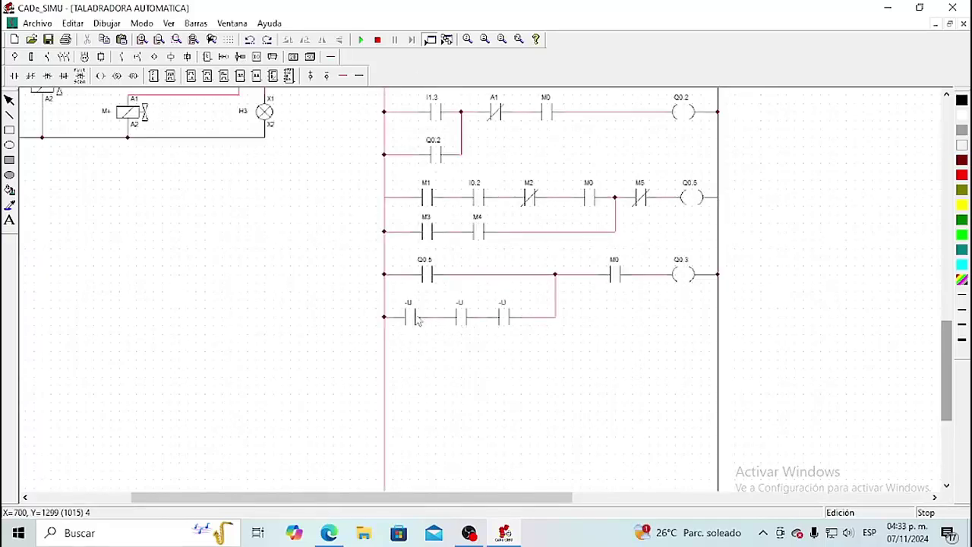
pyautogui.click(519, 340)
pyautogui.click(536, 374)
# Step: Delete the three unnamed contacts of the Q0.3 rung's parallel branch together with their connecting wires
pyautogui.moveTo(393, 293); pyautogui.dragTo(550, 343)
pyautogui.press('Delete')
pyautogui.click(545, 348)
pyautogui.moveTo(437, 298); pyautogui.dragTo(534, 344)
pyautogui.click(546, 348)
pyautogui.press('Delete')
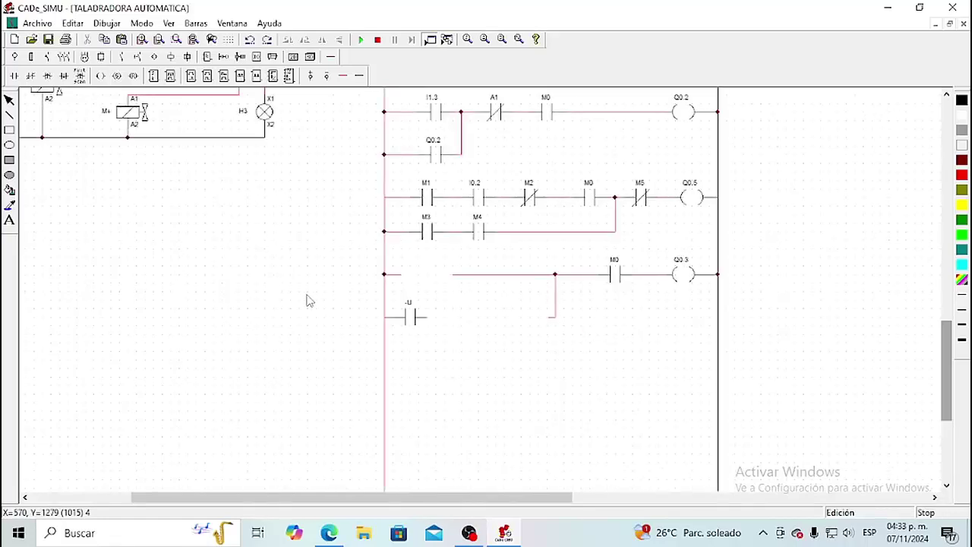
pyautogui.hotkey('ctrl', 'z')
pyautogui.moveTo(395, 306); pyautogui.dragTo(538, 348)
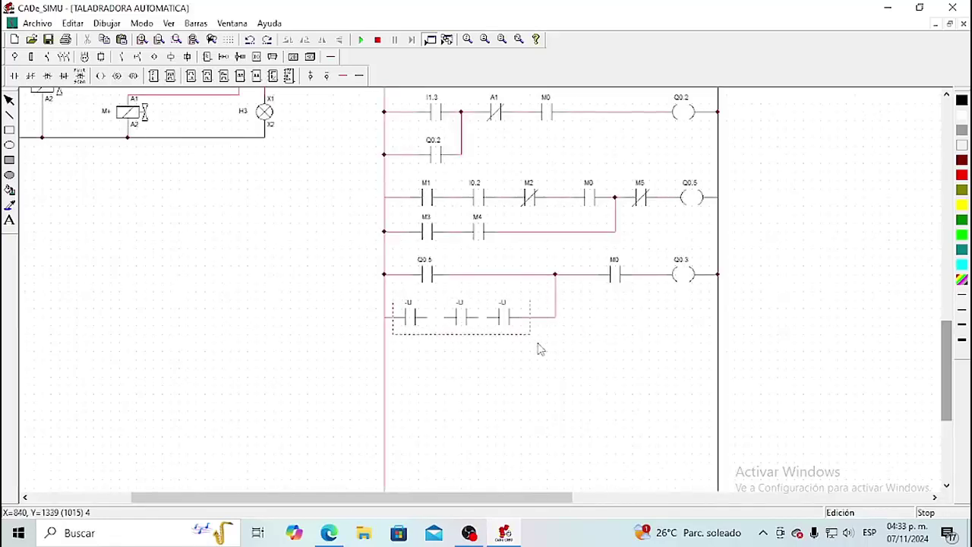
pyautogui.click(547, 349)
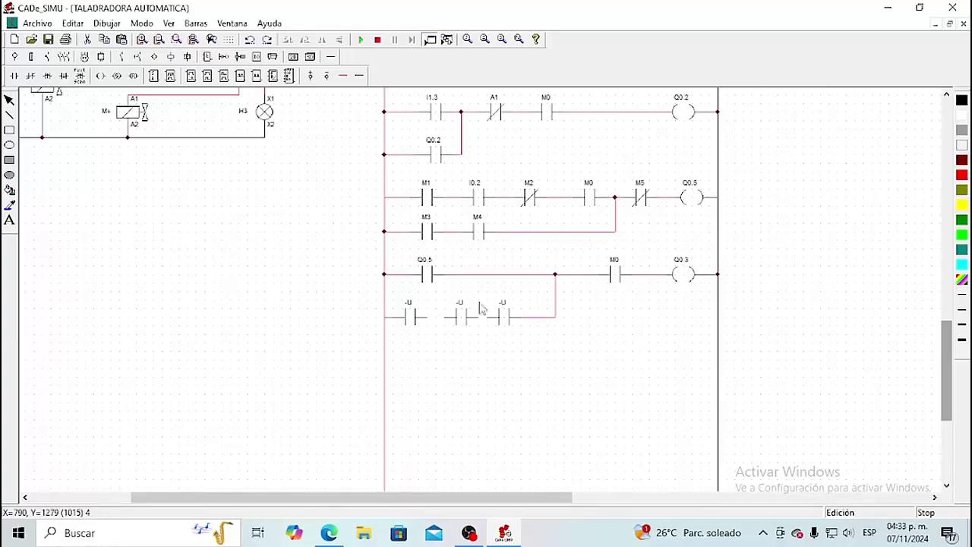
pyautogui.moveTo(393, 292); pyautogui.dragTo(542, 351)
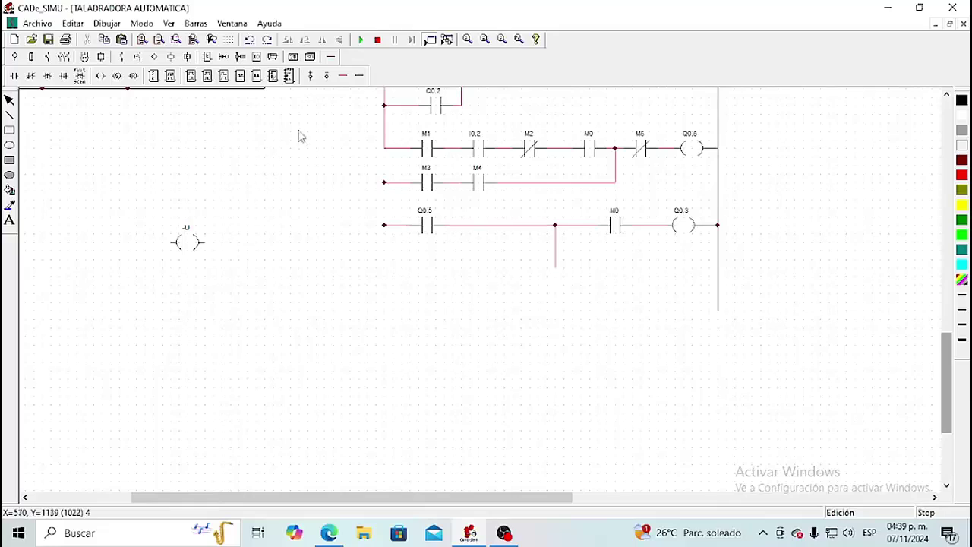
pyautogui.click(187, 243)
pyautogui.press('Delete')
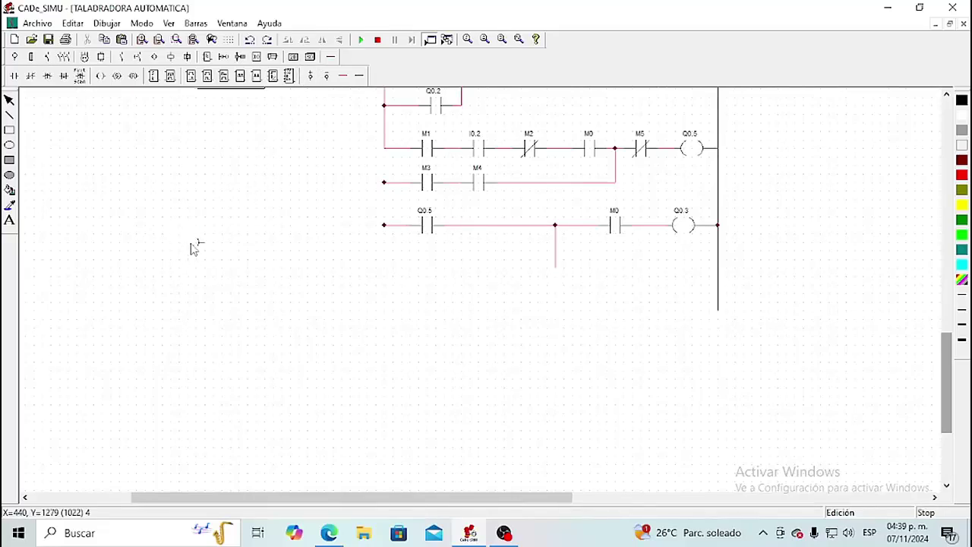
pyautogui.hotkey('ctrl', 'z')
pyautogui.moveTo(167, 215); pyautogui.dragTo(196, 260)
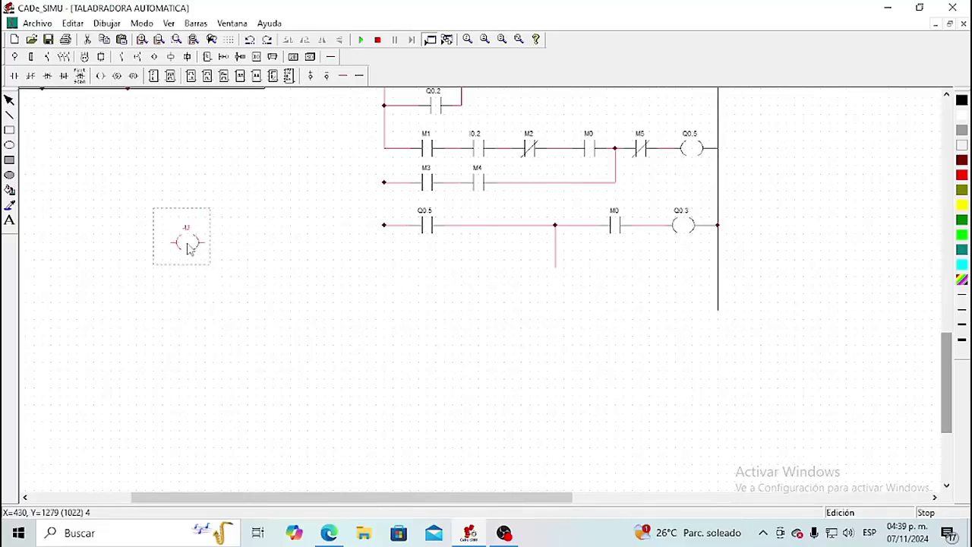
pyautogui.click(395, 302)
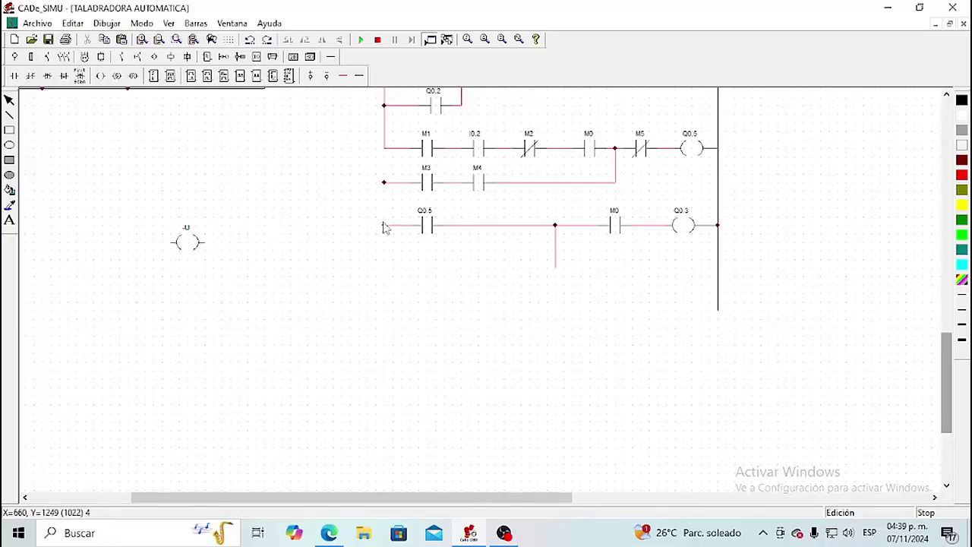
pyautogui.doubleClick(425, 226)
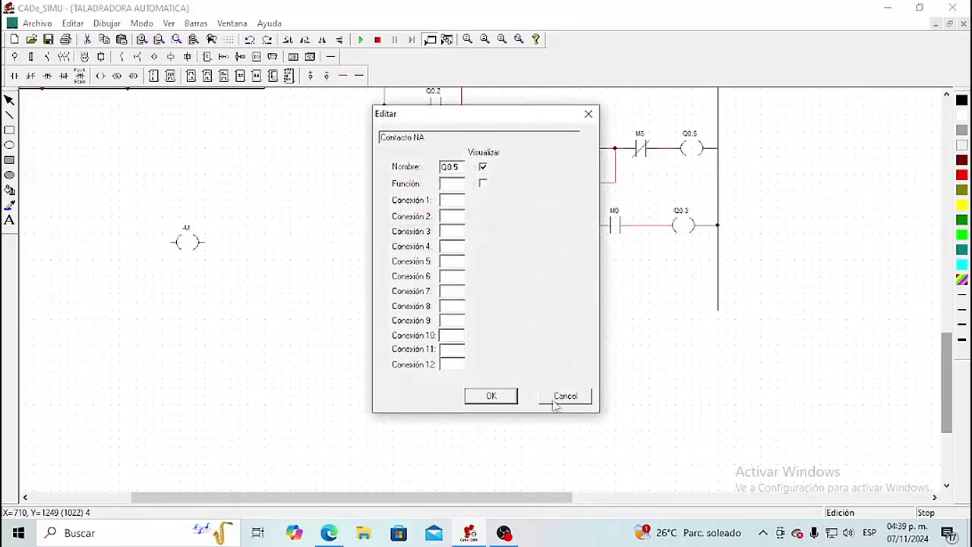
pyautogui.click(563, 402)
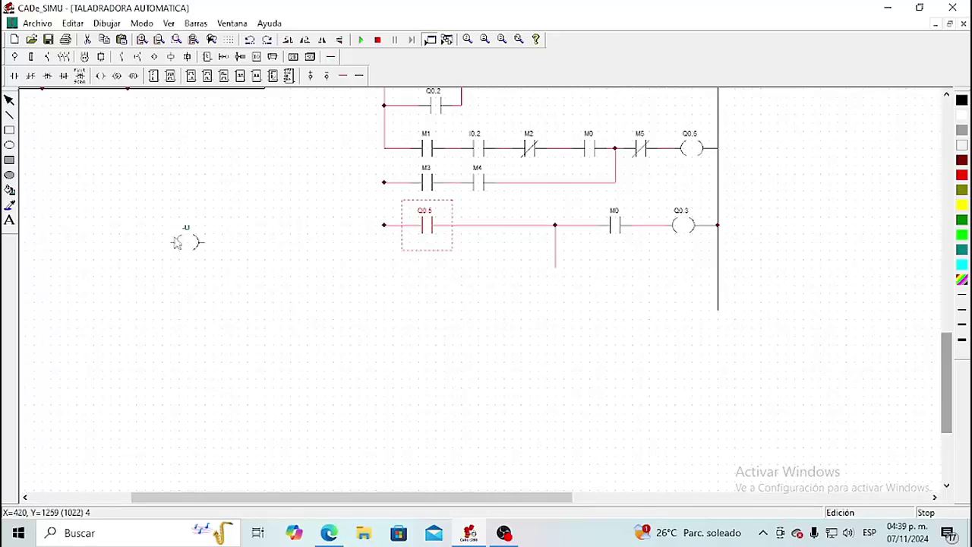
# Step: Place two unnamed normally open contacts side by side below the Q0.5 contact of the Q0.3 rung
pyautogui.click(16, 77)
pyautogui.click(410, 278)
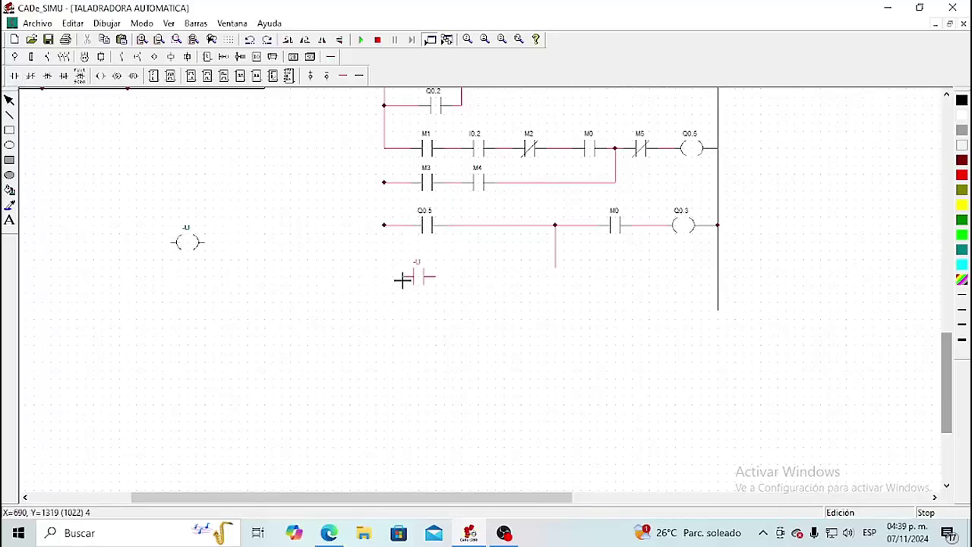
pyautogui.click(447, 280)
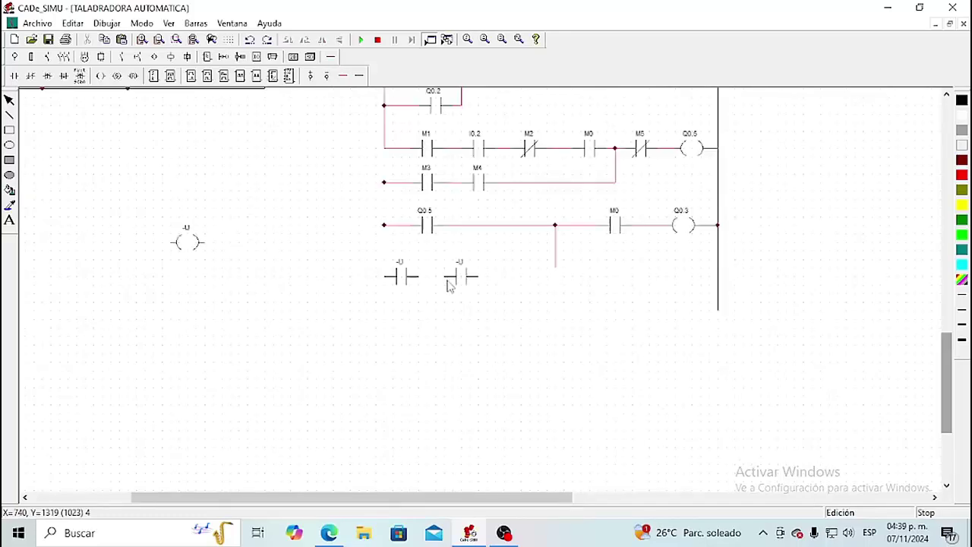
pyautogui.click(405, 283)
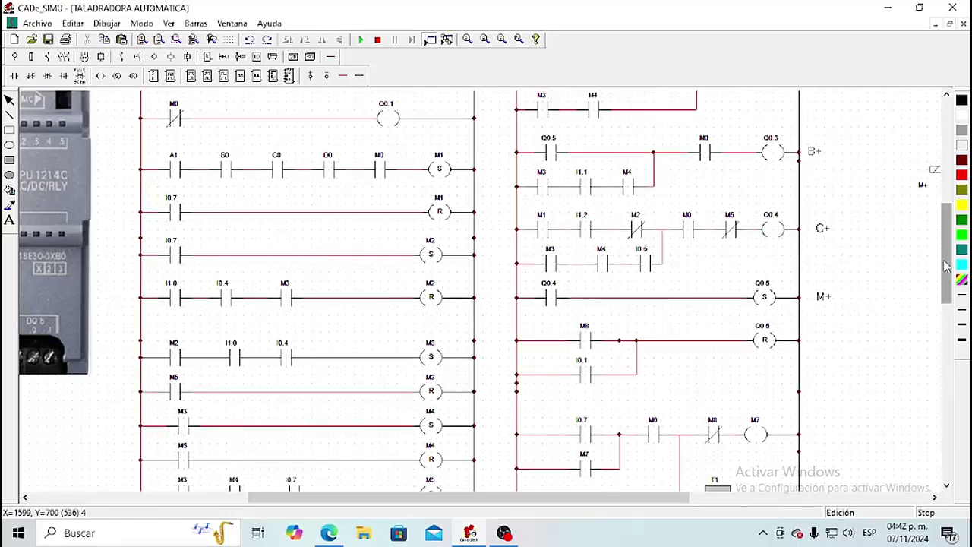
# Step: Examine the ladder rungs down to timer T1 and the M5 reset rung, and the pneumatic circuits of A, B, C, D and M
pyautogui.moveTo(946, 279); pyautogui.dragTo(946, 257)
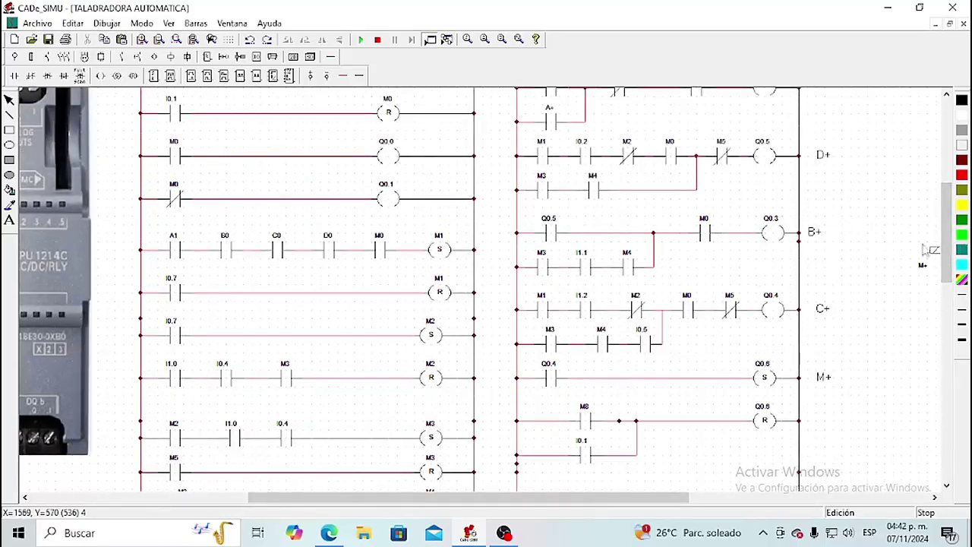
pyautogui.moveTo(947, 242); pyautogui.dragTo(947, 268)
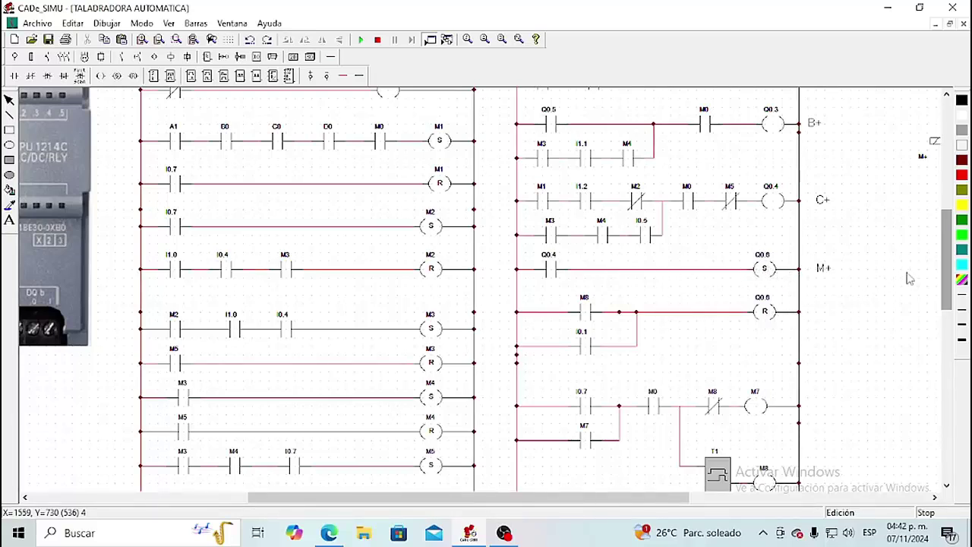
pyautogui.moveTo(944, 276); pyautogui.dragTo(944, 318)
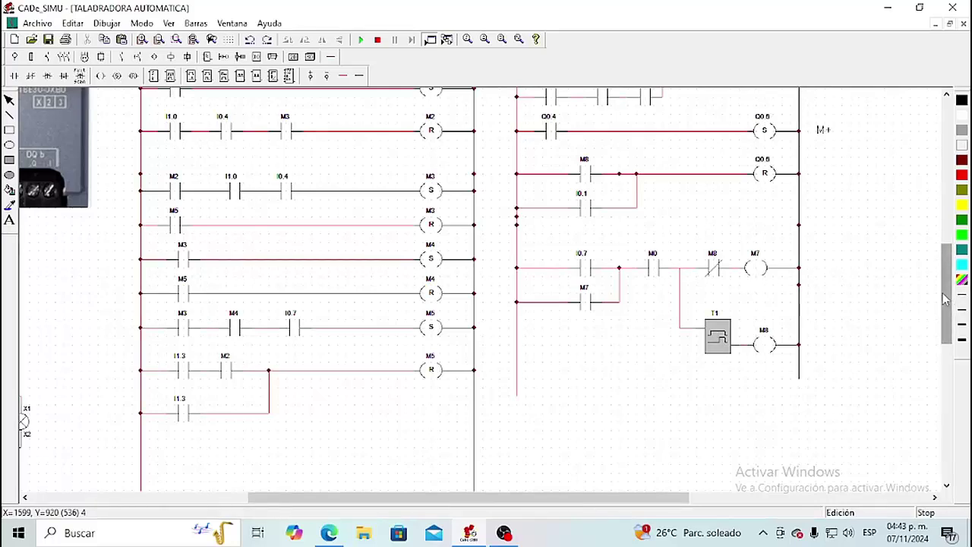
pyautogui.moveTo(946, 299); pyautogui.dragTo(945, 282)
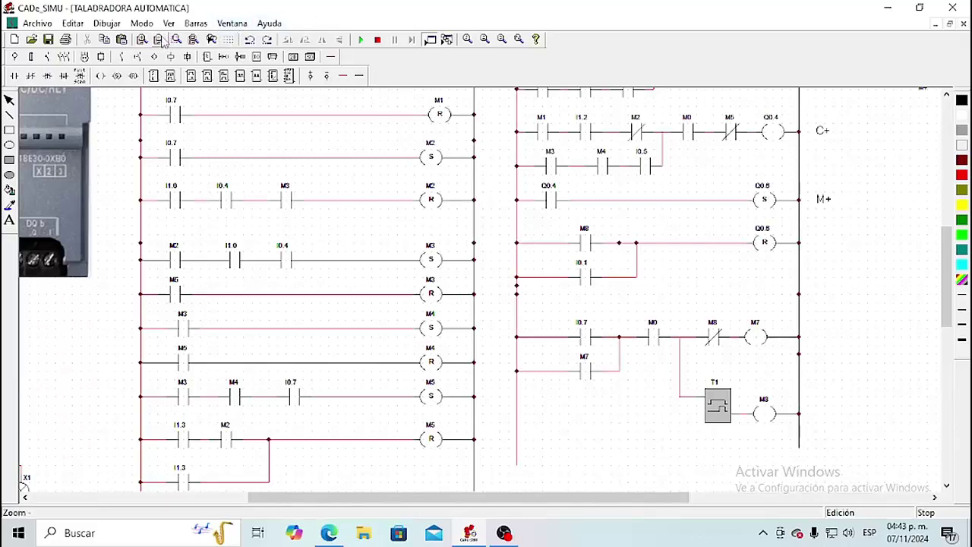
pyautogui.click(159, 39)
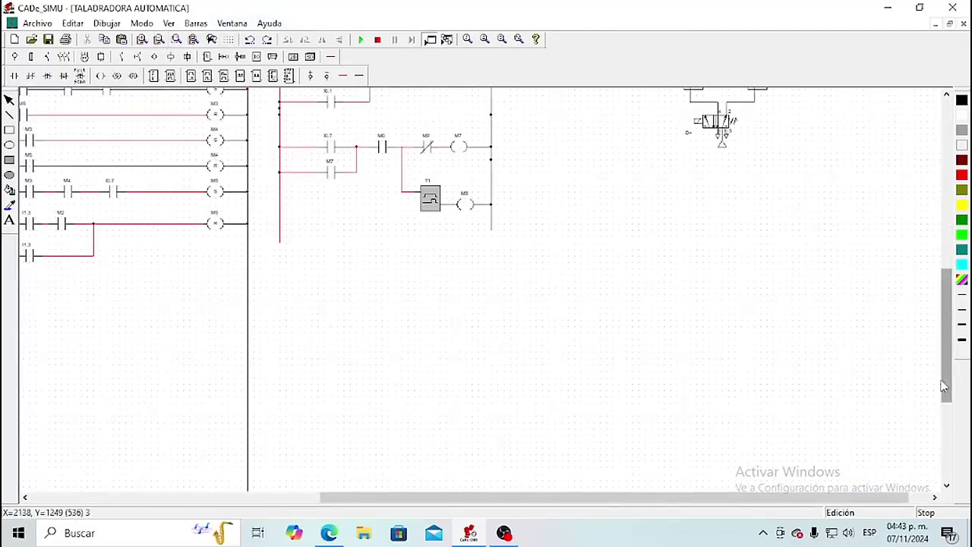
pyautogui.moveTo(947, 372); pyautogui.dragTo(959, 253)
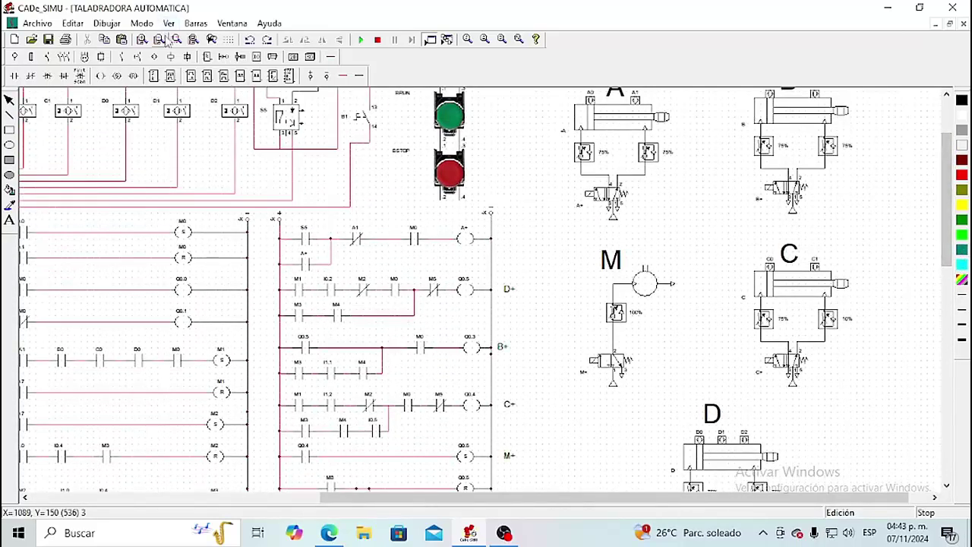
pyautogui.click(163, 39)
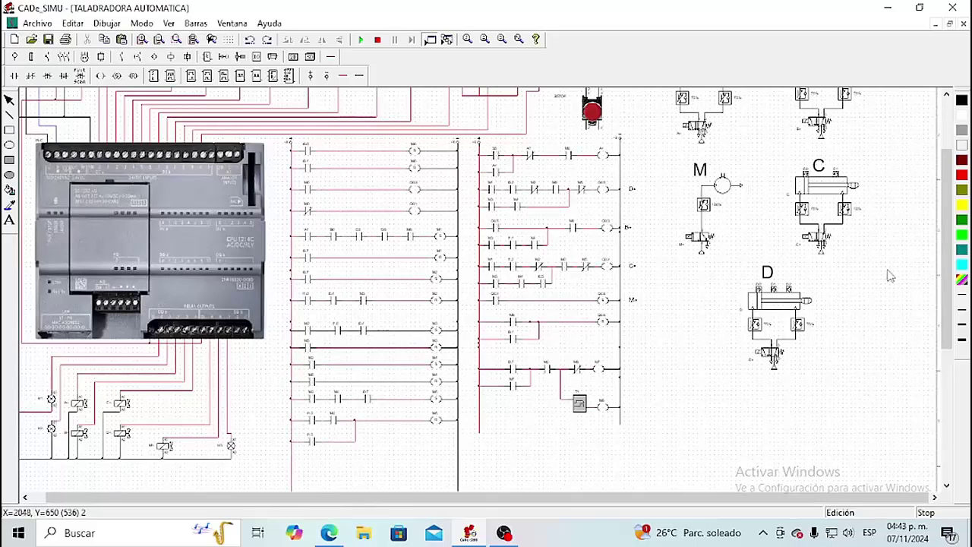
pyautogui.moveTo(943, 328); pyautogui.dragTo(949, 251)
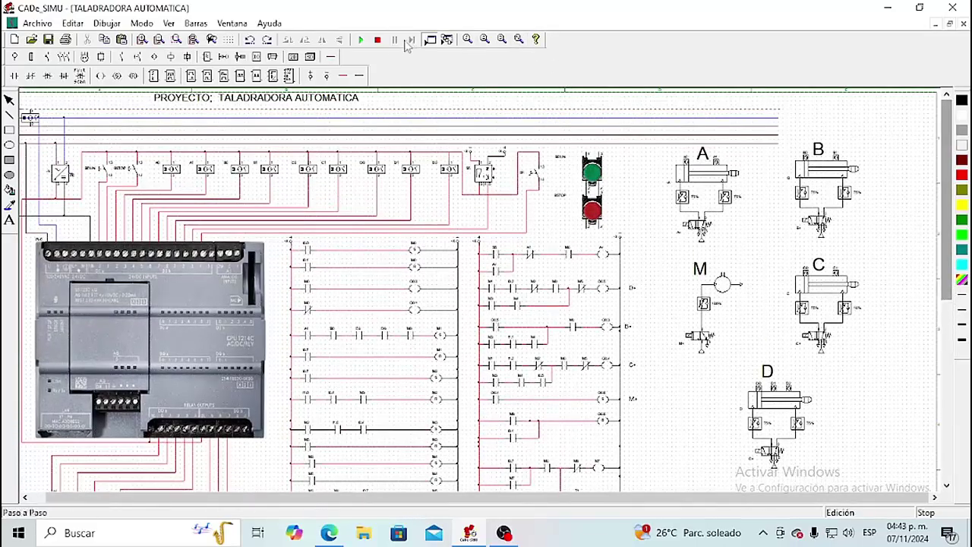
# Step: Start the simulation and check the PLC output lamps and ladder before the machine is started
pyautogui.click(362, 40)
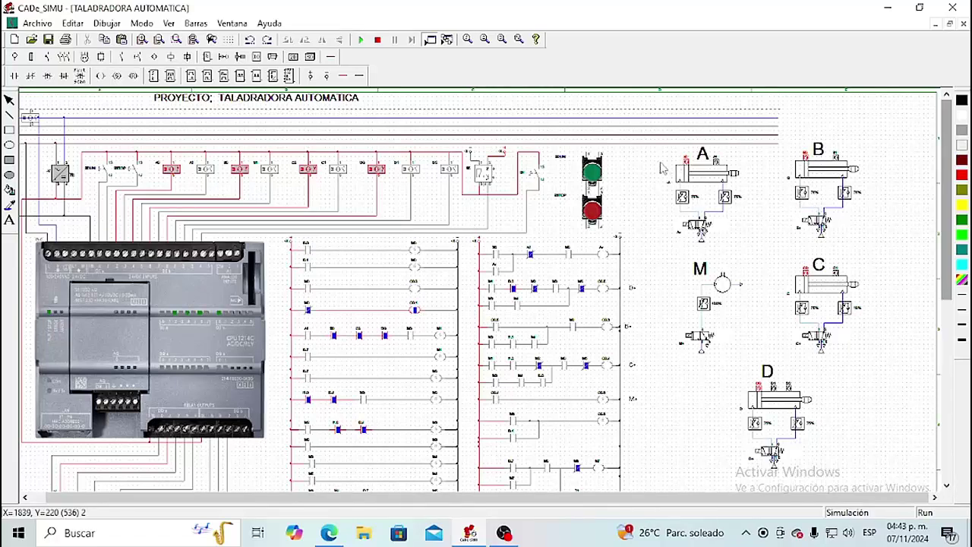
pyautogui.scroll(-4, 951, 262)
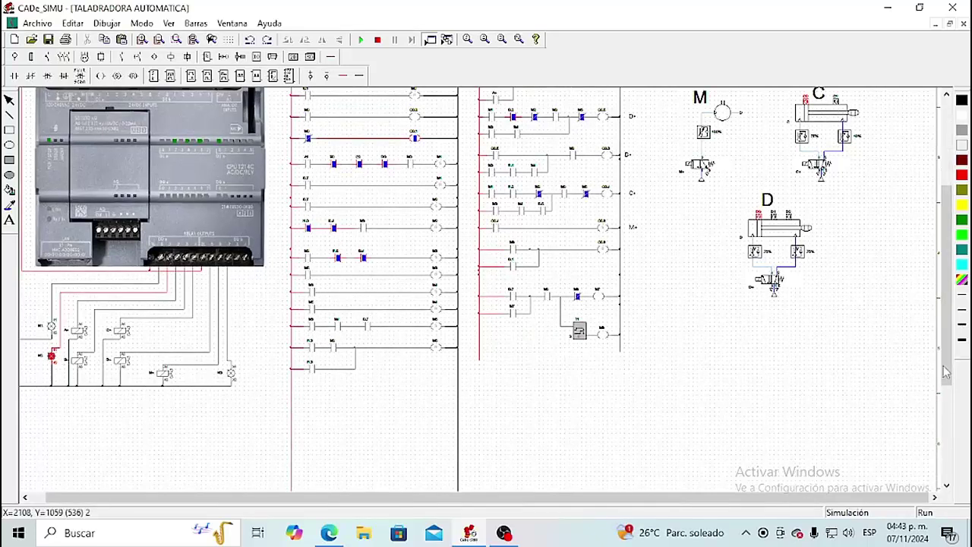
pyautogui.scroll(2, 954, 337)
pyautogui.scroll(2, 956, 307)
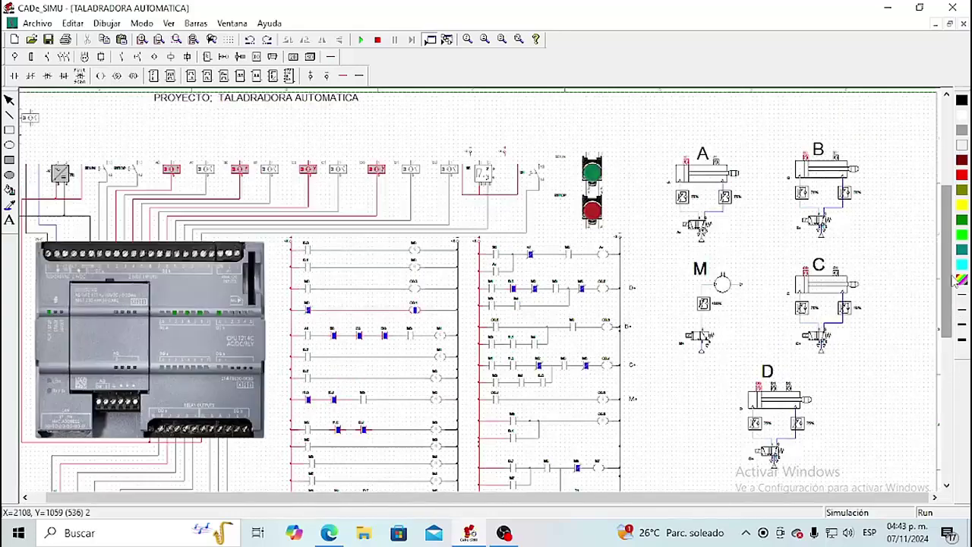
# Step: Start the simulated machine with the green BRUN pushbutton and check the lamps and coils at the PLC outputs
pyautogui.click(597, 174)
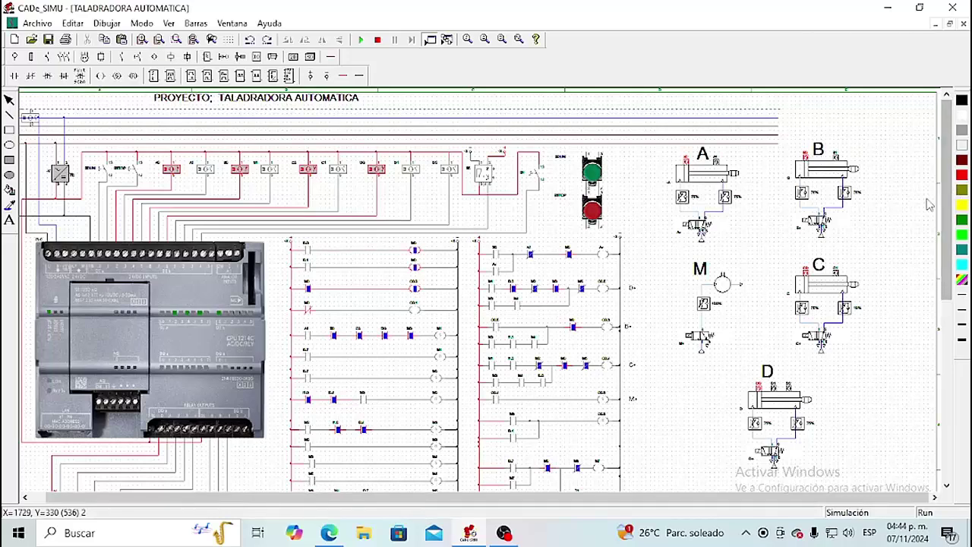
pyautogui.scroll(-1, 949, 236)
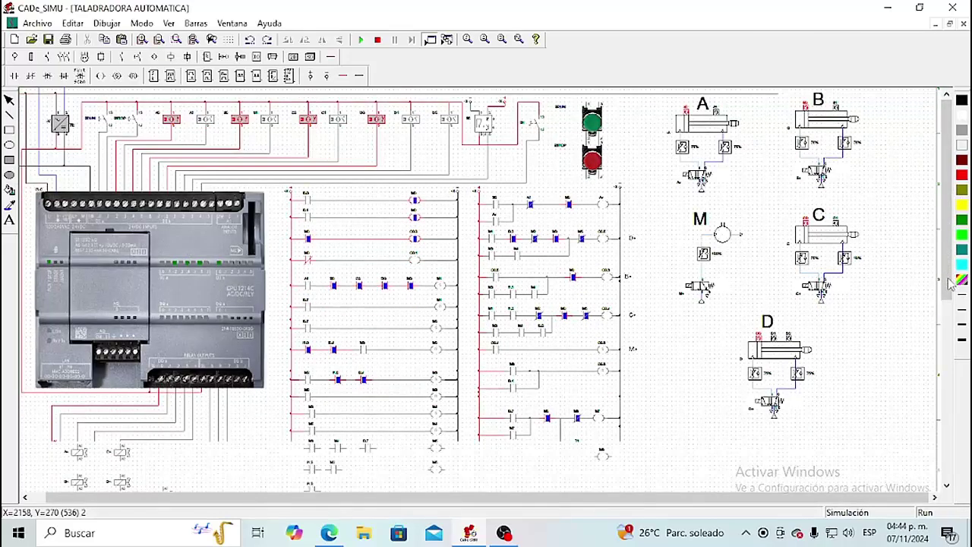
pyautogui.scroll(-2, 501, 367)
pyautogui.scroll(-1, 501, 368)
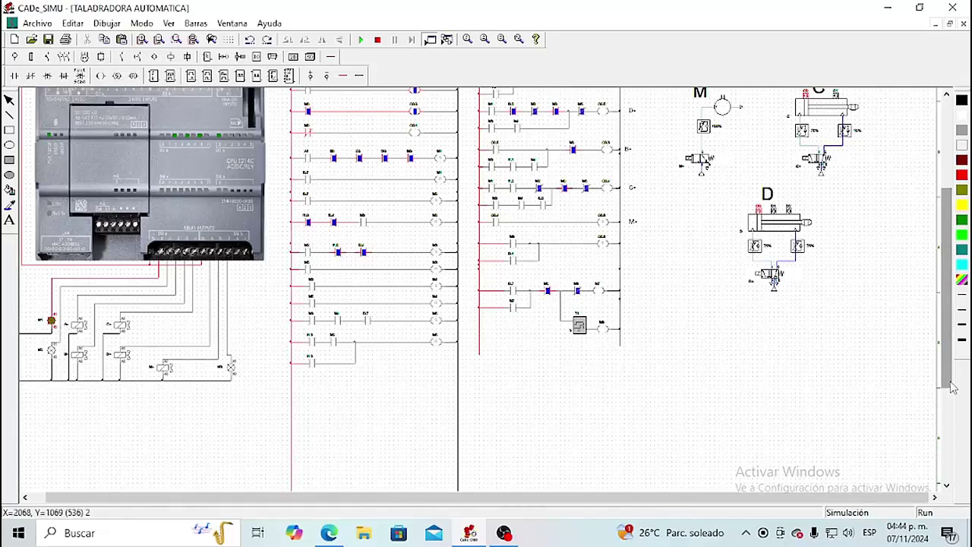
pyautogui.moveTo(954, 387); pyautogui.dragTo(959, 277)
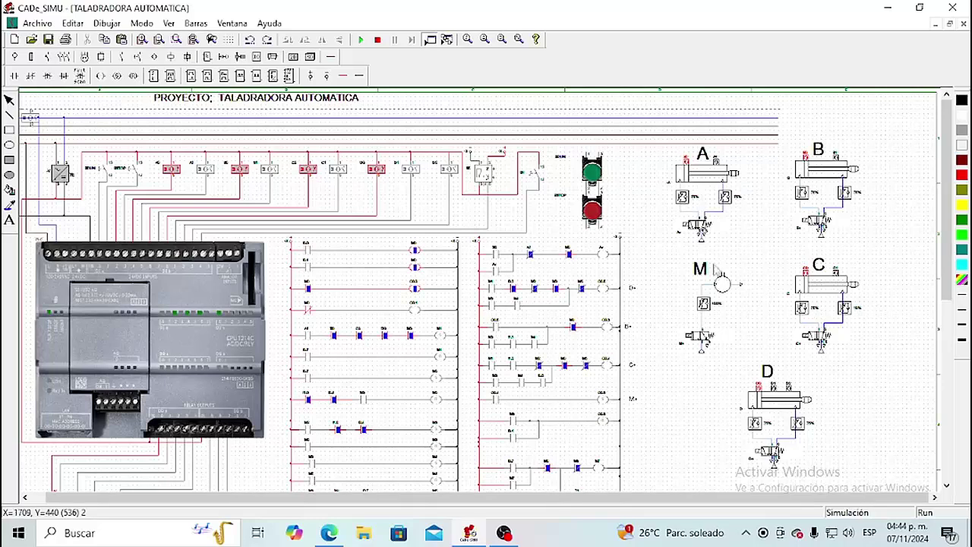
# Step: Activate sensor S5 repeatedly to run the drilling cycle in the simulation
pyautogui.click(485, 175)
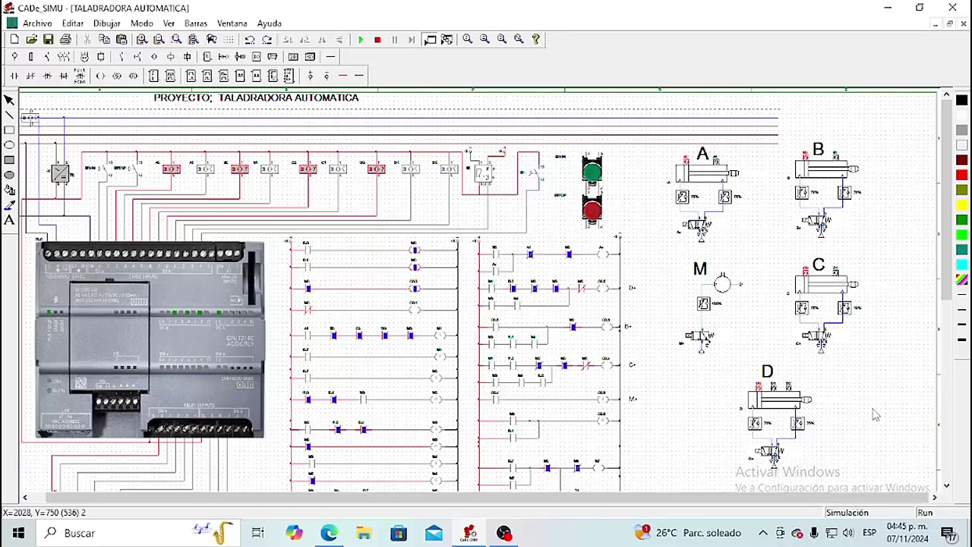
pyautogui.click(483, 175)
pyautogui.click(483, 173)
# Step: Restart the simulation and run another drilling cycle with the green BRUN pushbutton and sensor S5
pyautogui.click(144, 40)
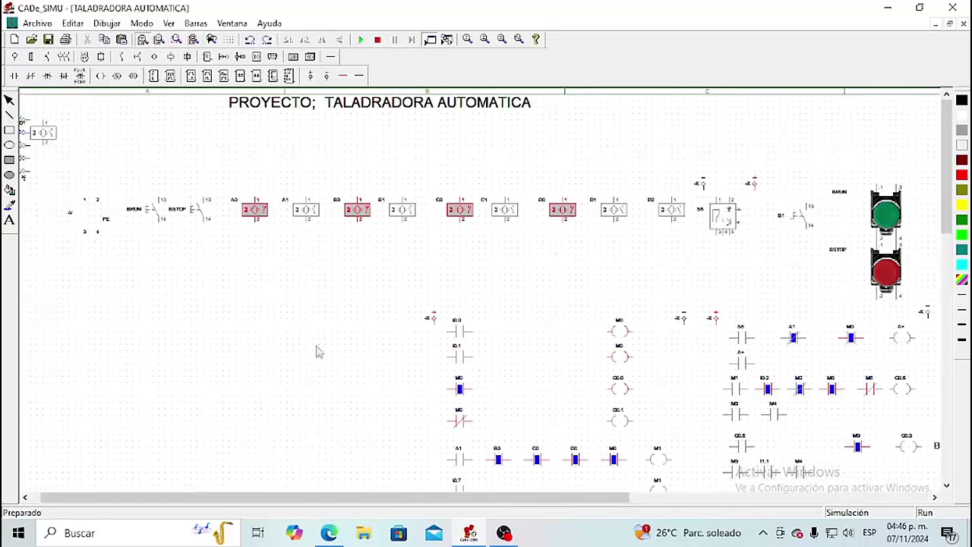
pyautogui.moveTo(431, 498); pyautogui.dragTo(746, 523)
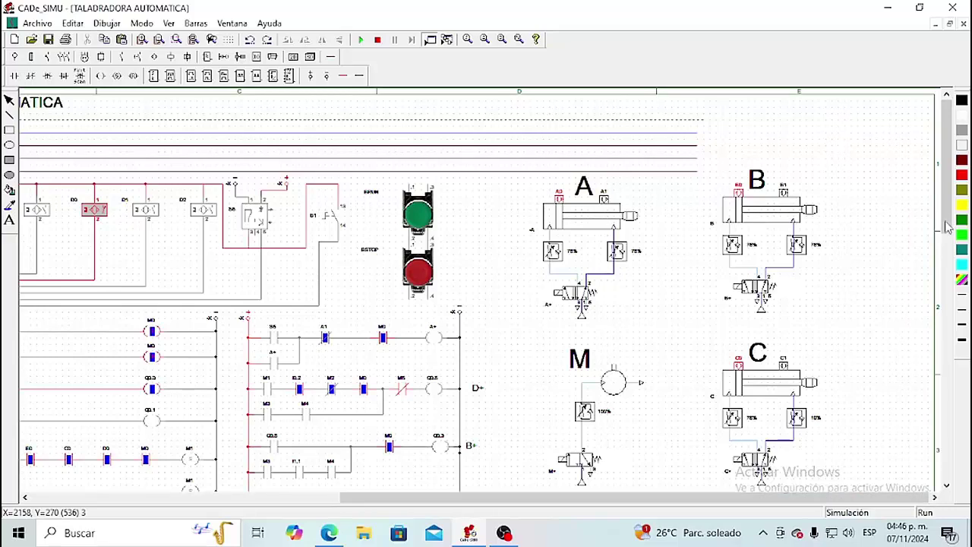
pyautogui.moveTo(947, 228); pyautogui.dragTo(944, 258)
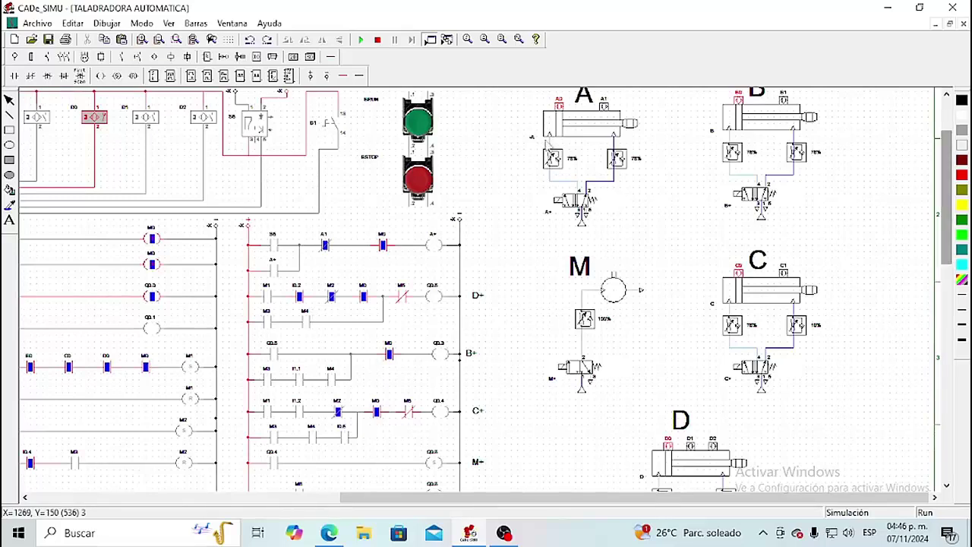
pyautogui.click(362, 42)
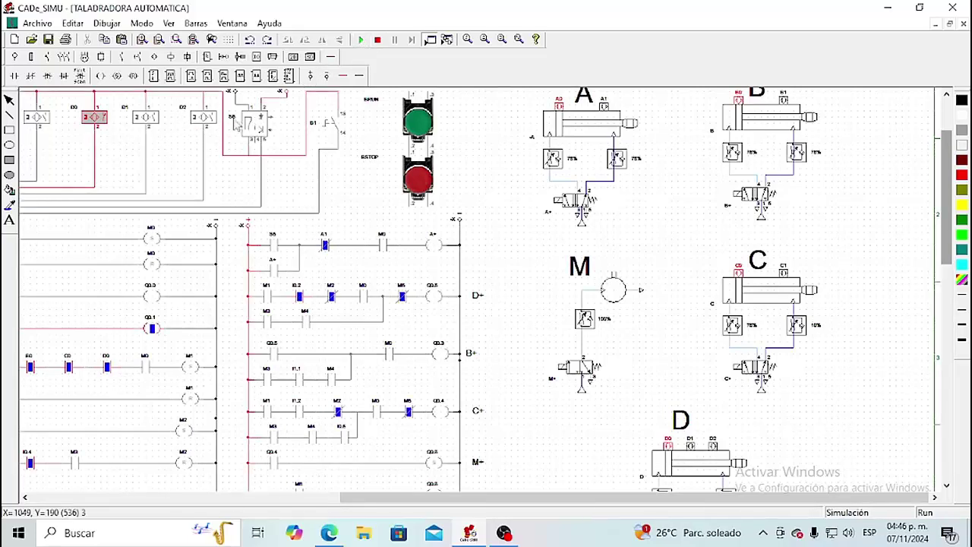
pyautogui.click(414, 131)
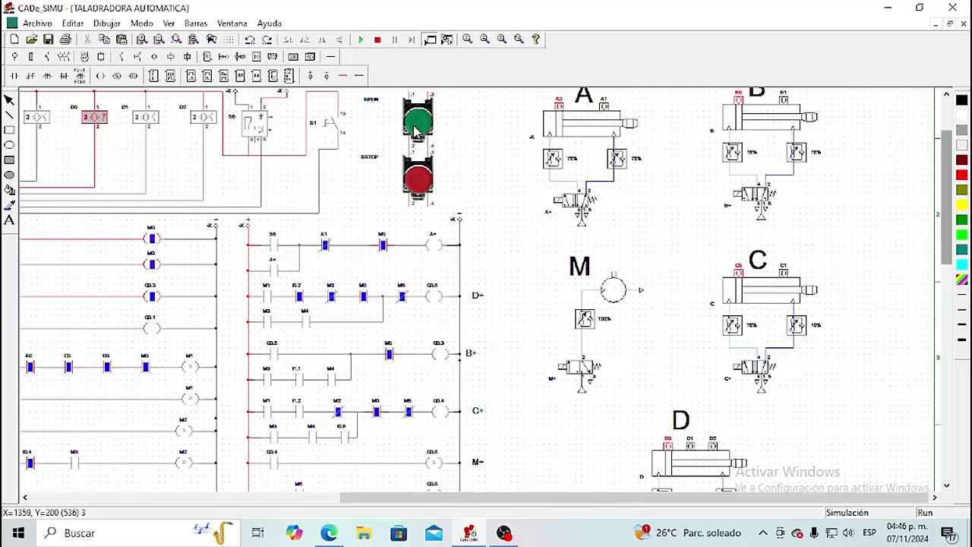
pyautogui.click(258, 128)
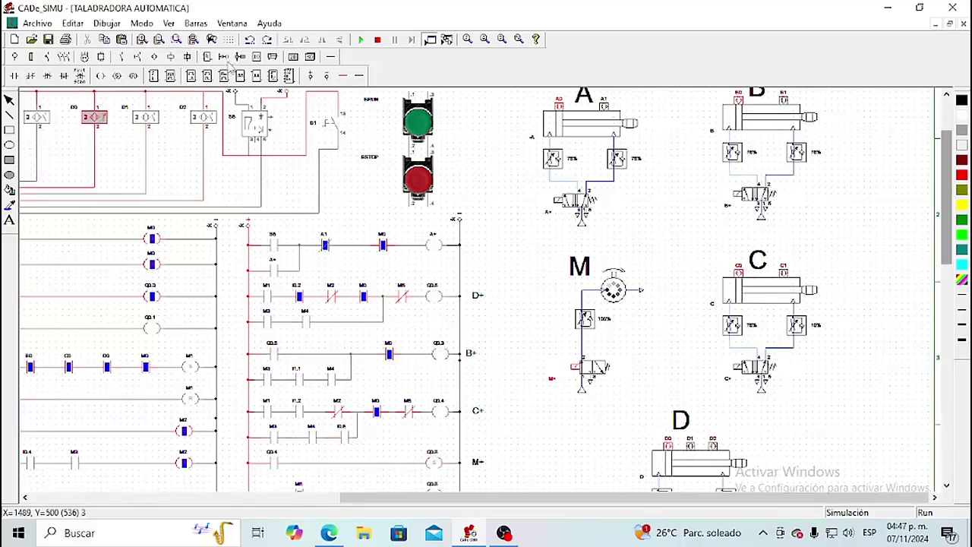
pyautogui.click(159, 39)
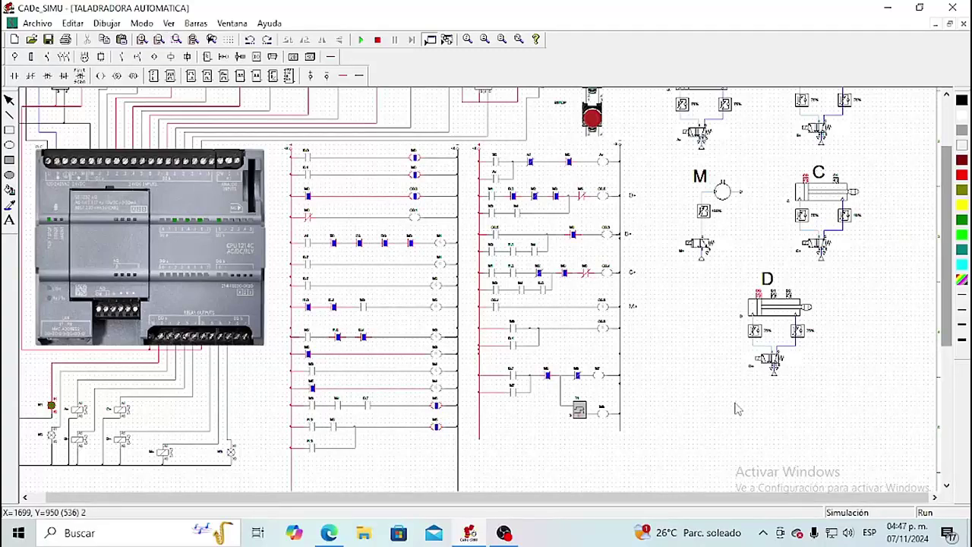
pyautogui.scroll(1, 945, 296)
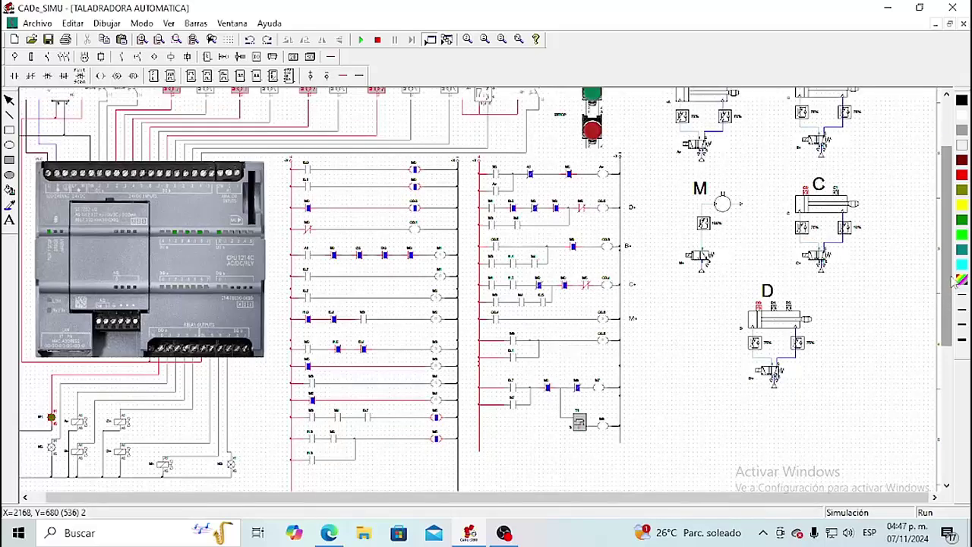
pyautogui.scroll(5, 950, 273)
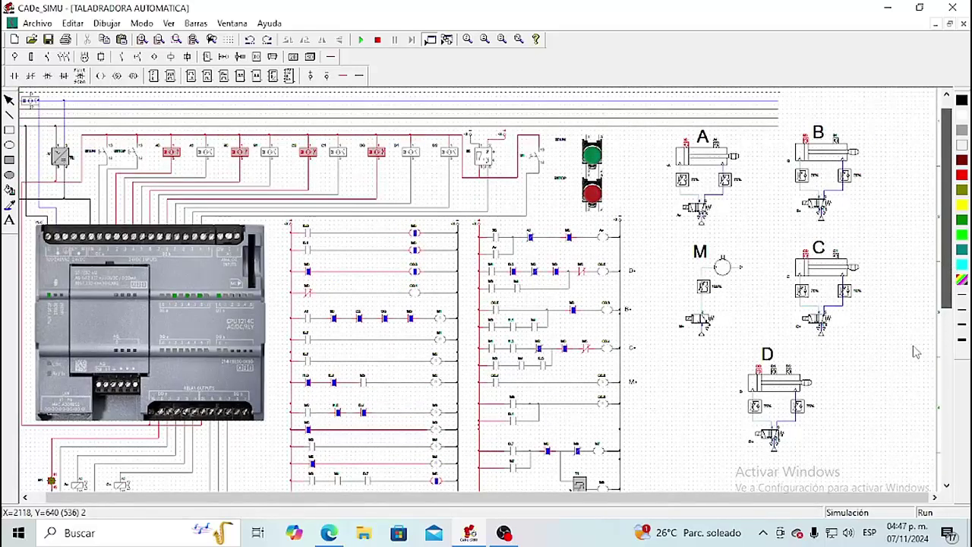